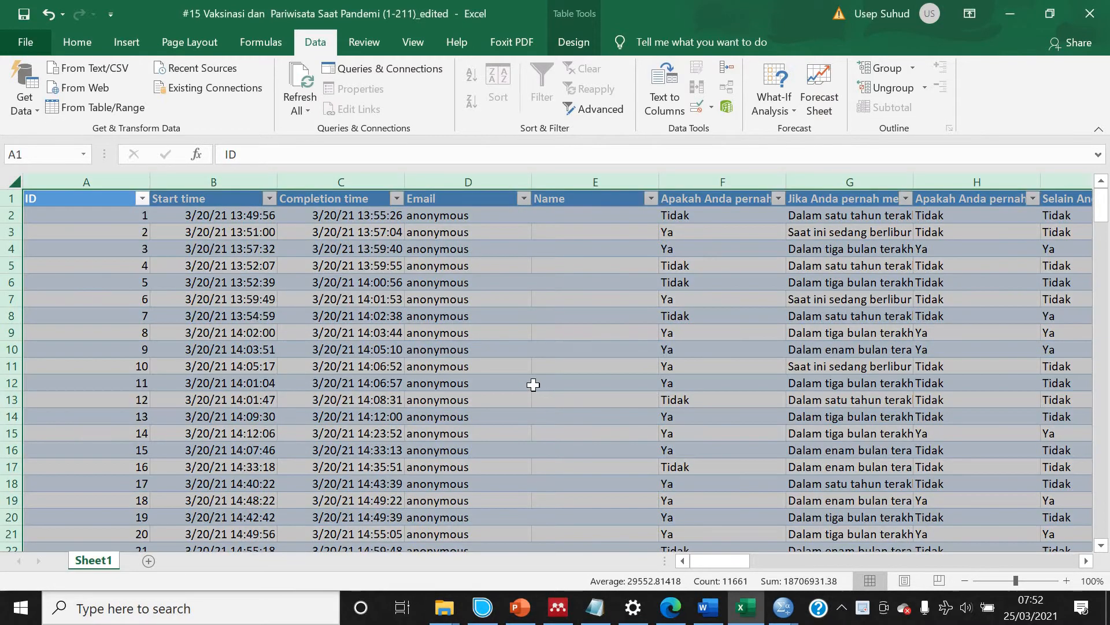
- Select the entire sheet and wrap the text in all cells so the full survey questions show
left_click(535, 382)
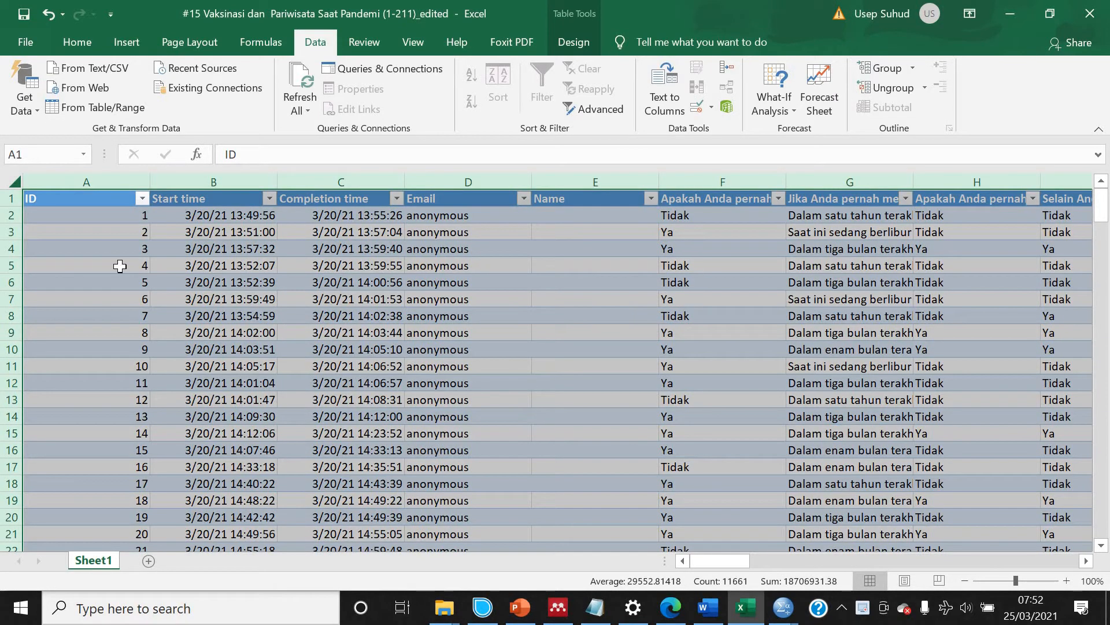
left_click(13, 180)
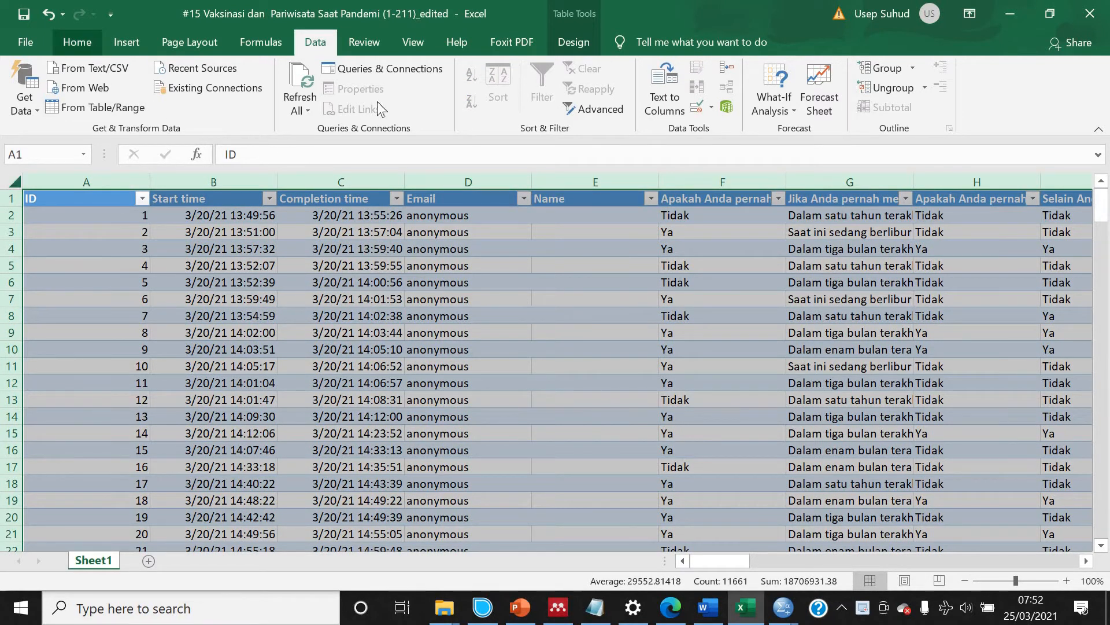
left_click(76, 42)
left_click(415, 69)
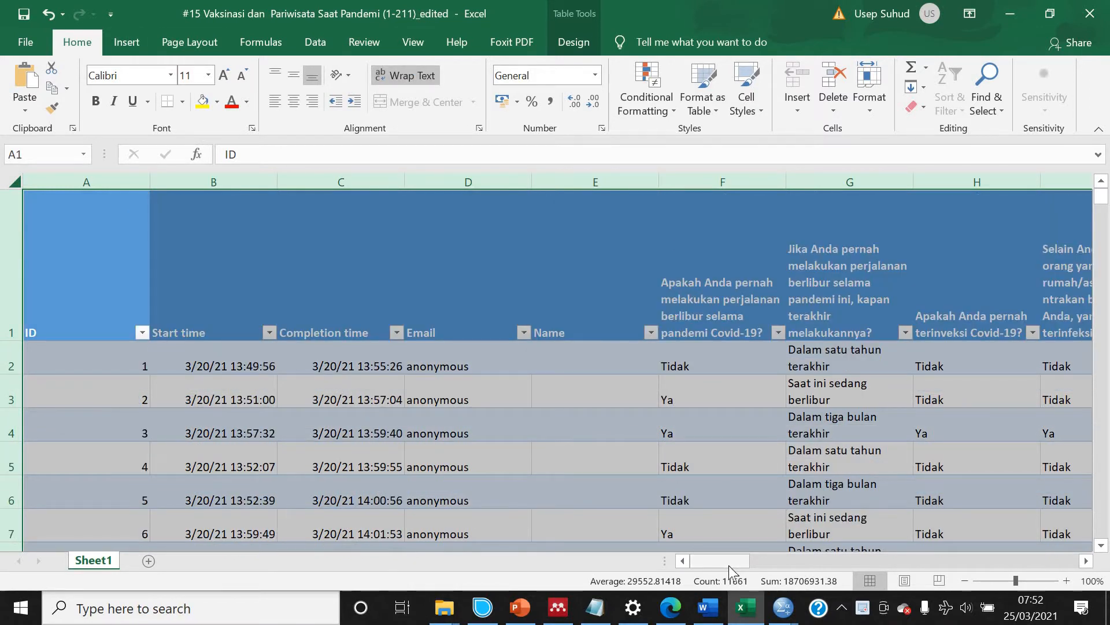
left_click_drag(729, 565, 758, 557)
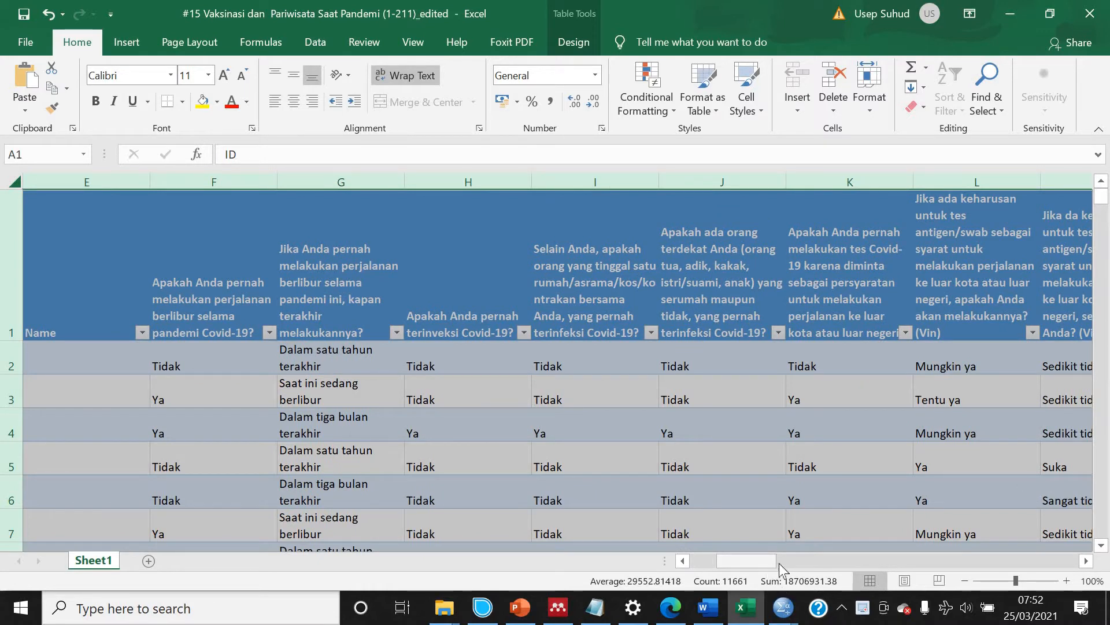
left_click_drag(780, 565, 807, 562)
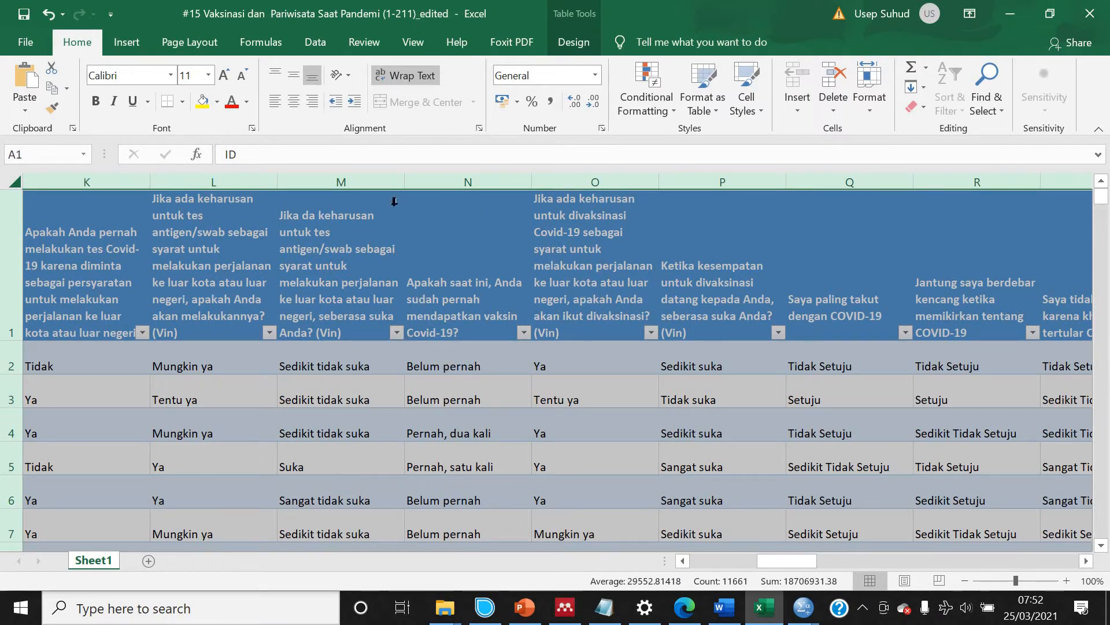
- Turn text wrapping off, select the header in F1, and reapply wrapping to the entire sheet
left_click(407, 73)
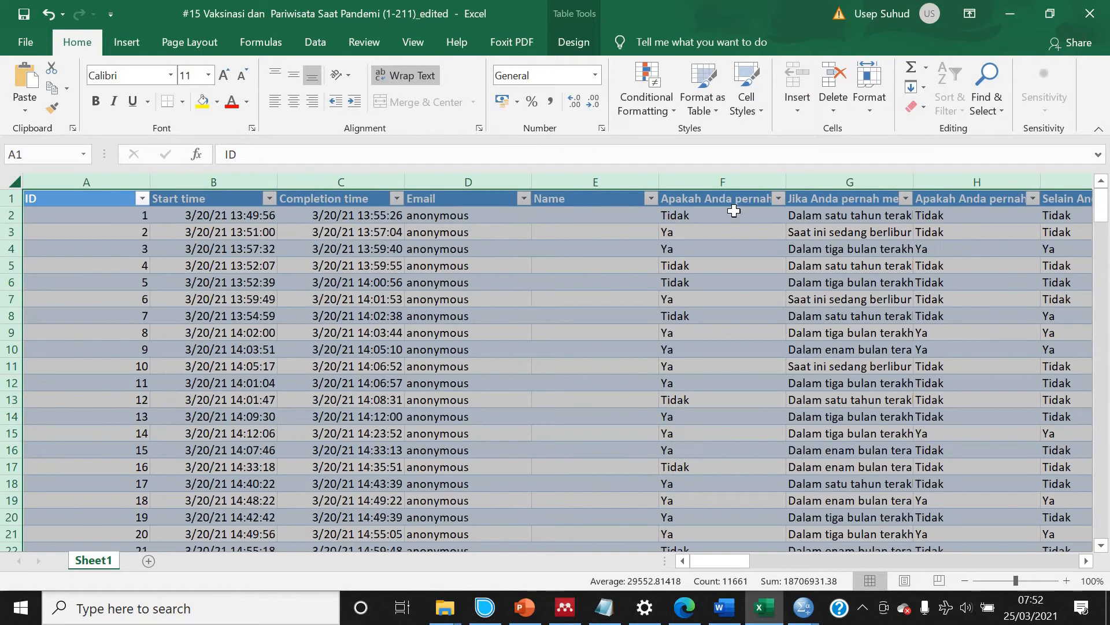
left_click(741, 200)
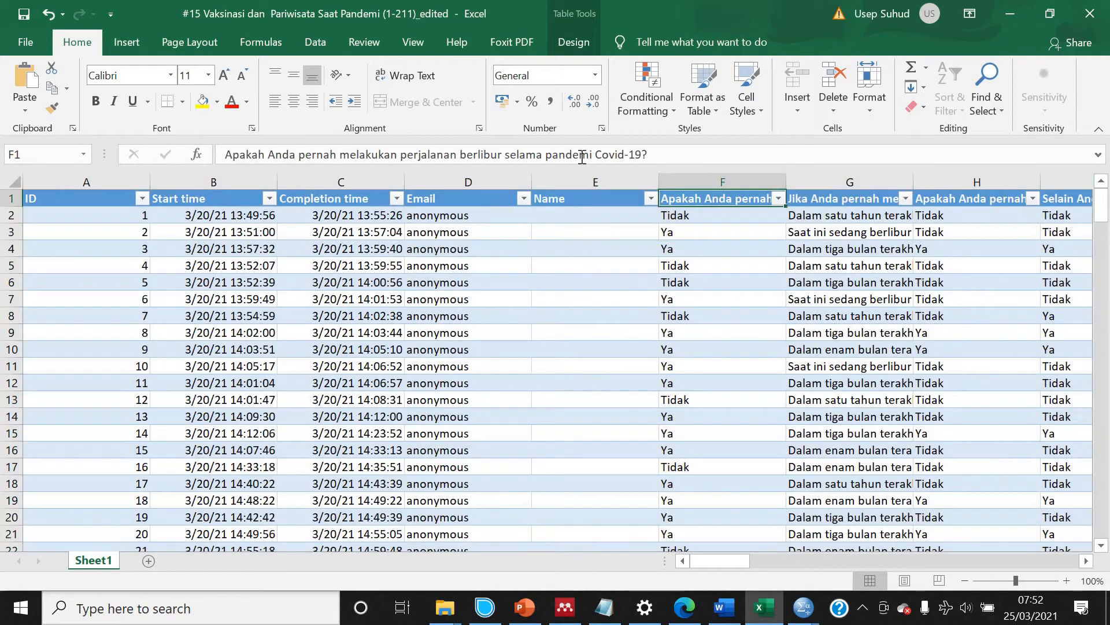
left_click(12, 181)
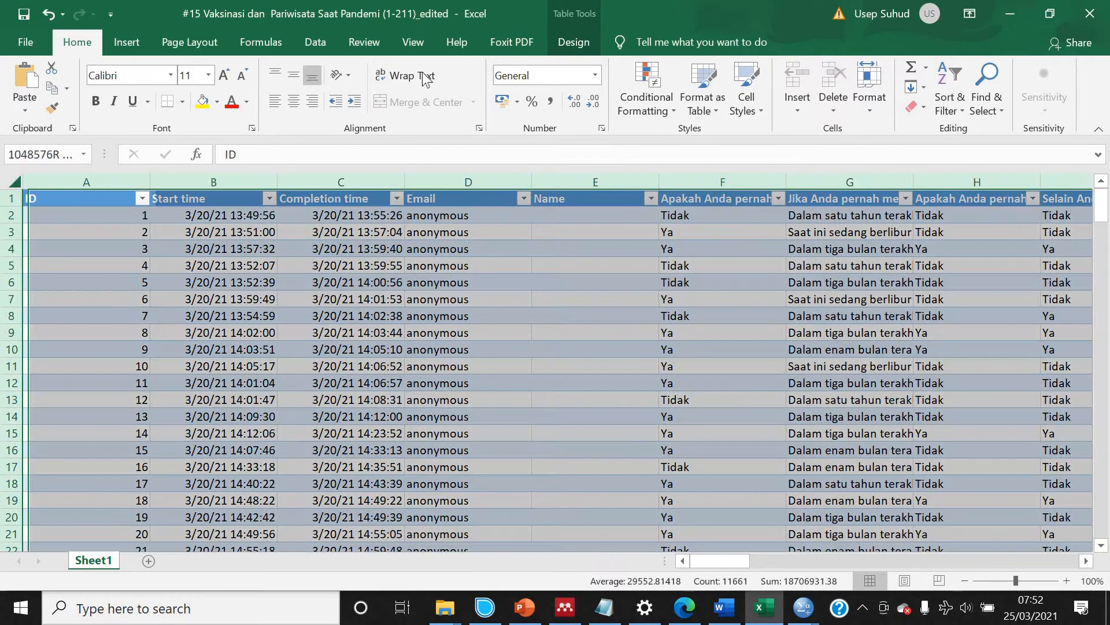
left_click(425, 74)
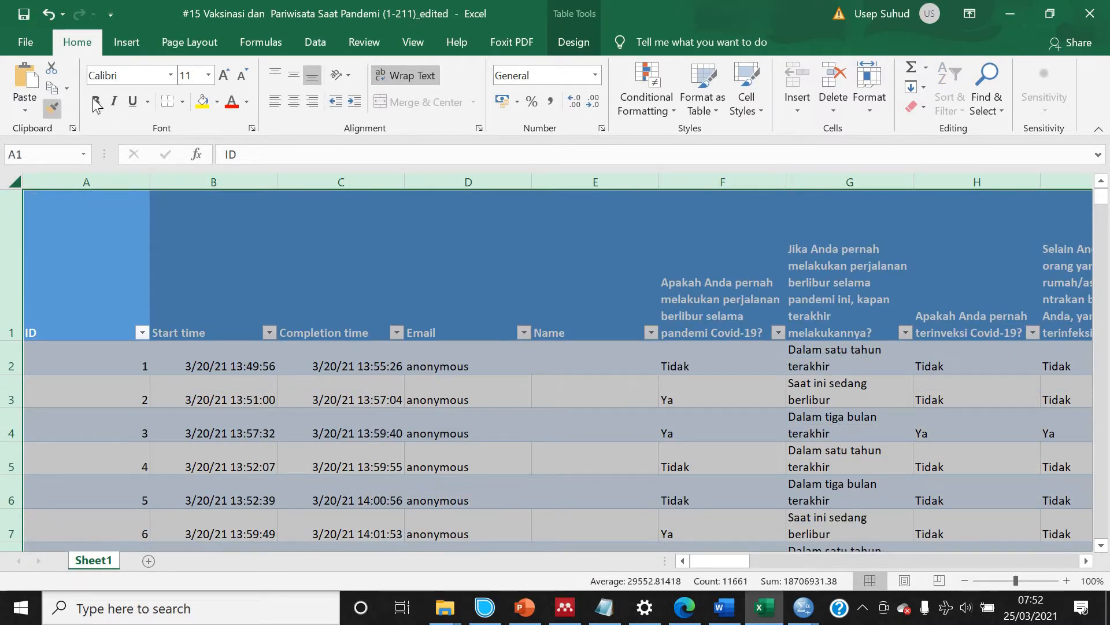
- Save the workbook in the 2021 PANDEMIC AND TOURISM folder under its existing name as an Excel Workbook, overwriting the existing file
left_click(28, 42)
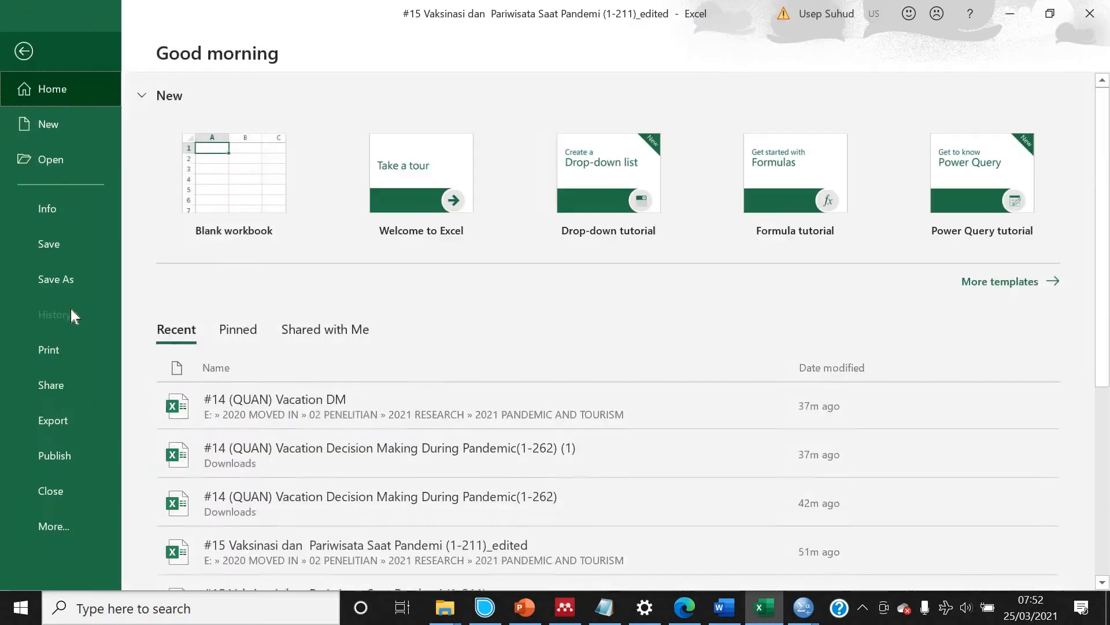
left_click(71, 281)
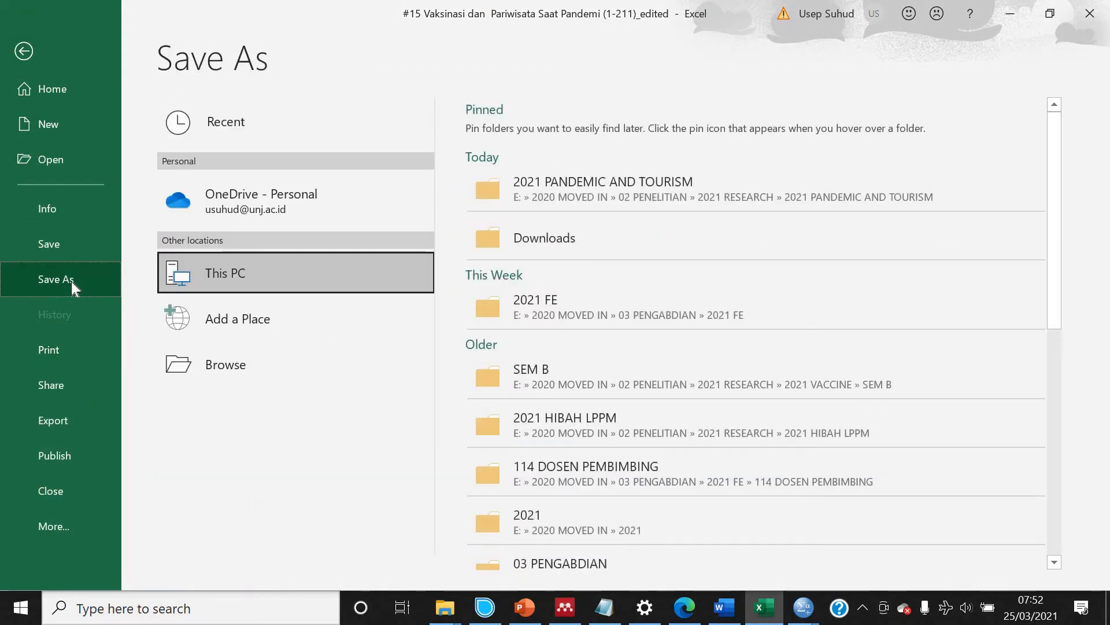
left_click(620, 199)
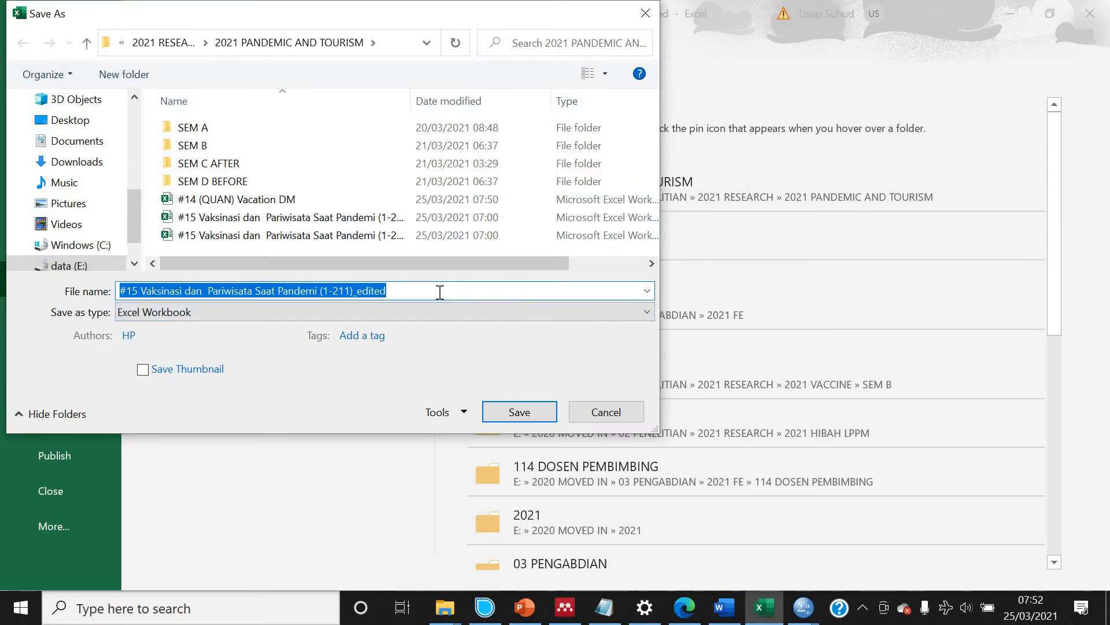
left_click(517, 413)
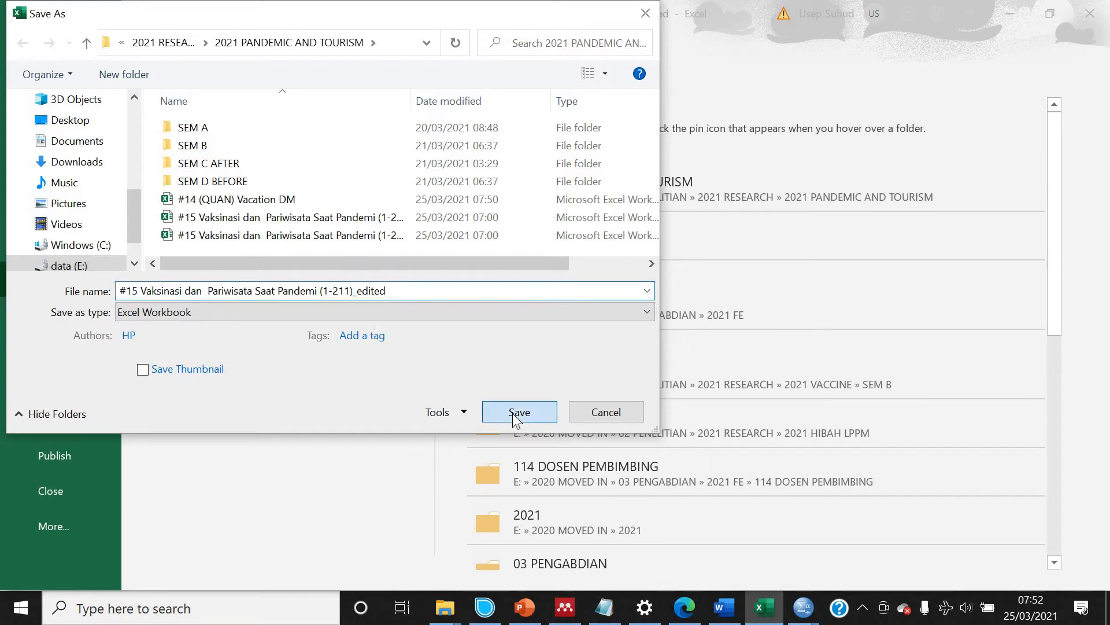
left_click(642, 303)
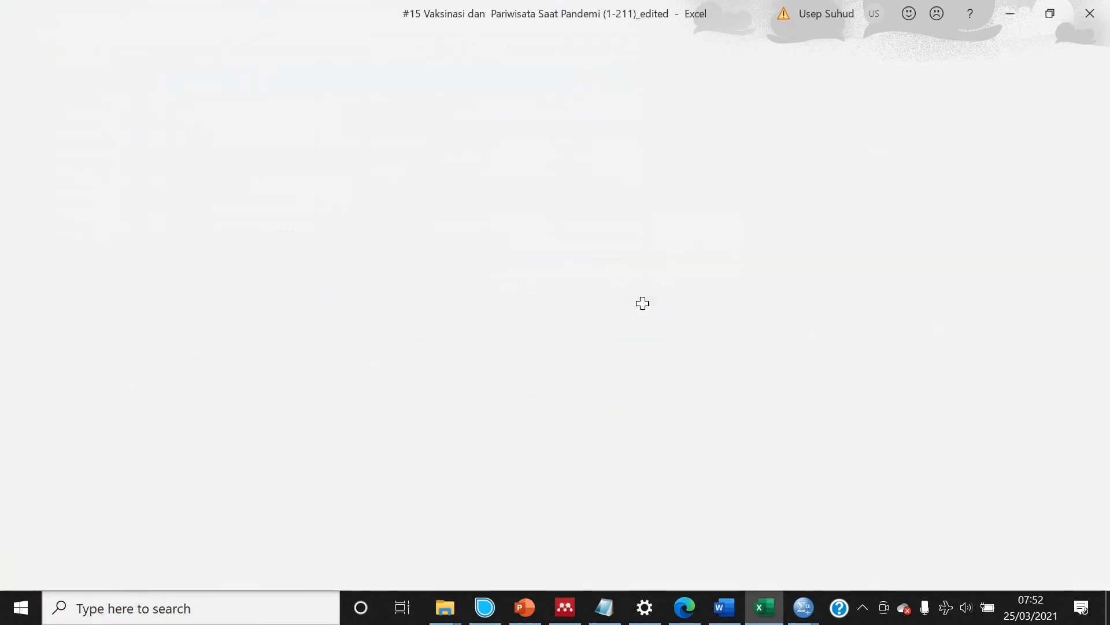
- Switch to the SPSS Statistics Data Editor and create a new empty dataset
left_click(800, 611)
left_click(896, 532)
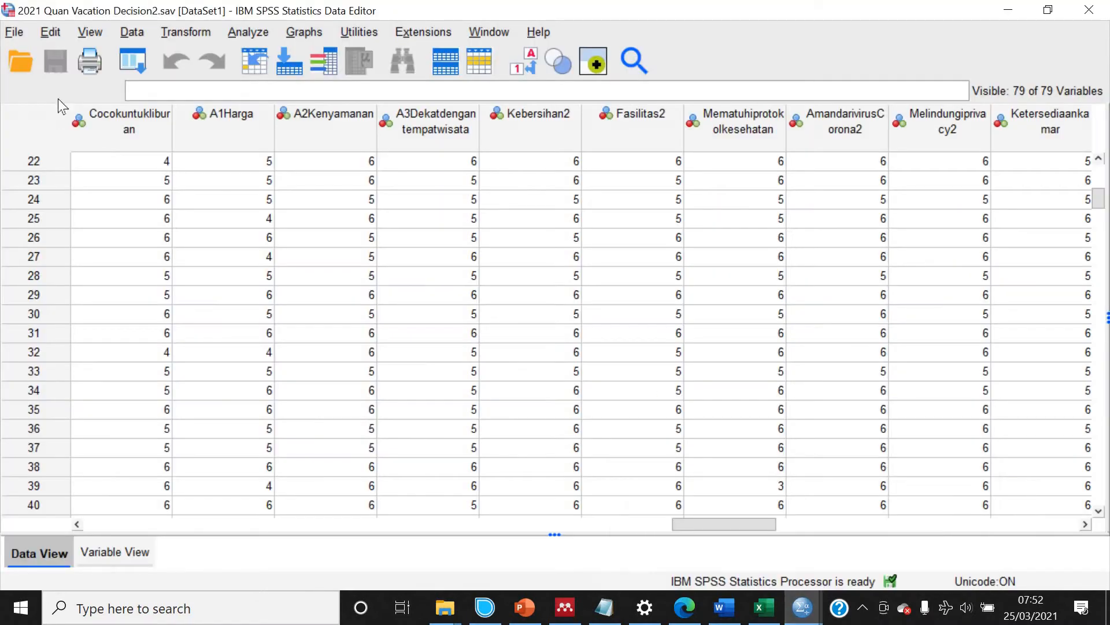
left_click(15, 33)
mouse_move(239, 66)
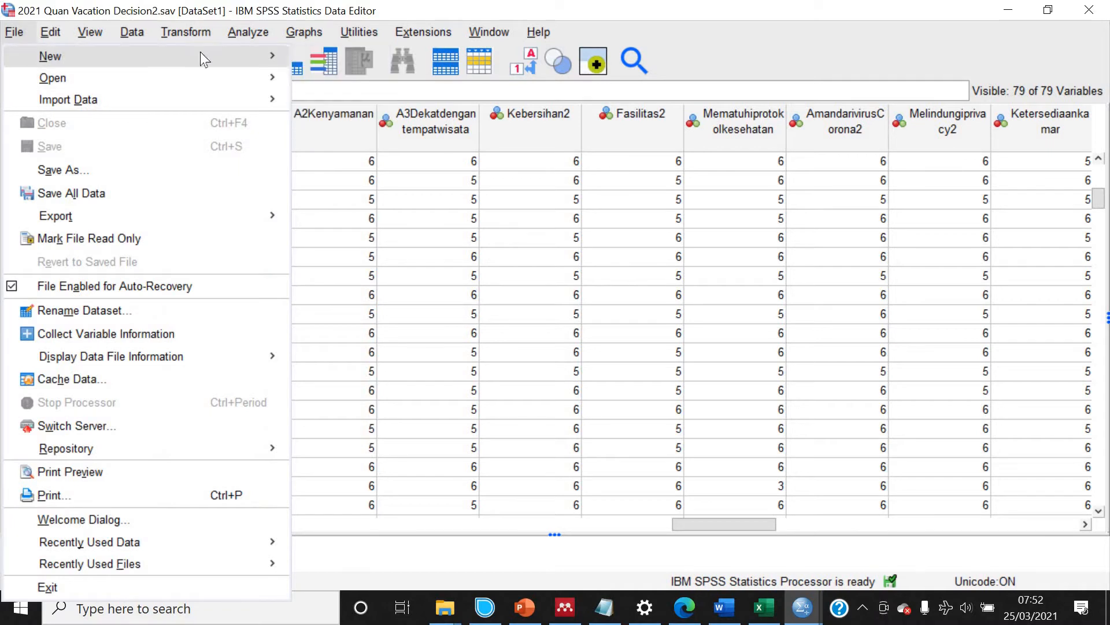
left_click(322, 59)
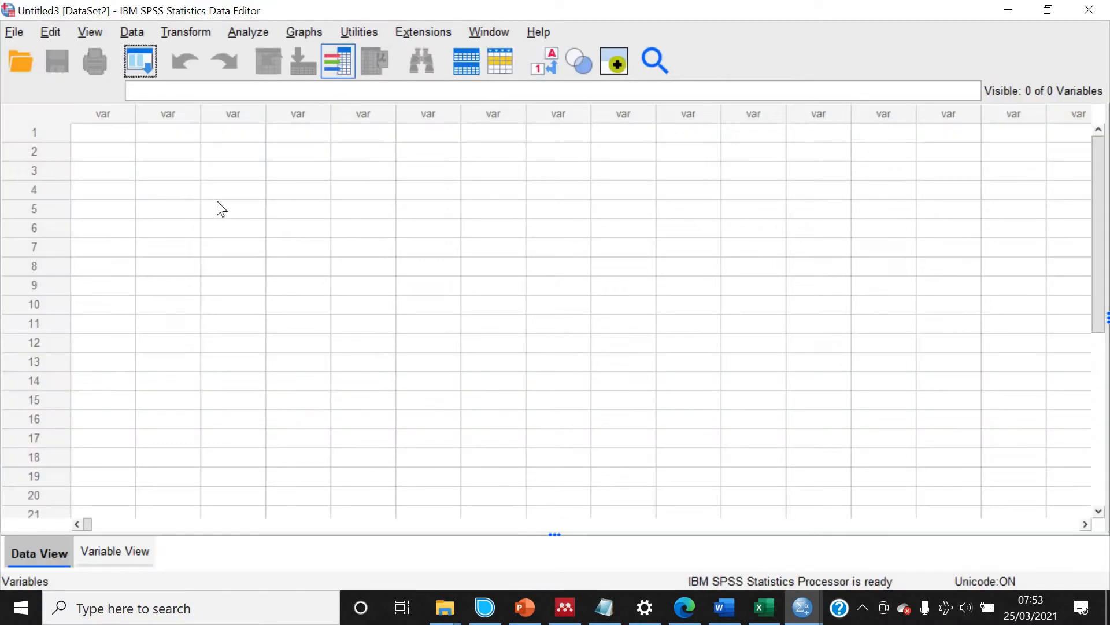
left_click(18, 33)
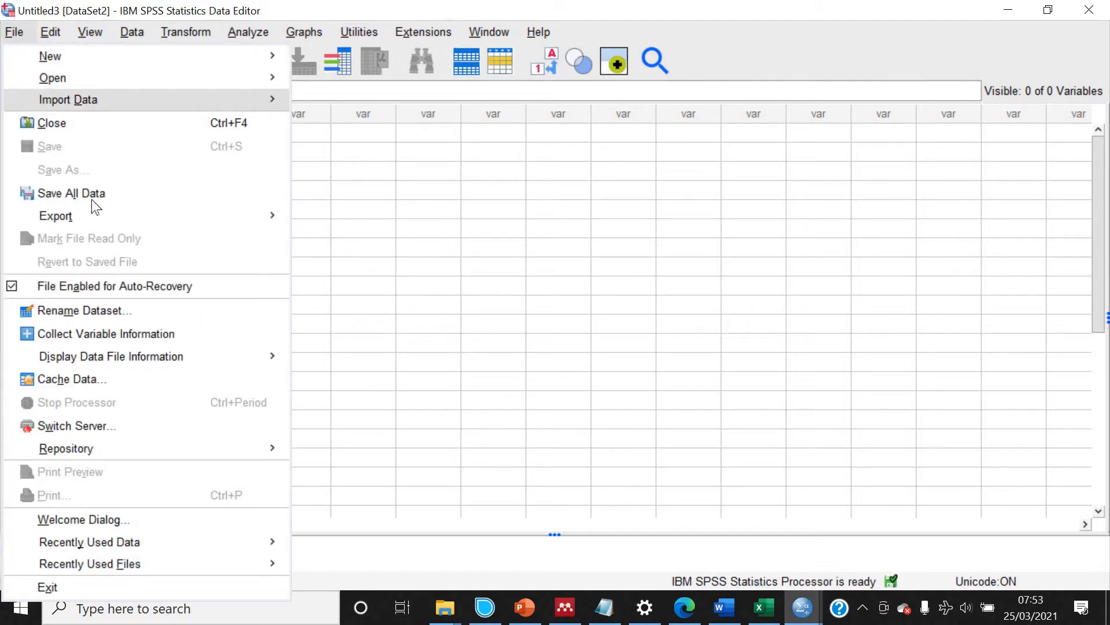
mouse_move(224, 107)
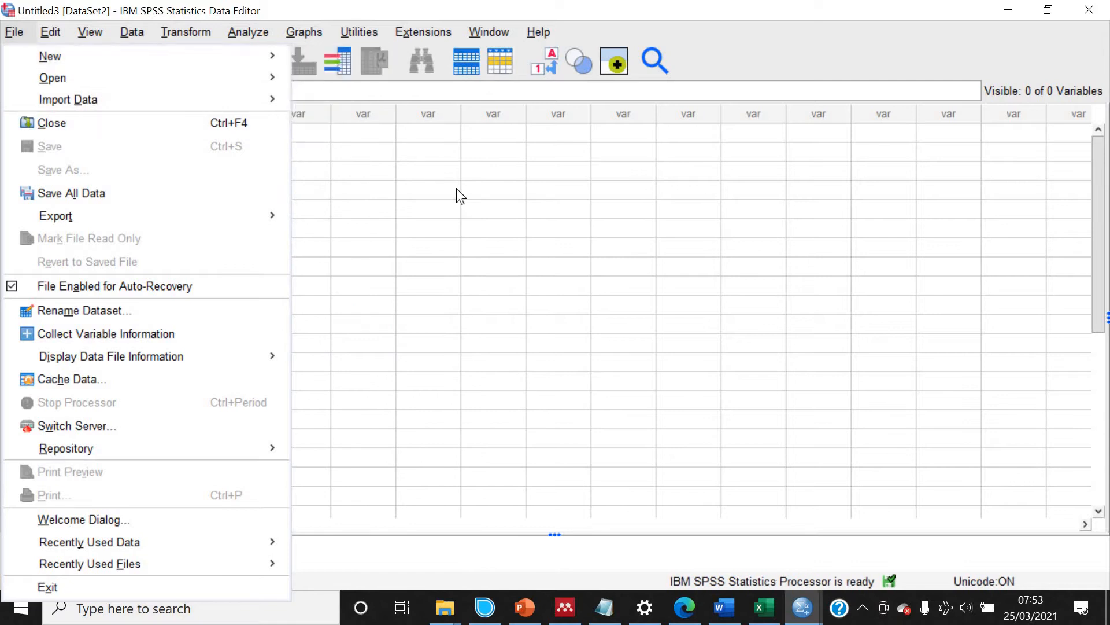
left_click(457, 189)
- Import Sheet1 of the Excel file "#15 Vaksinasi dan Pariwisata Saat Pandemi (1-211)_edited.xlsx", reading variable names from the first row
left_click(22, 62)
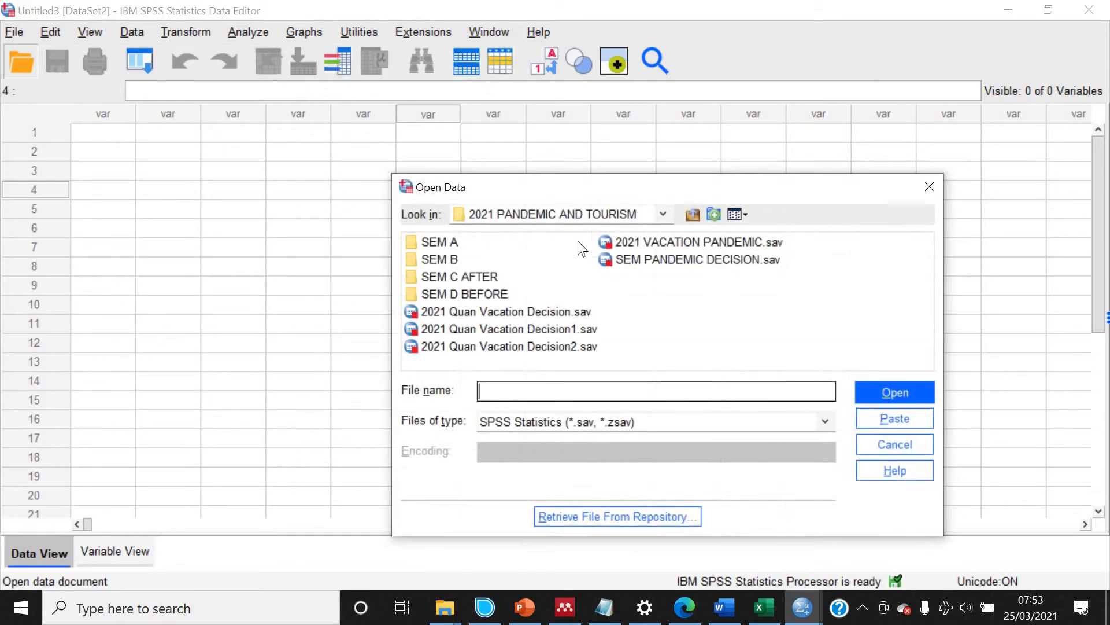
left_click(535, 422)
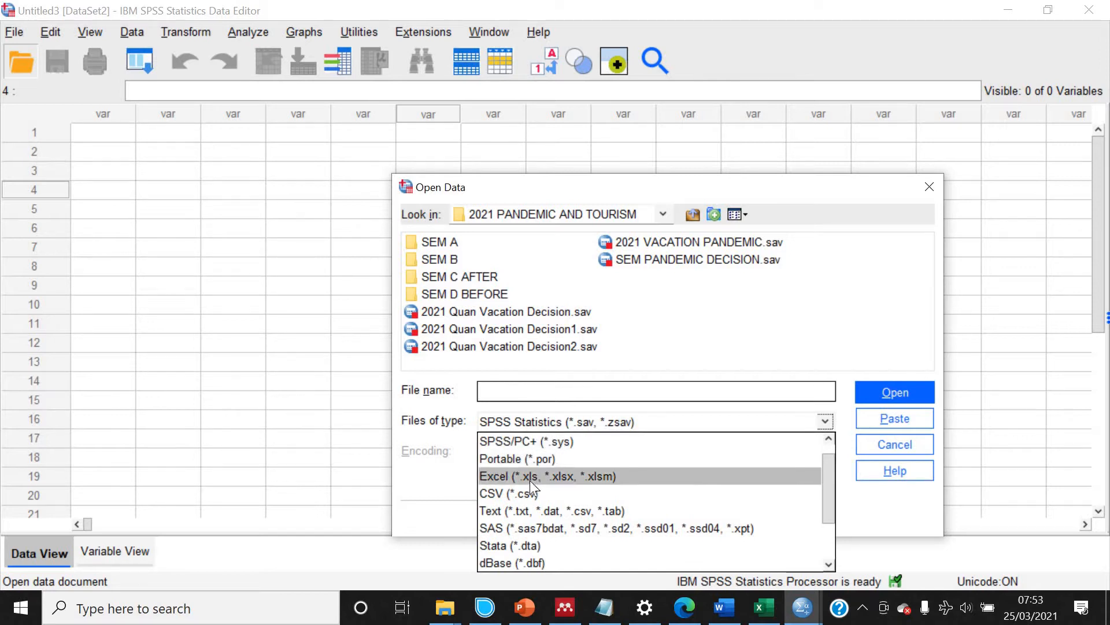
left_click(529, 478)
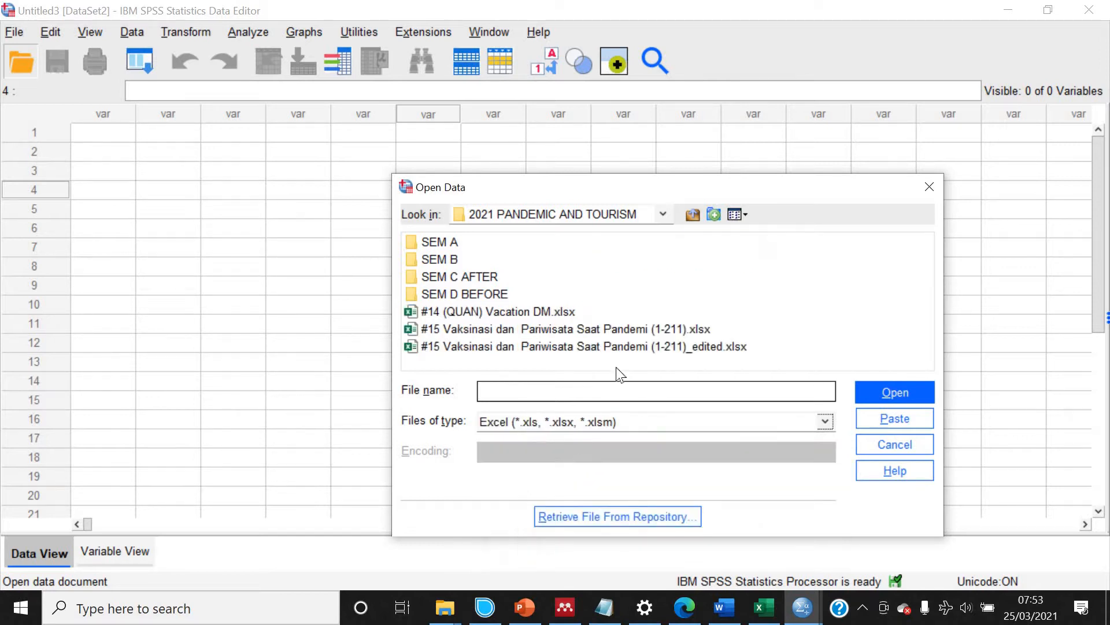
left_click(585, 345)
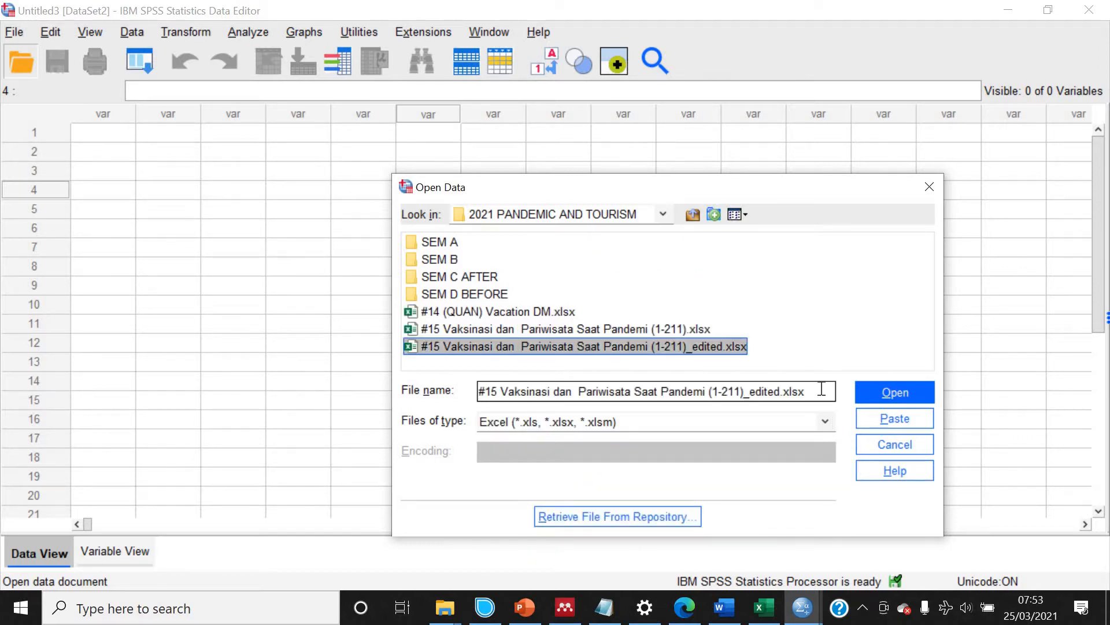
left_click(874, 393)
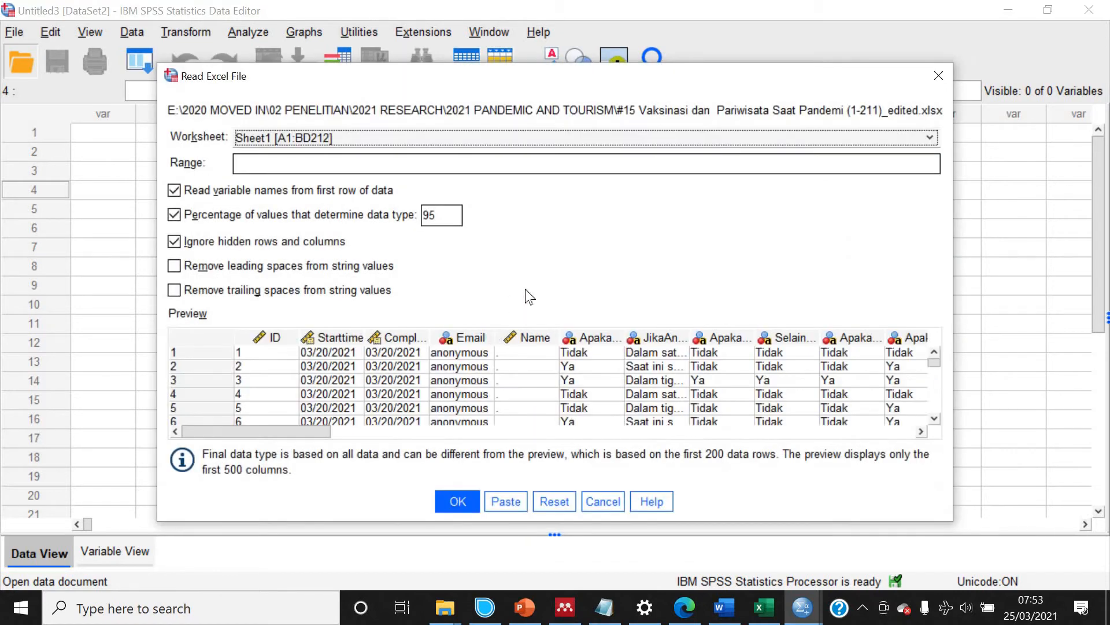
left_click(457, 500)
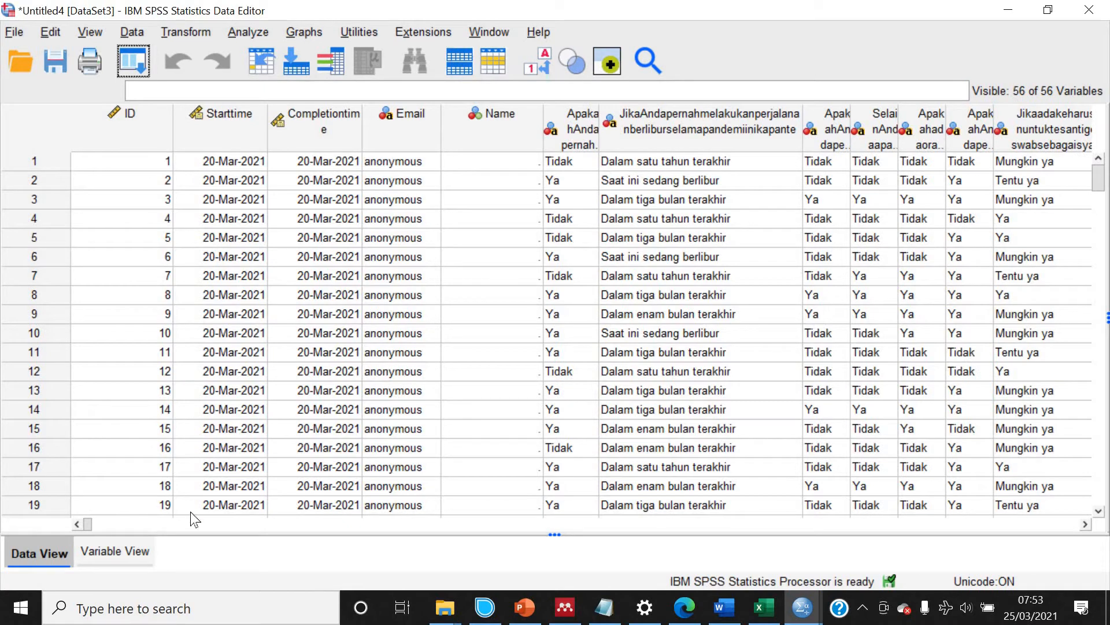
left_click_drag(88, 524, 289, 518)
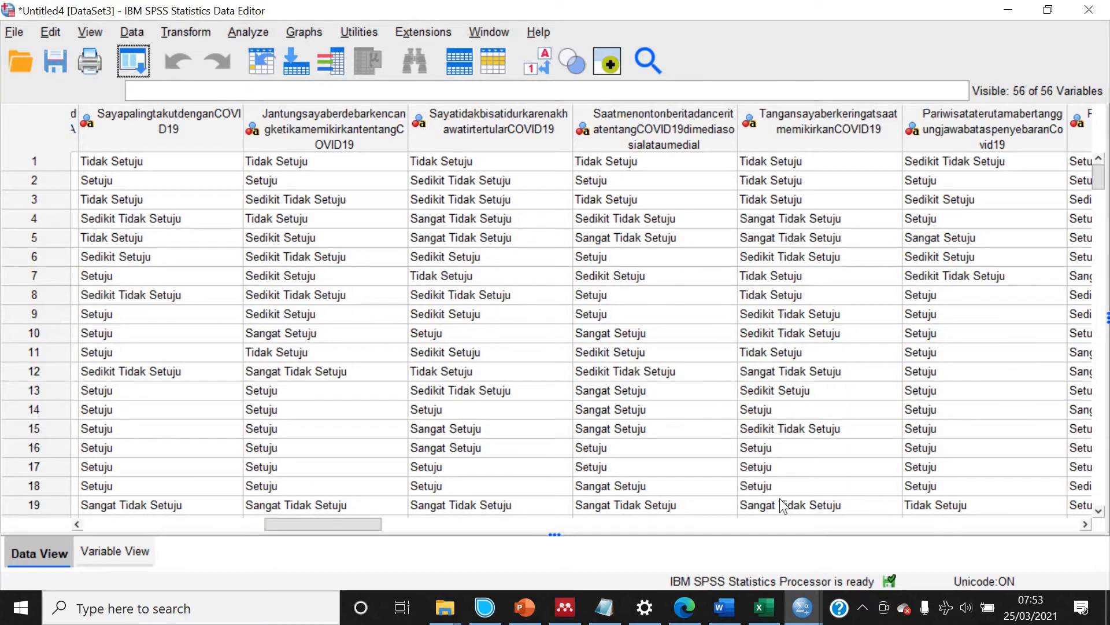
- Switch back to the Excel workbook and replace every "Sedikit Tidak Setuju" answer in the sheet with 3
left_click(765, 613)
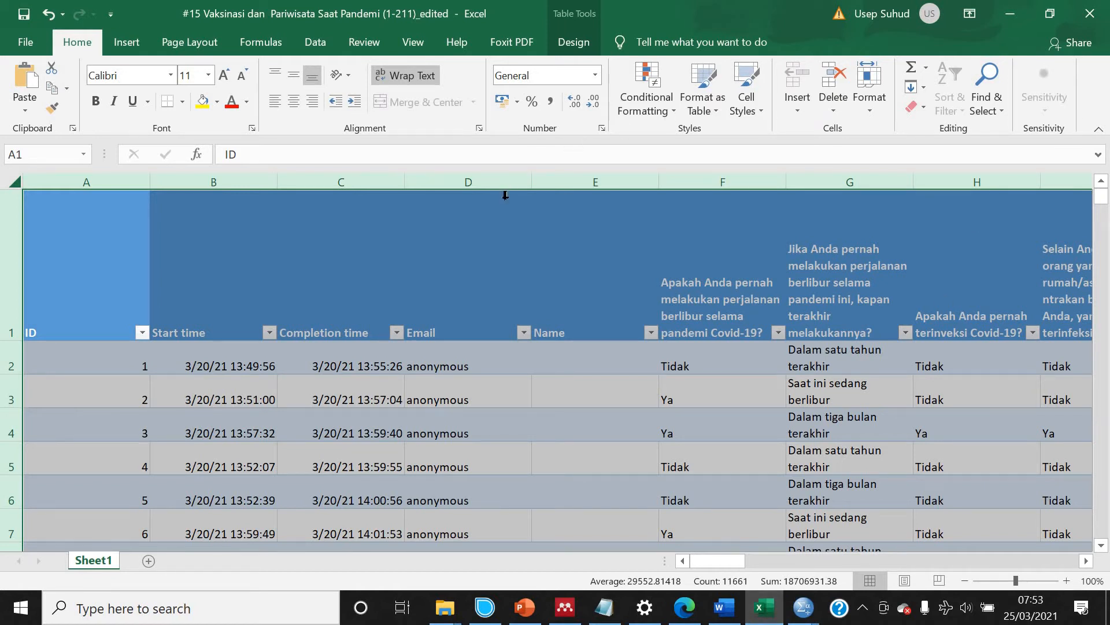
left_click(505, 233)
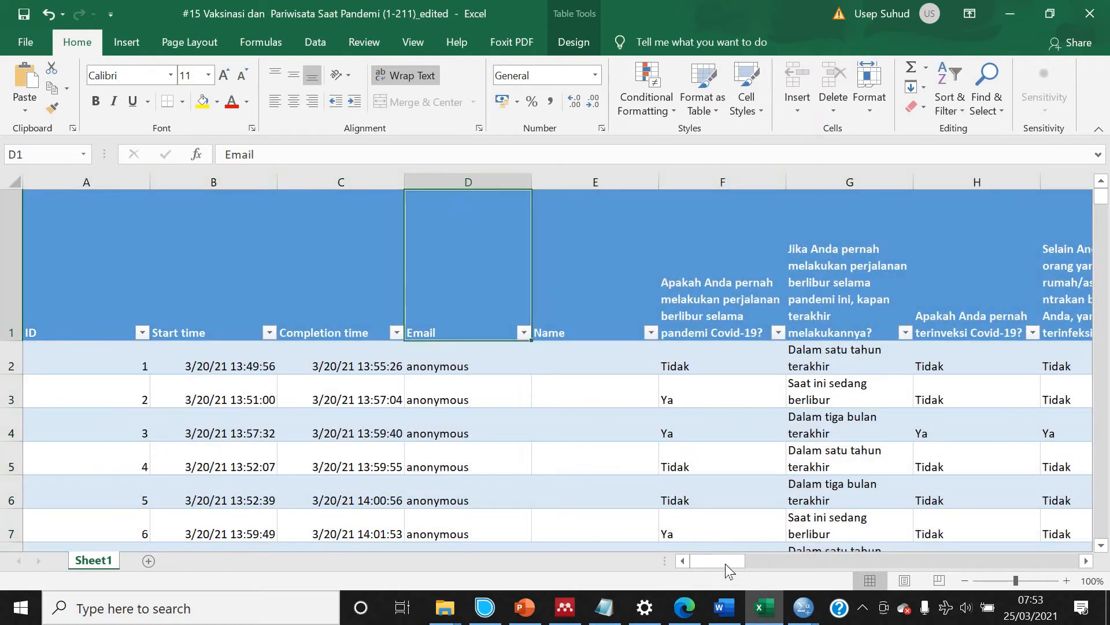
left_click_drag(725, 563, 857, 540)
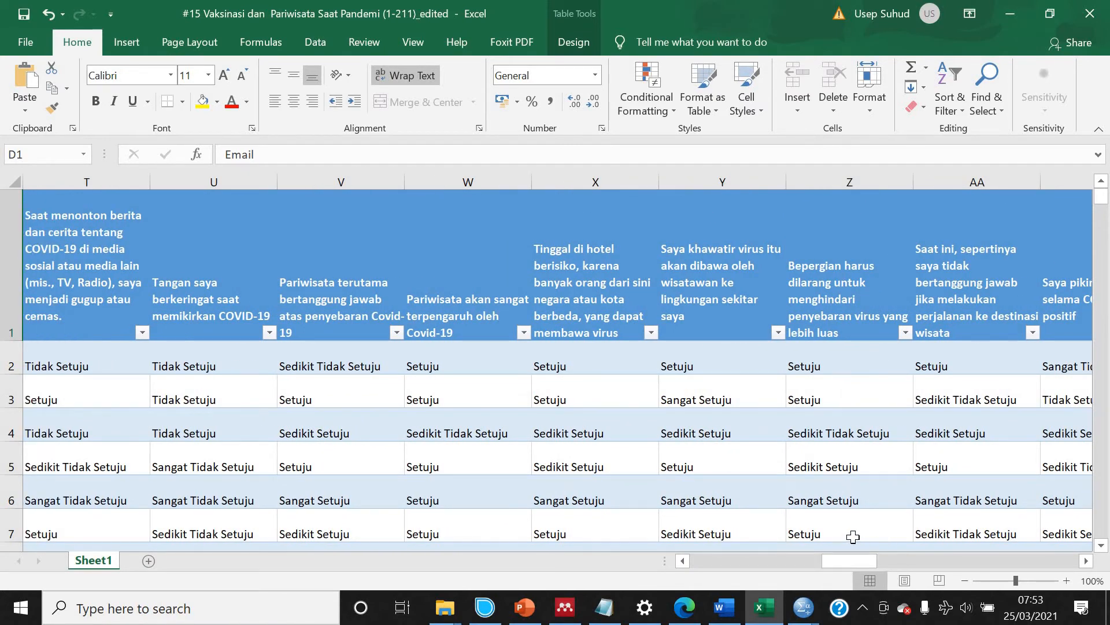
key("ctrl+f")
left_click(574, 354)
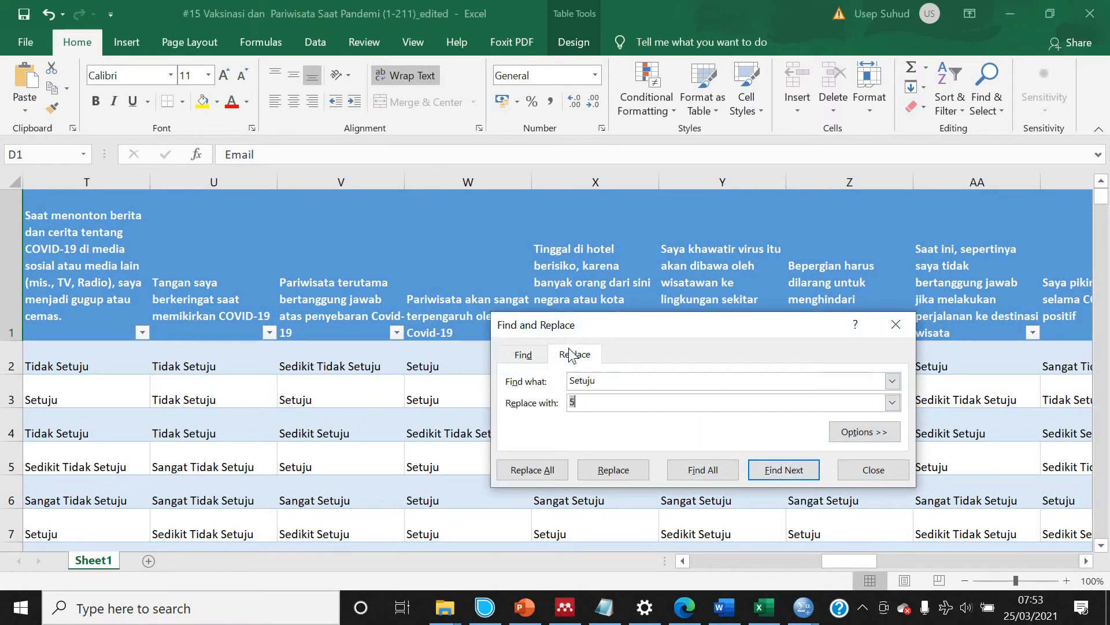
left_click(334, 366)
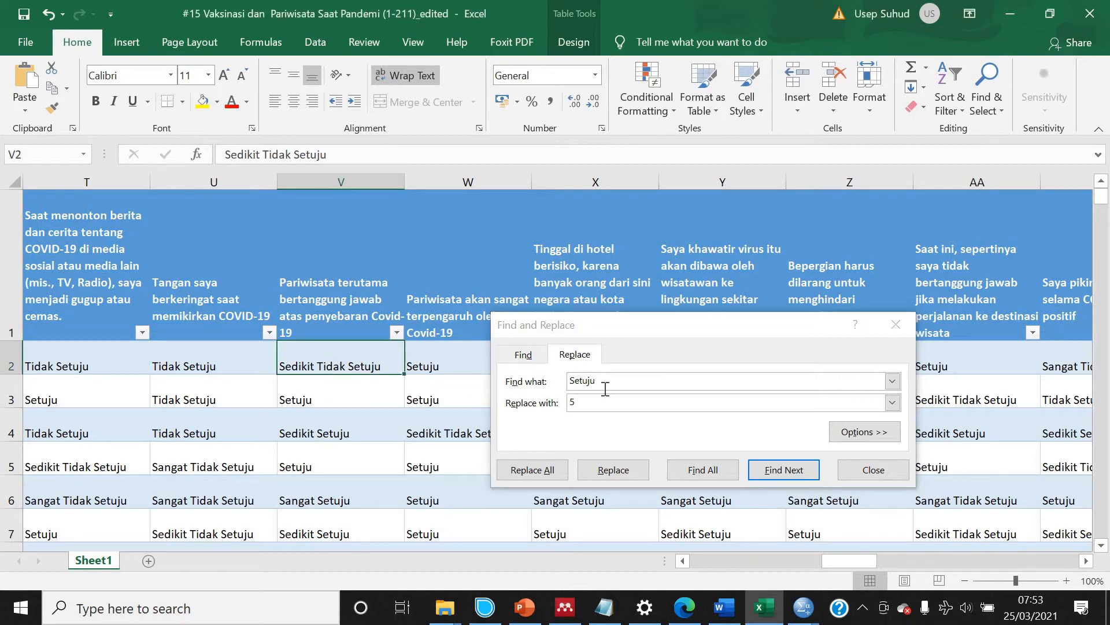
key("ctrl+c")
left_click(541, 365)
key("ctrl+v")
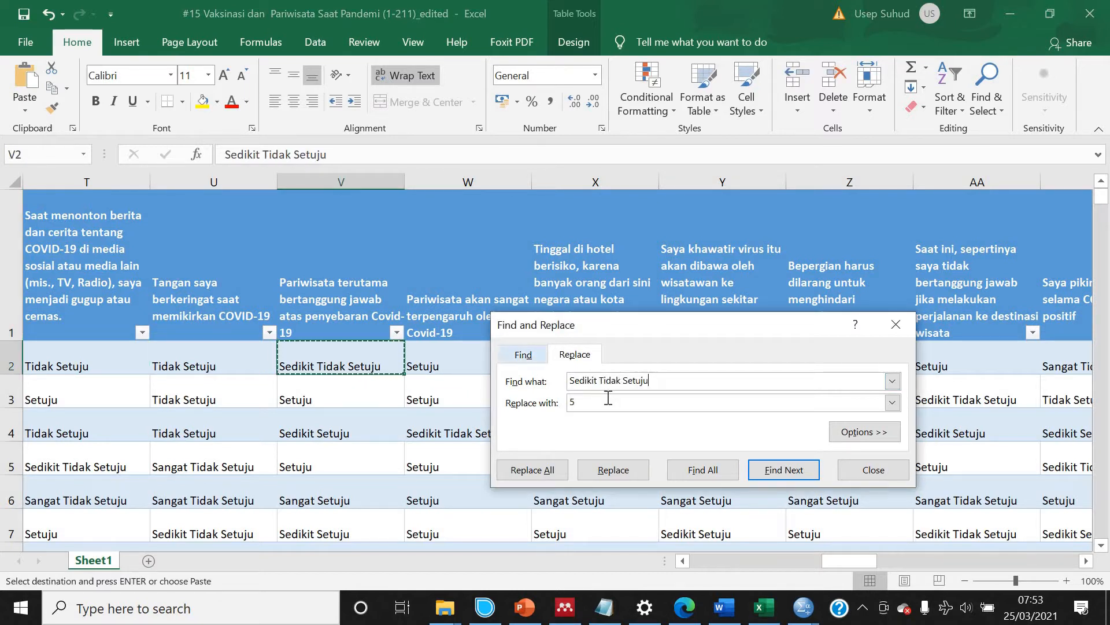
left_click(608, 398)
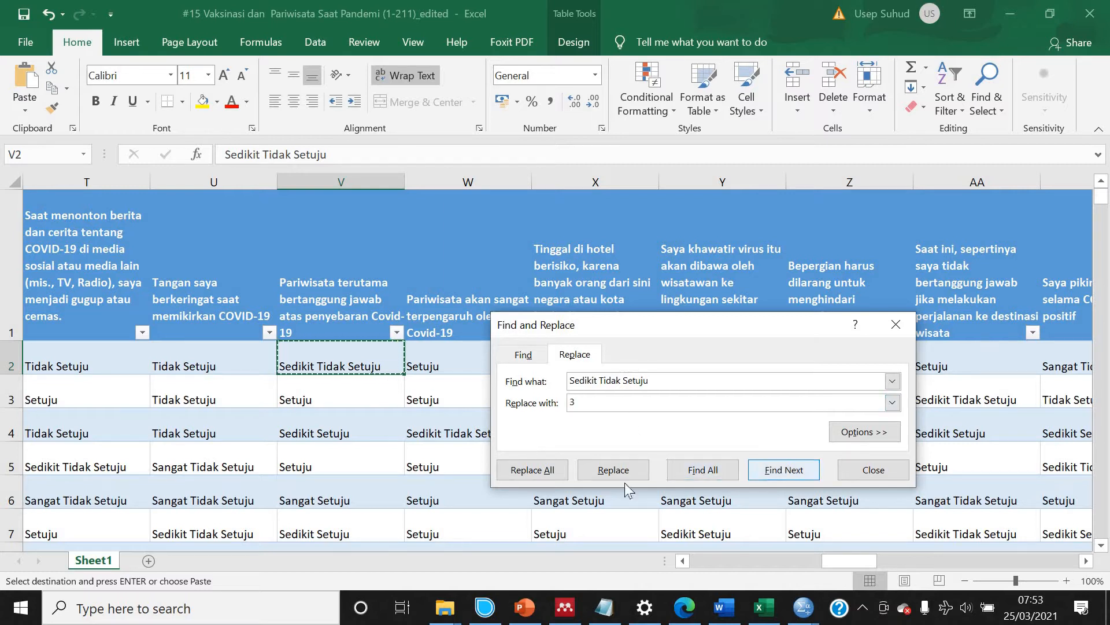
left_click(536, 472)
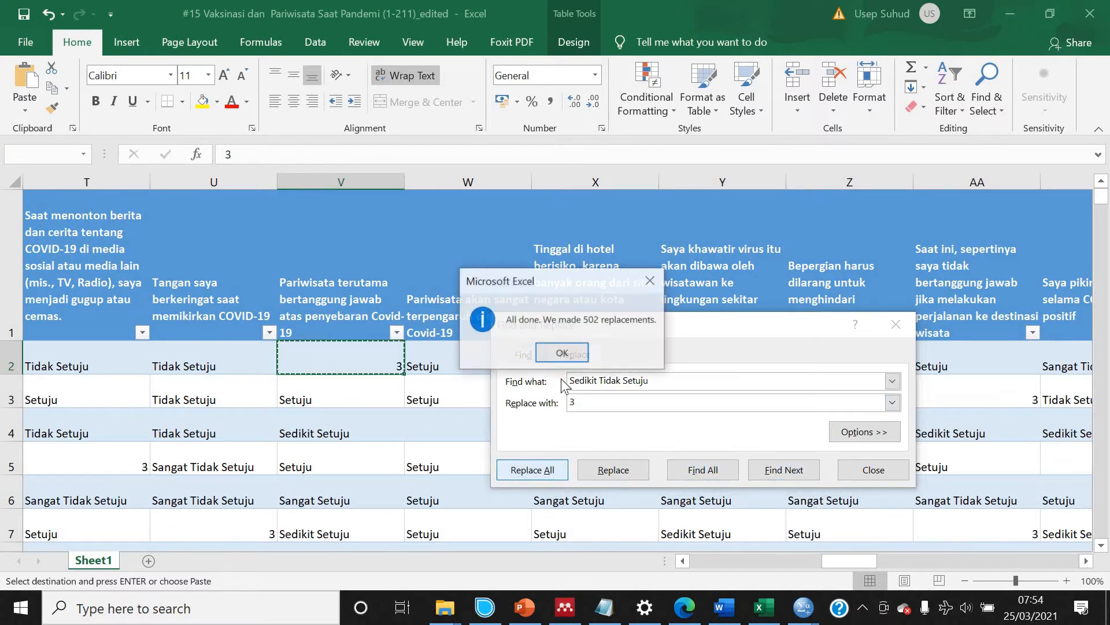
left_click(562, 353)
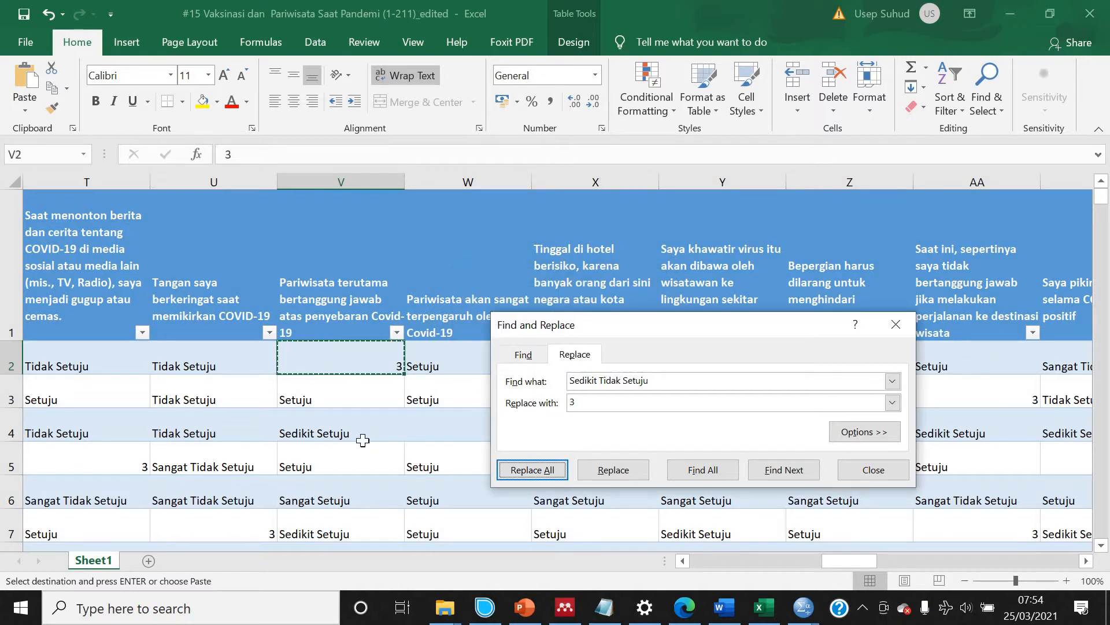
- Replace every "Sangat Tidak Setuju" answer in the sheet with 1
left_click(233, 463)
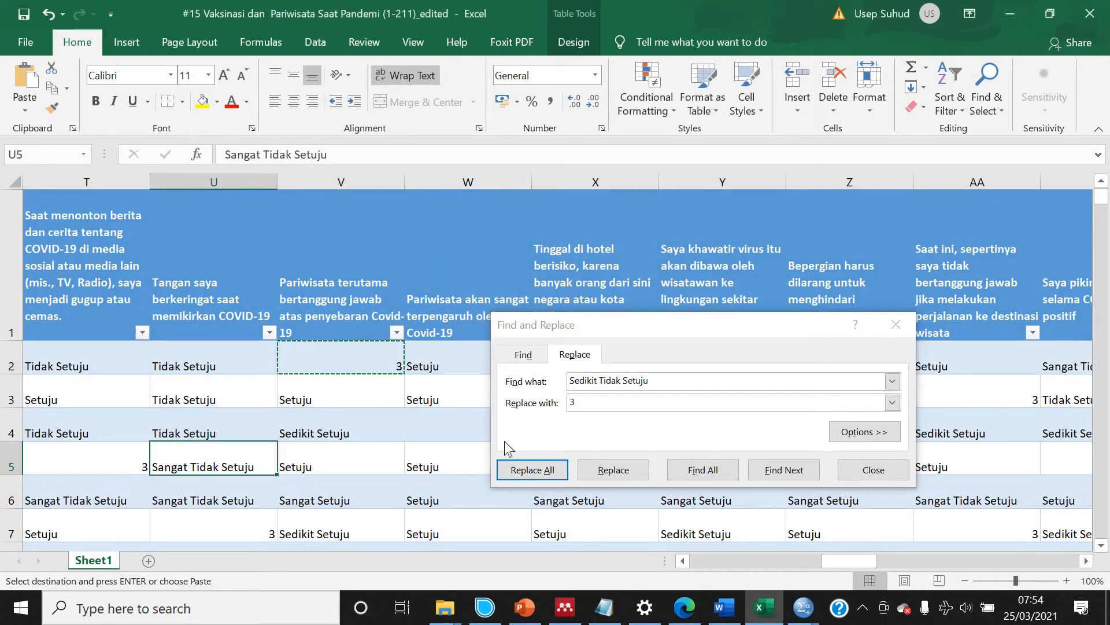
left_click(552, 375)
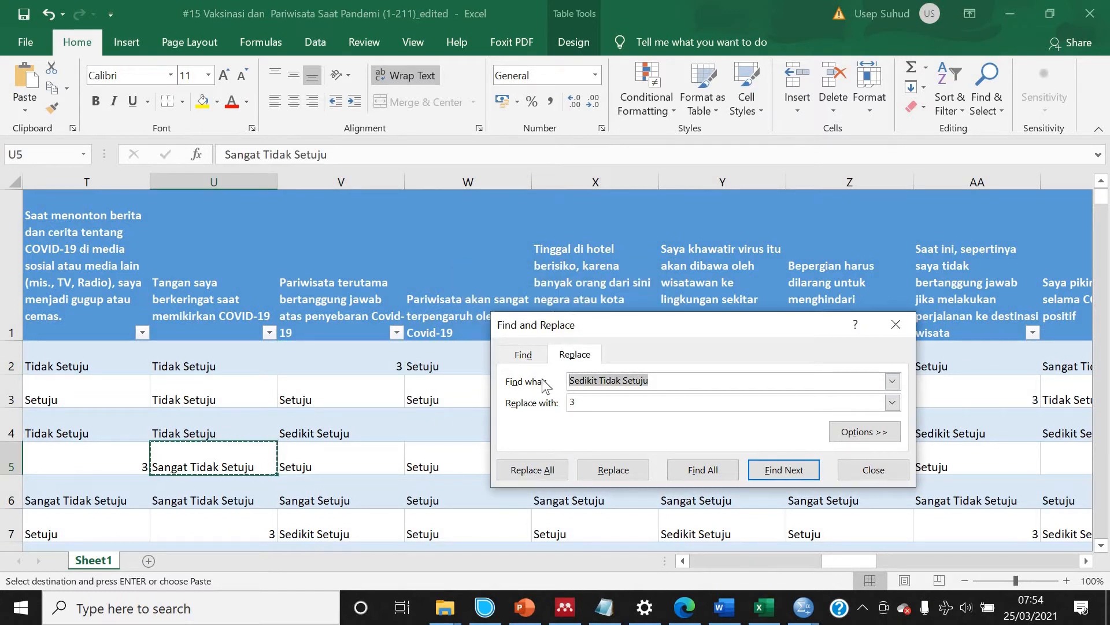
key("ctrl+v")
key("Tab")
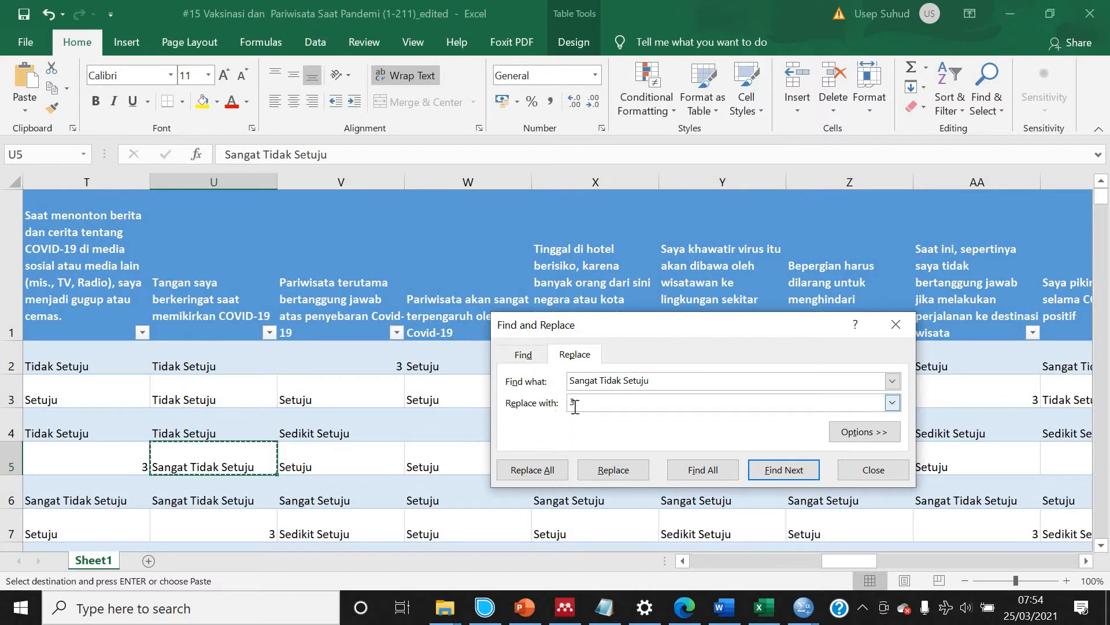
type("1")
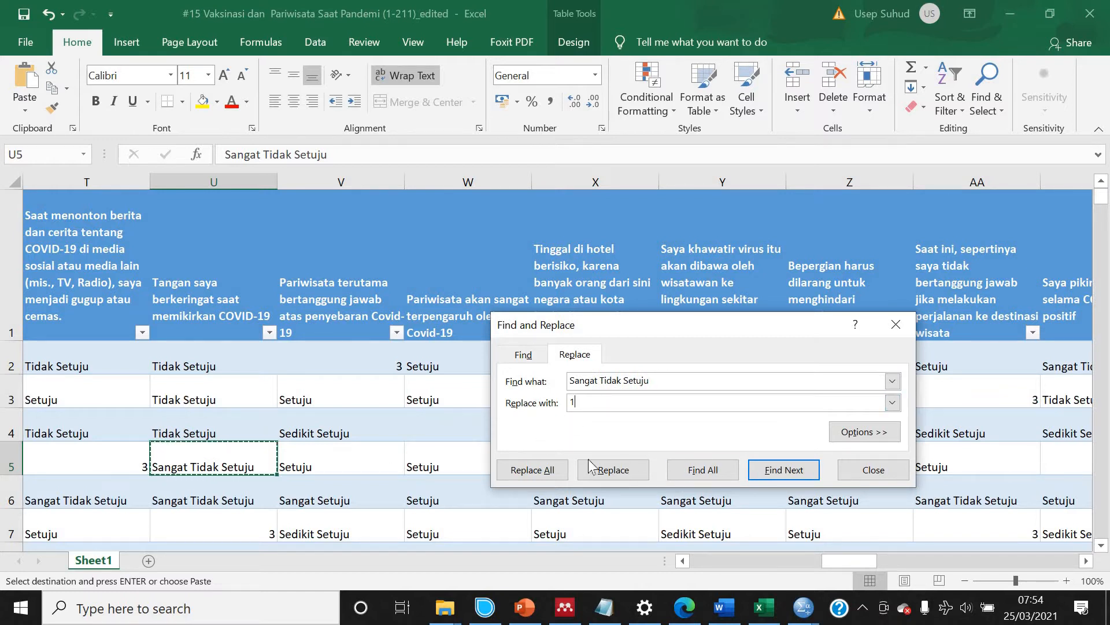
left_click(533, 470)
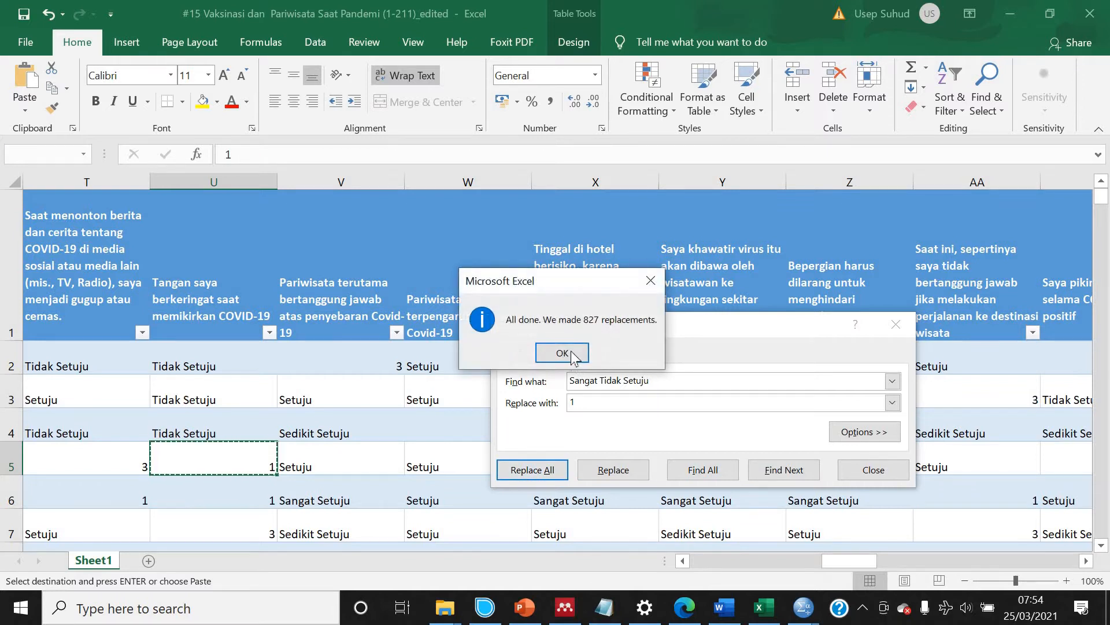
key("Return")
left_click_drag(766, 328, 600, 250)
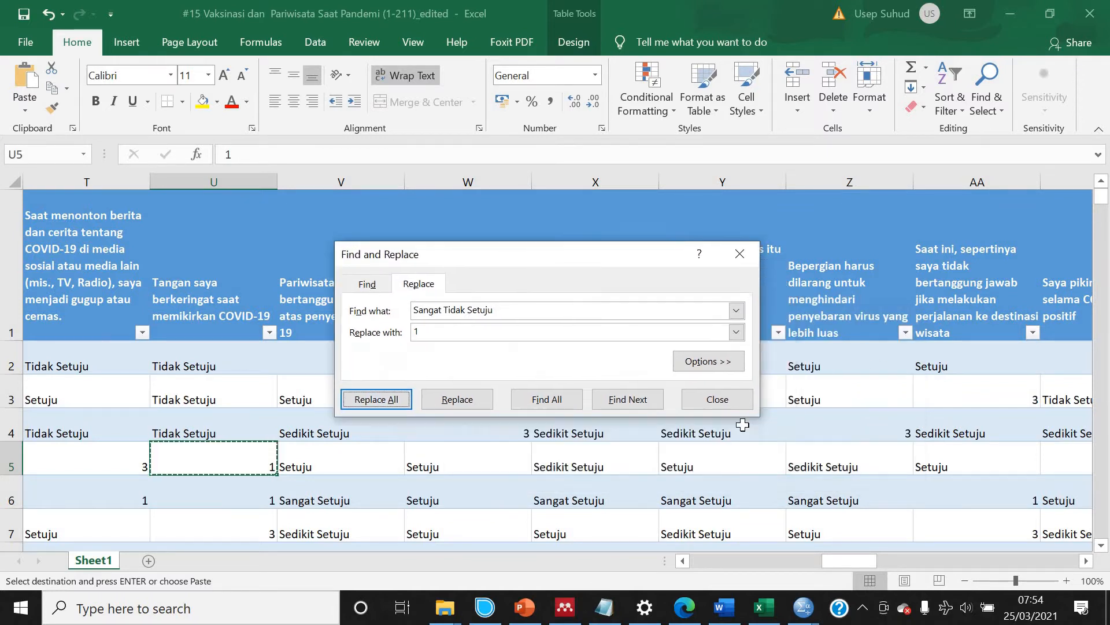
- Replace every "Sedikit tidak suka" answer in the sheet with 3
scroll(752, 490, "down", 6)
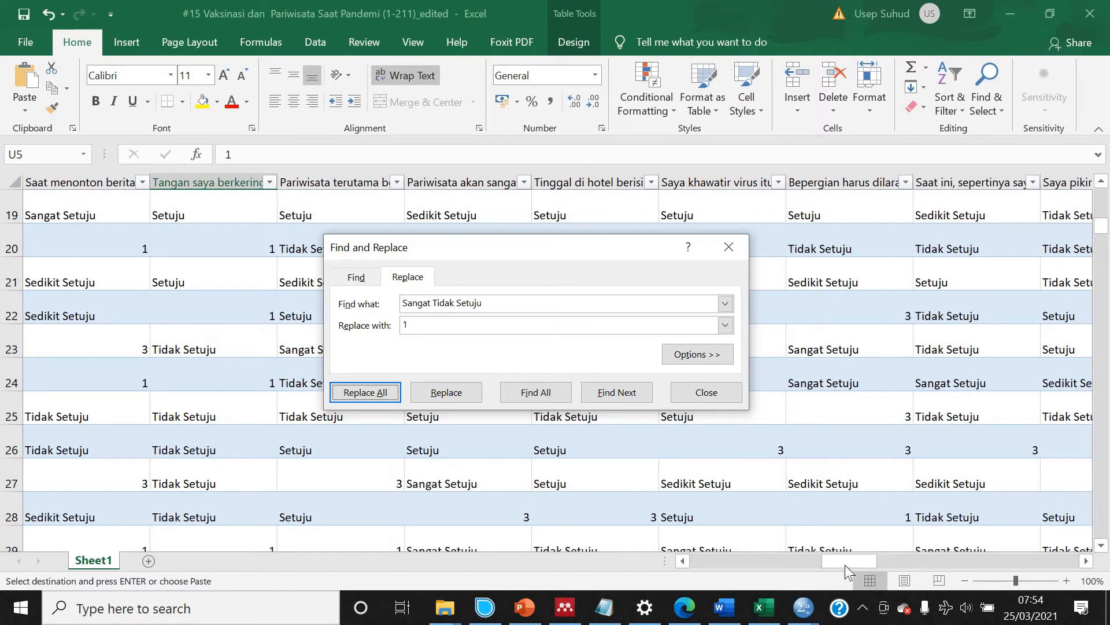
left_click_drag(786, 562, 772, 564)
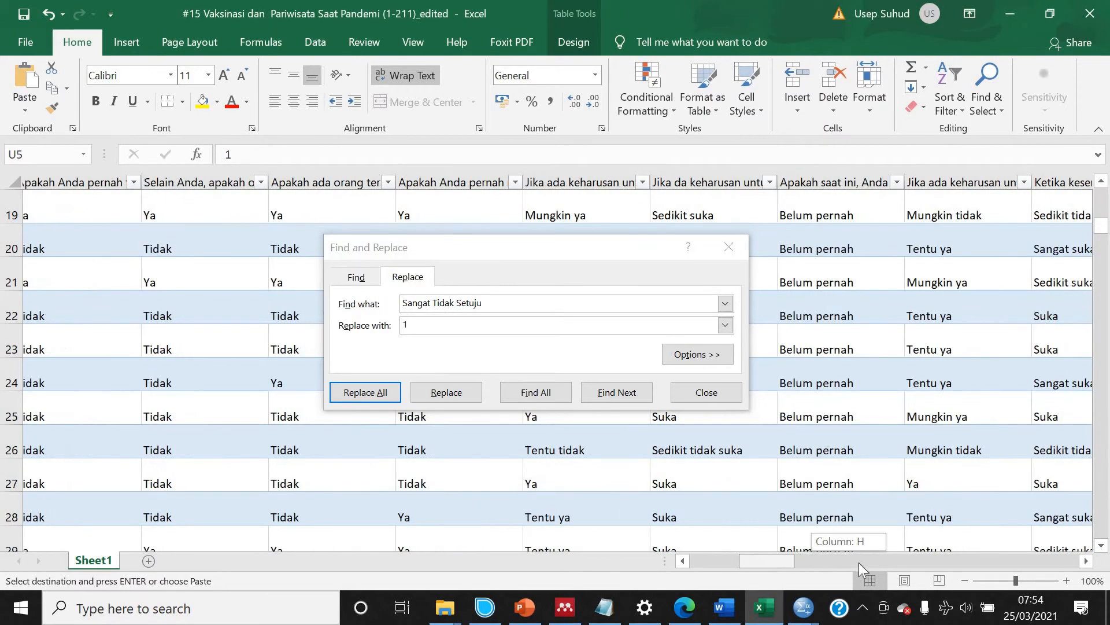
left_click_drag(859, 562, 845, 564)
left_click_drag(710, 570, 786, 569)
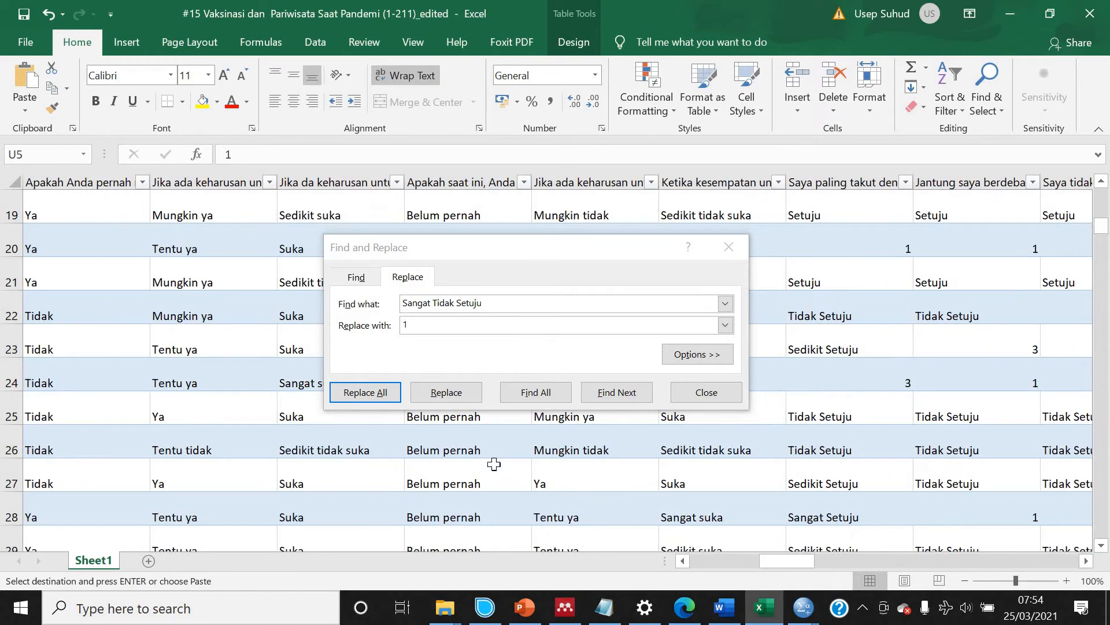
left_click(351, 441)
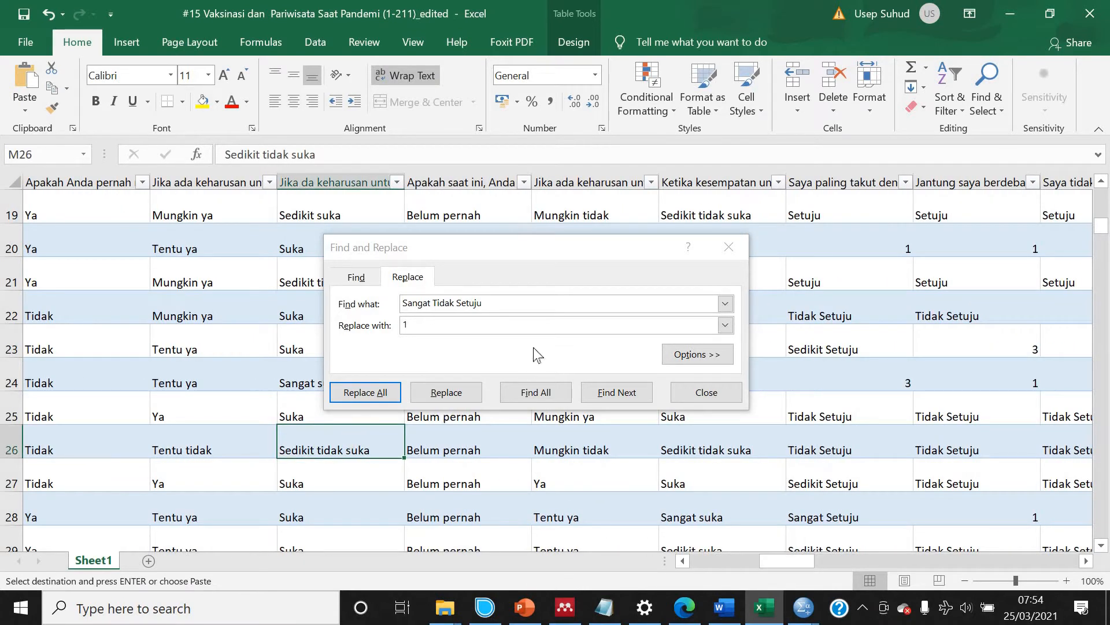
left_click(394, 299)
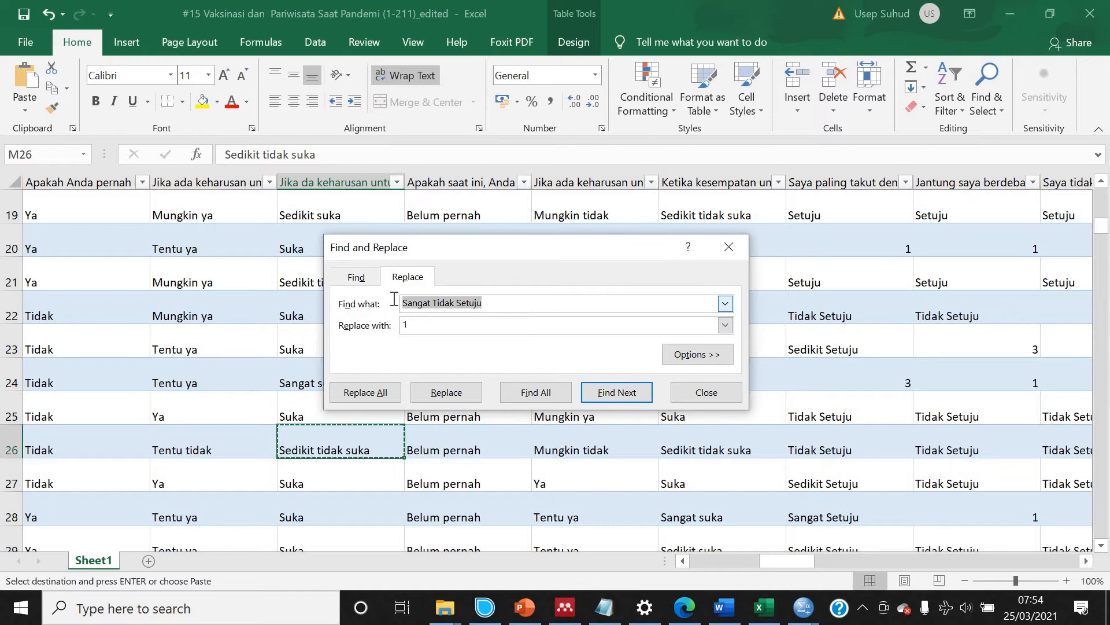
type("Sedikit tidak suka")
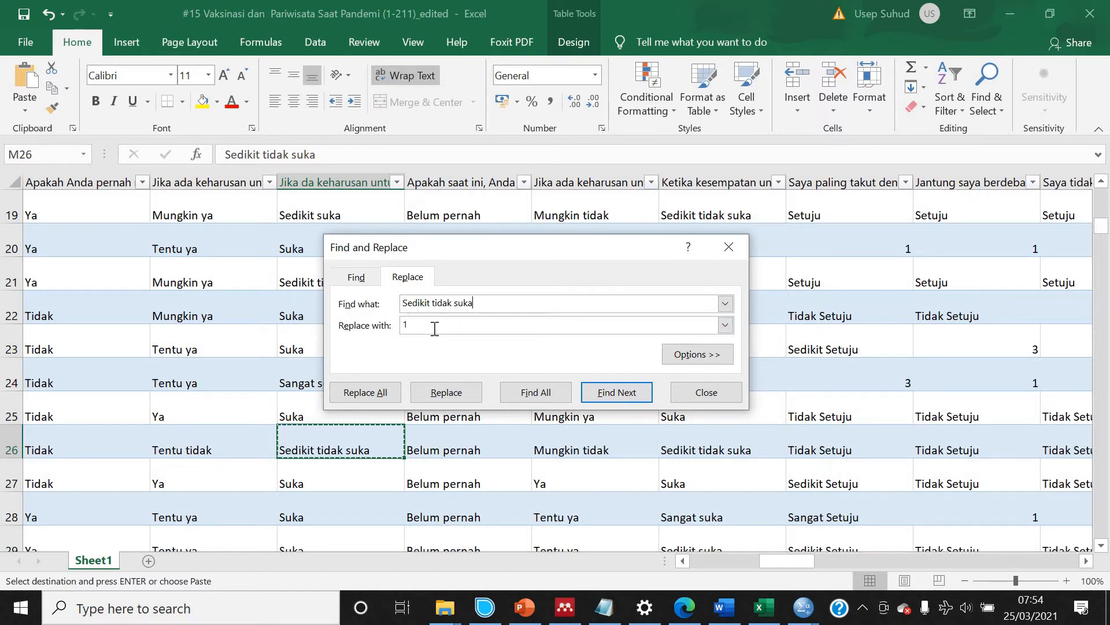
left_click(433, 327)
type("3")
left_click(385, 393)
left_click(560, 355)
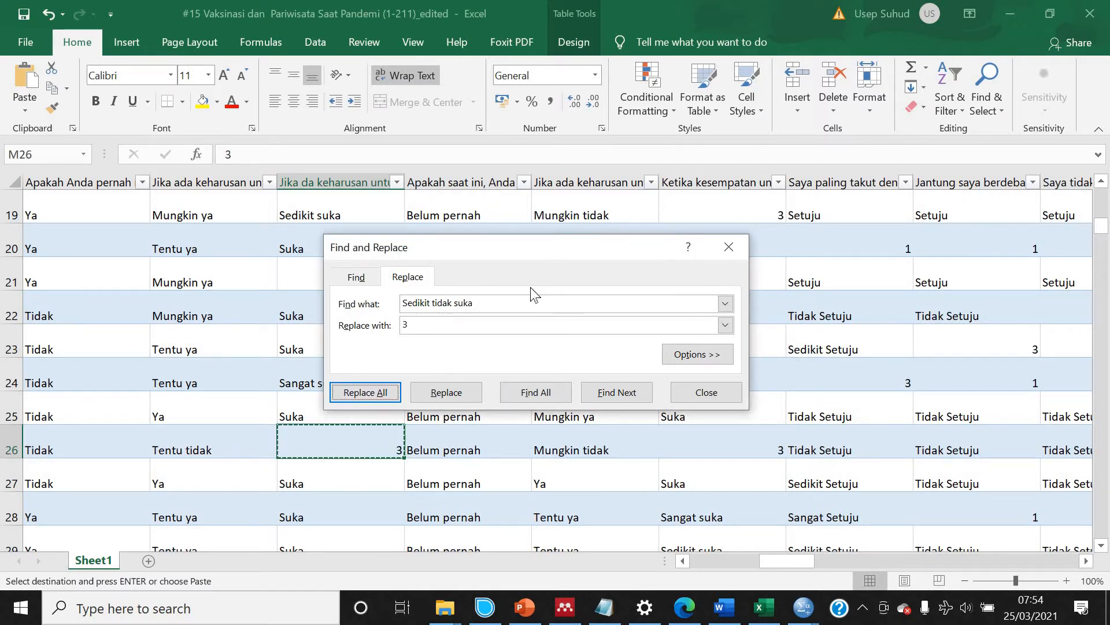
- Replace every "Sedikit suka" answer in the sheet with 4
left_click(346, 208)
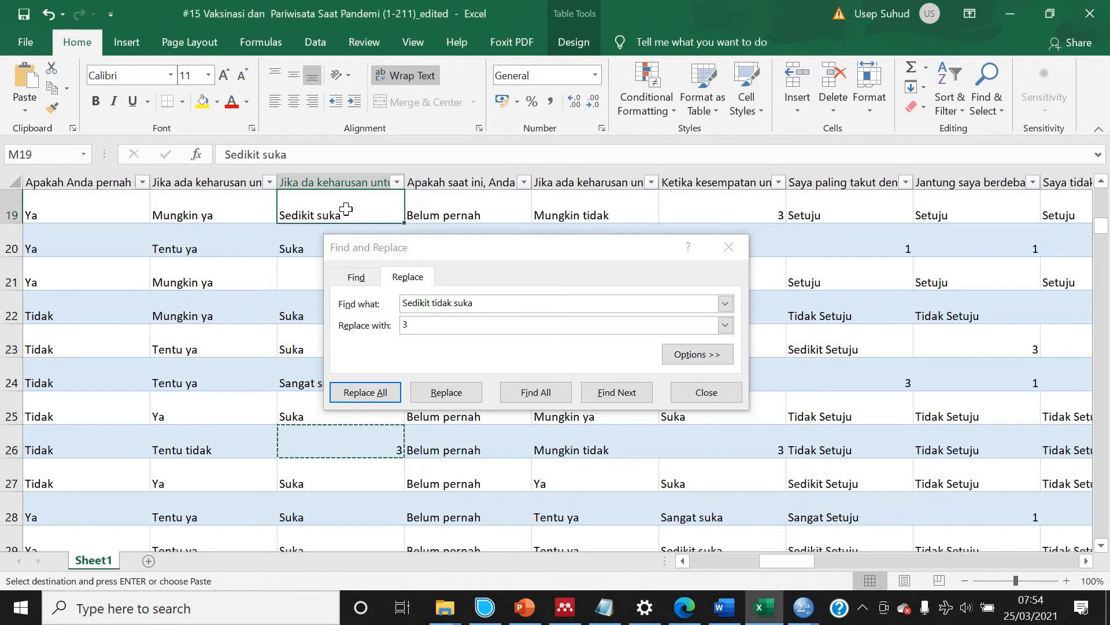
key("ctrl+c")
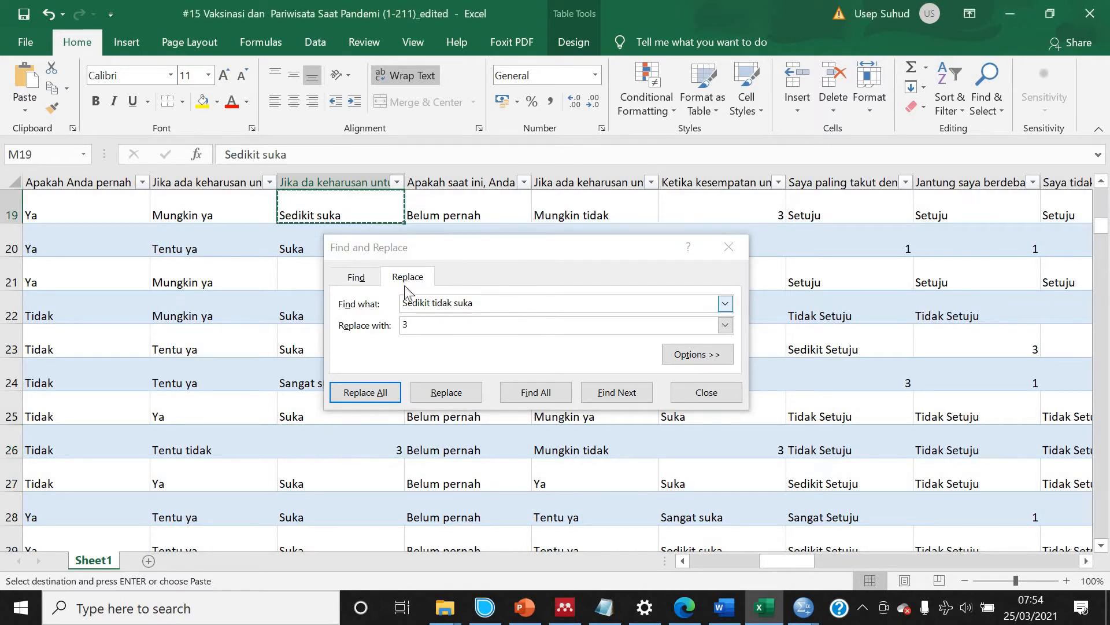
left_click(405, 290)
key("ctrl+v")
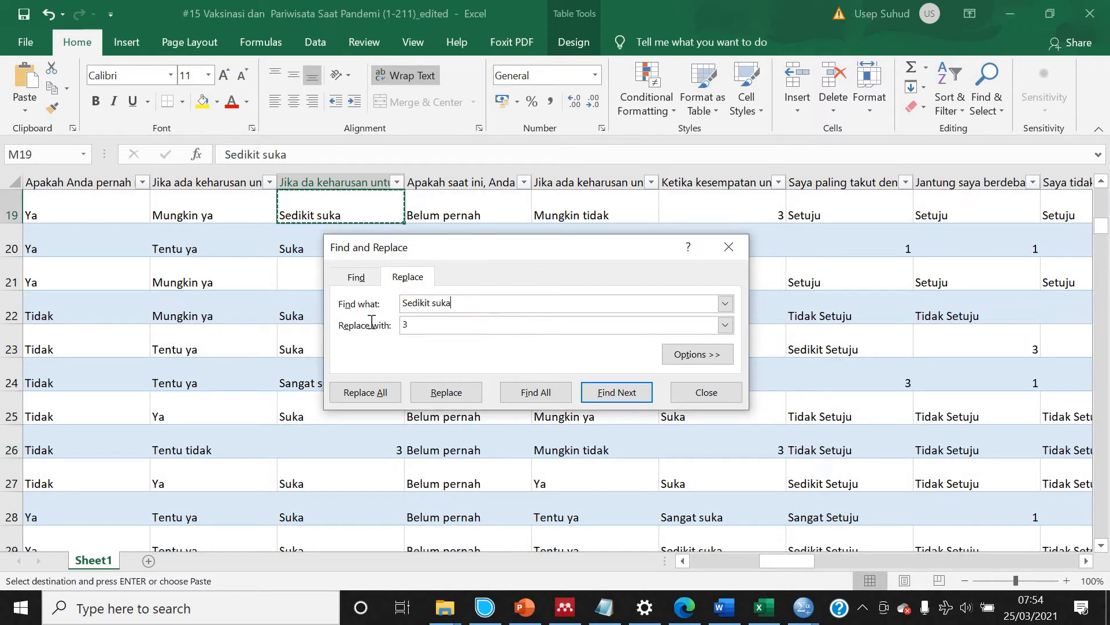
key("Tab")
type("4")
left_click(380, 392)
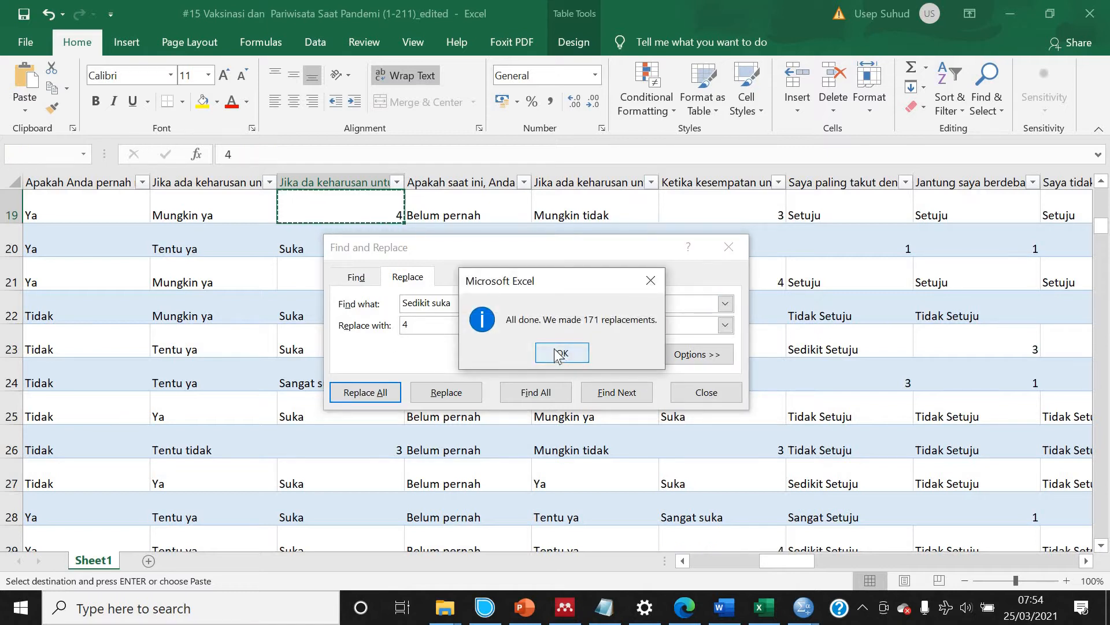
left_click(561, 354)
- Replace every "Sedikit Setuju" answer in the sheet with 4
scroll(466, 453, "down", 1)
scroll(467, 452, "down", 7)
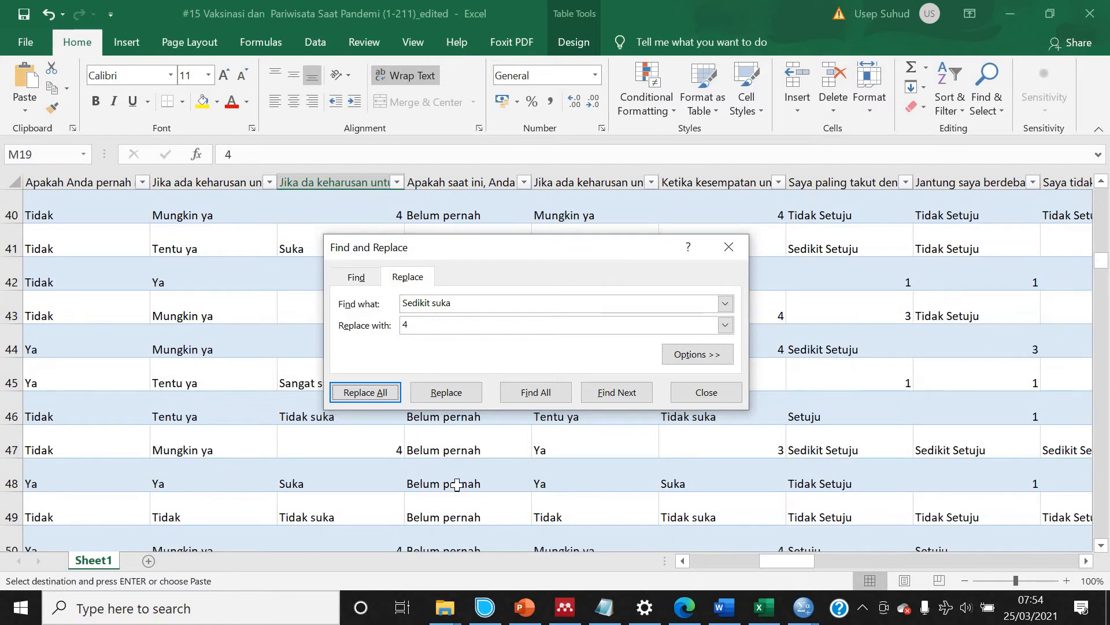
left_click(457, 485)
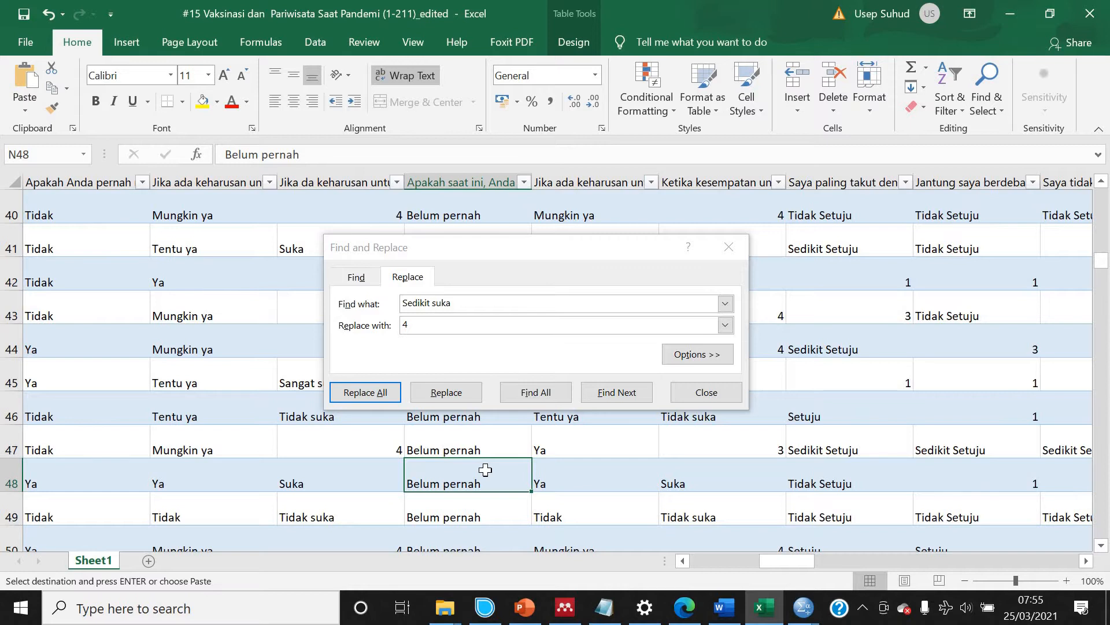
scroll(486, 469, "up", 6)
scroll(487, 467, "down", 9)
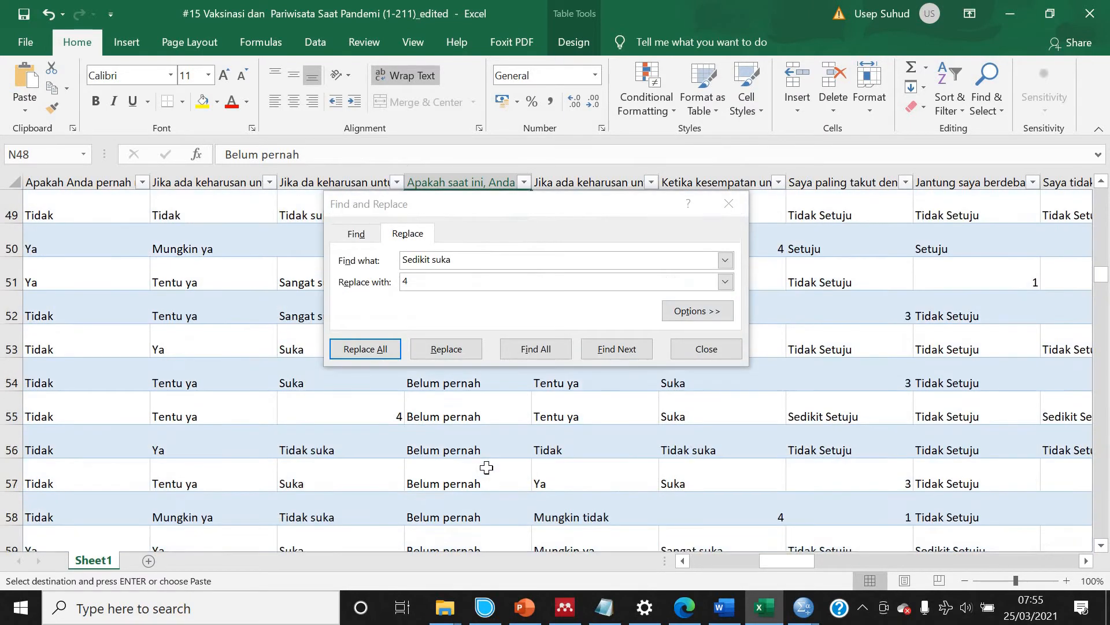
scroll(486, 467, "down", 5)
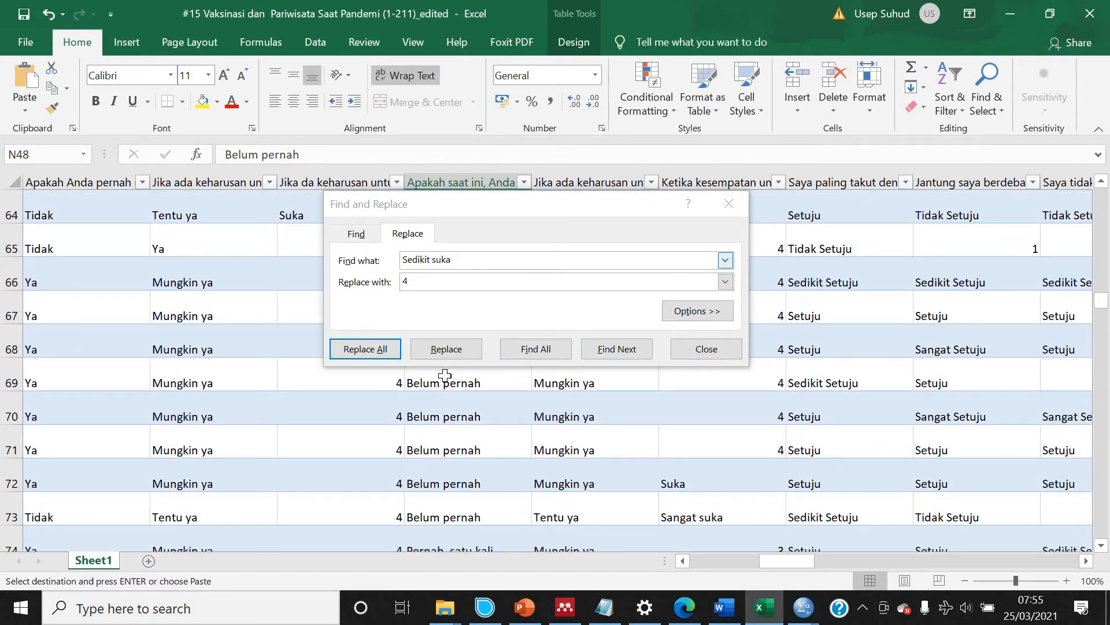
left_click(446, 405)
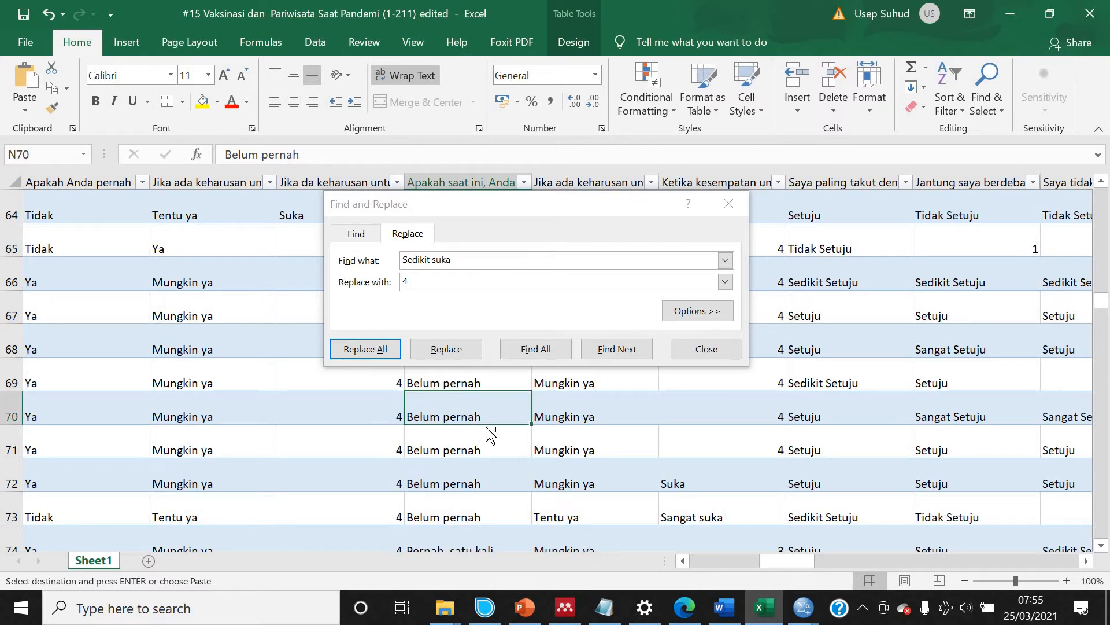
left_click(830, 518)
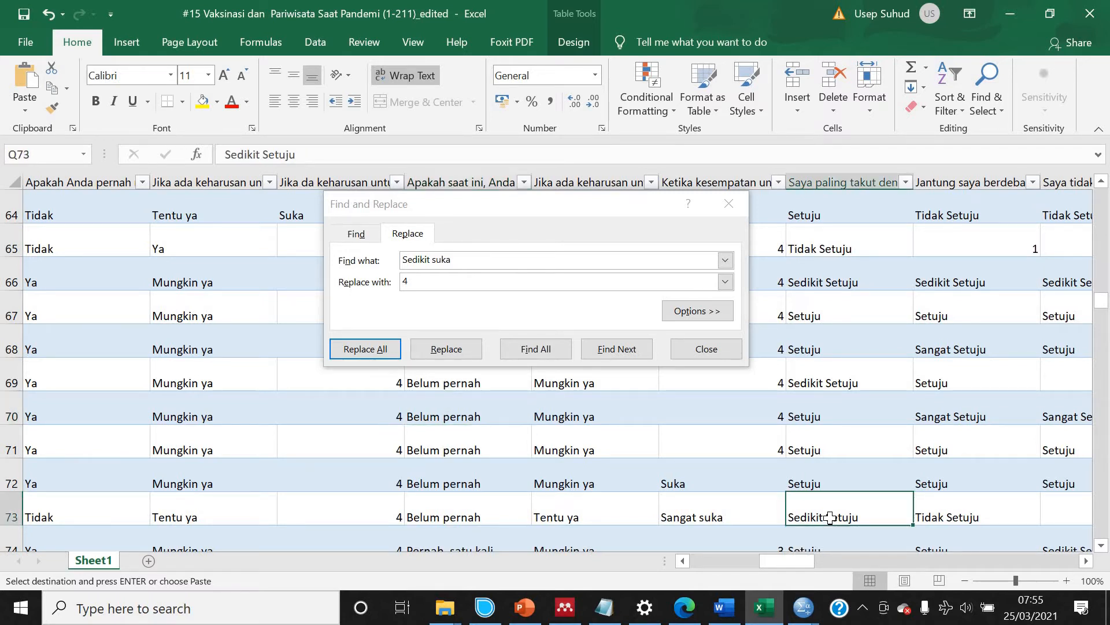
left_click(480, 269)
type("Sedikit Setuju")
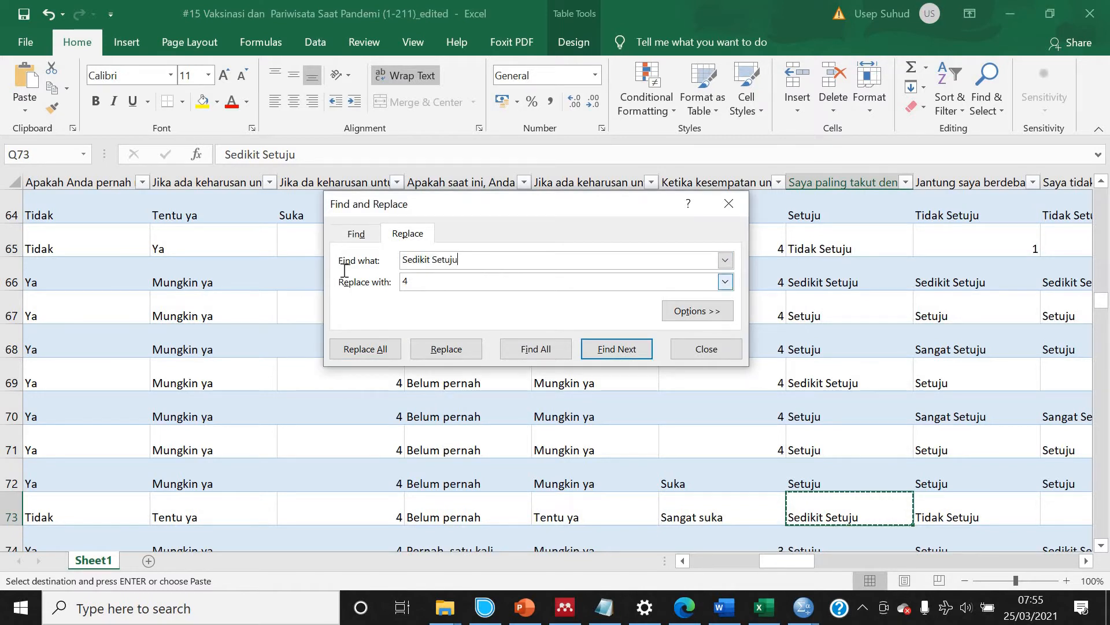
key("Tab")
left_click(366, 354)
key("Return")
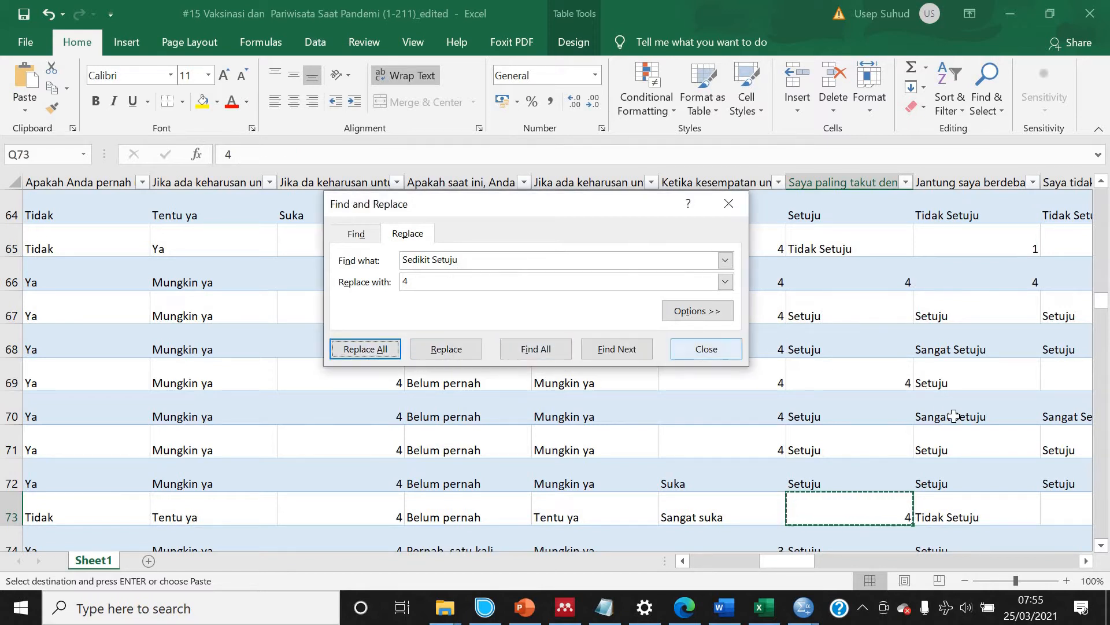
- Replace every "Sangat Setuju" answer in the sheet with 6
left_click(953, 415)
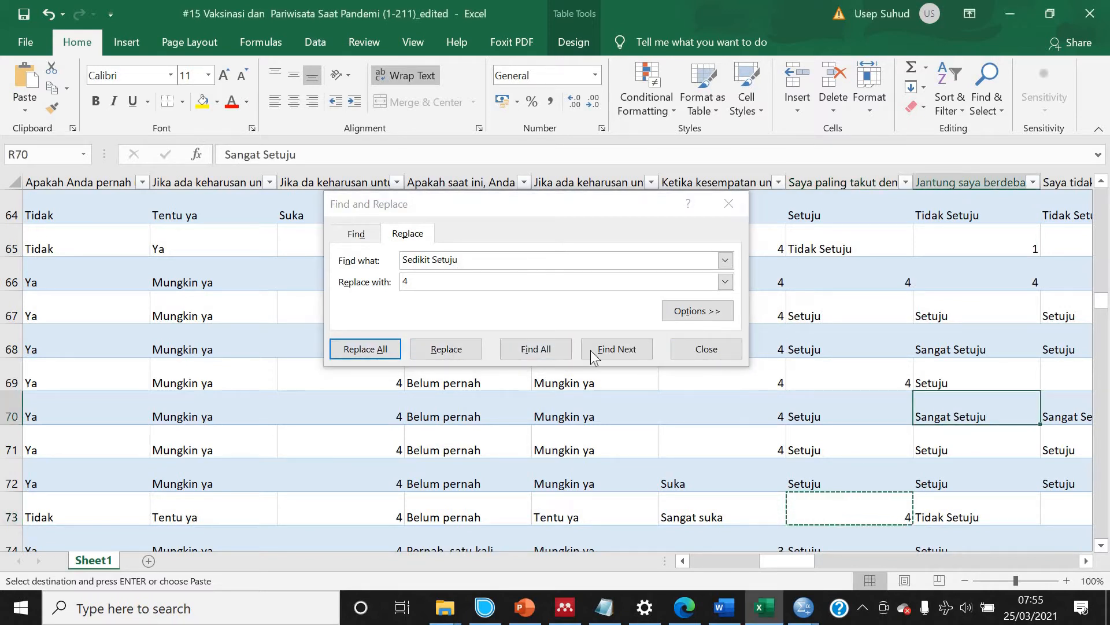
left_click(385, 260)
type("Sangat Setuju")
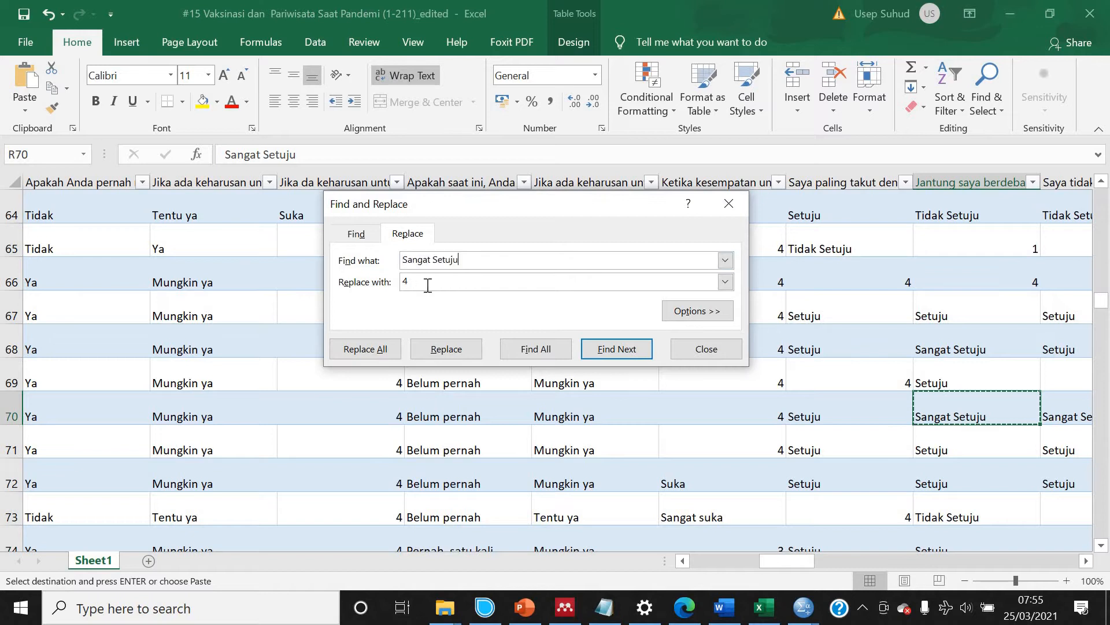
left_click(370, 281)
type("6")
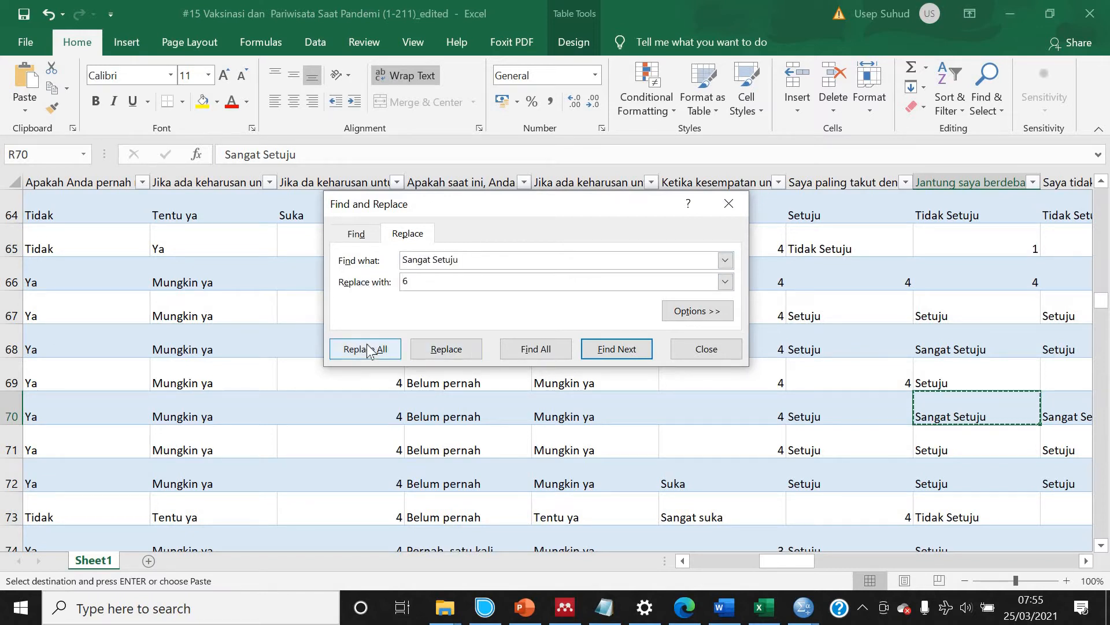
left_click(366, 349)
left_click(561, 352)
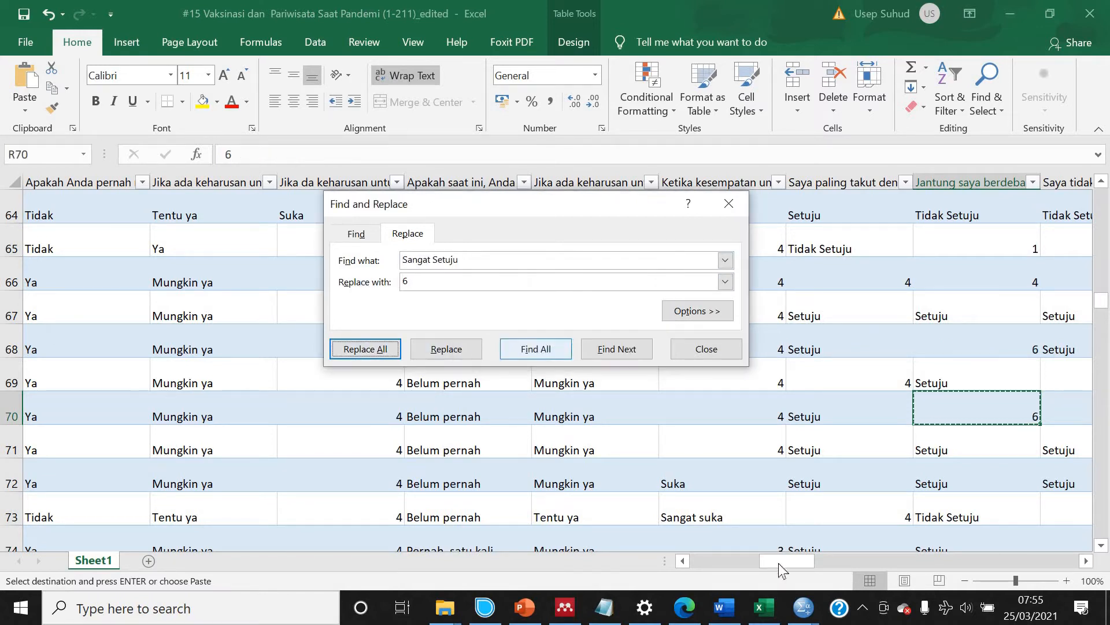
- Replace every remaining "Tidak Setuju" answer in the sheet with 2
left_click_drag(831, 559, 917, 558)
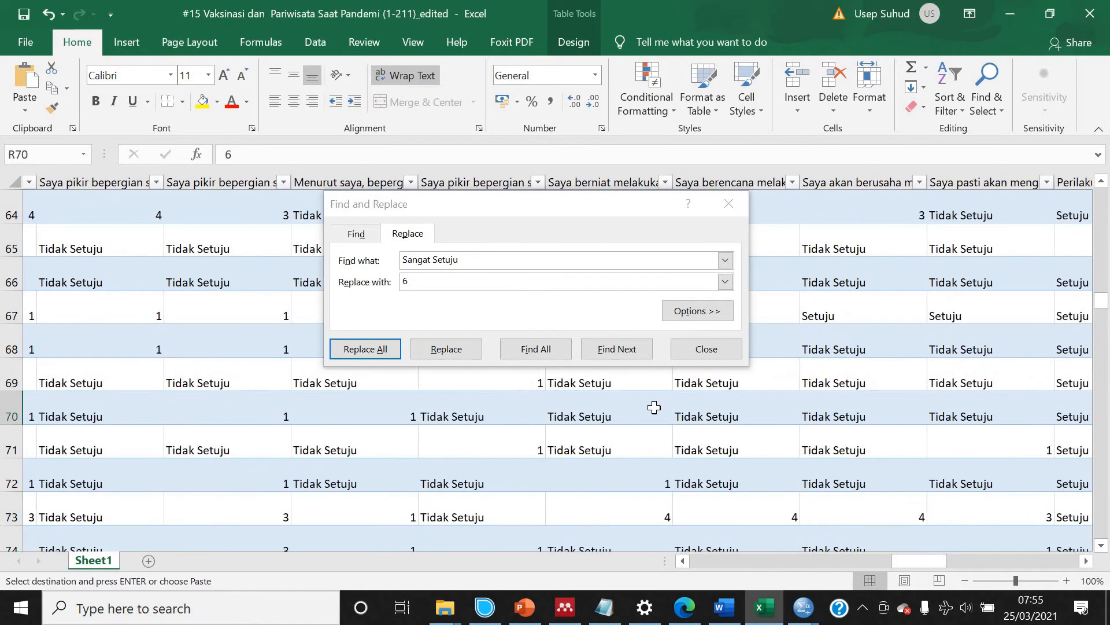
left_click(607, 410)
key("ctrl+c")
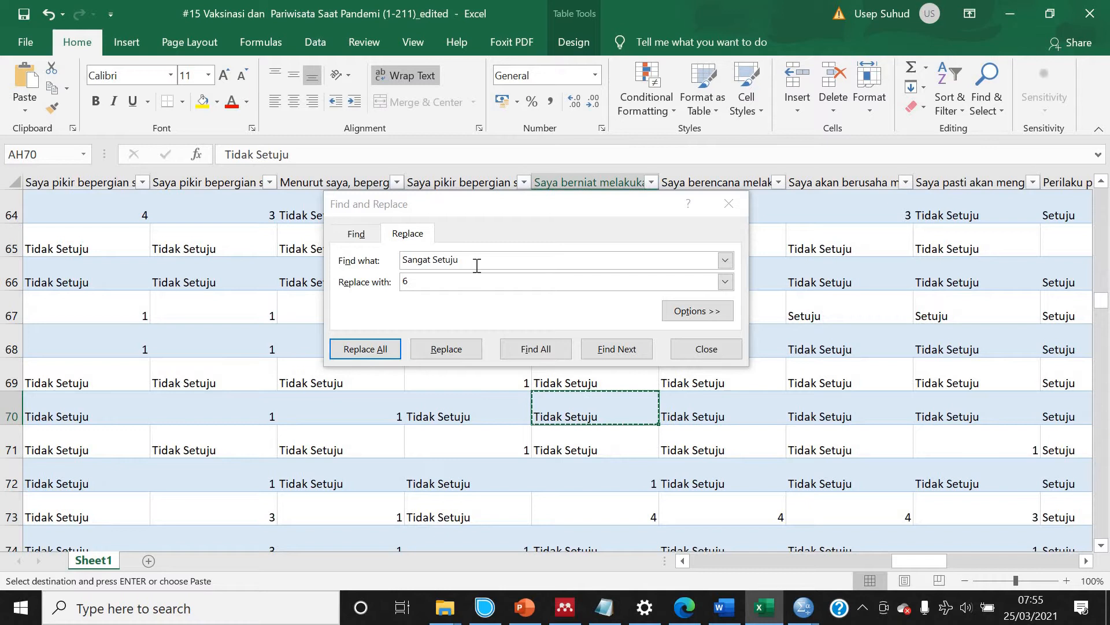
left_click(352, 260)
key("ctrl+v")
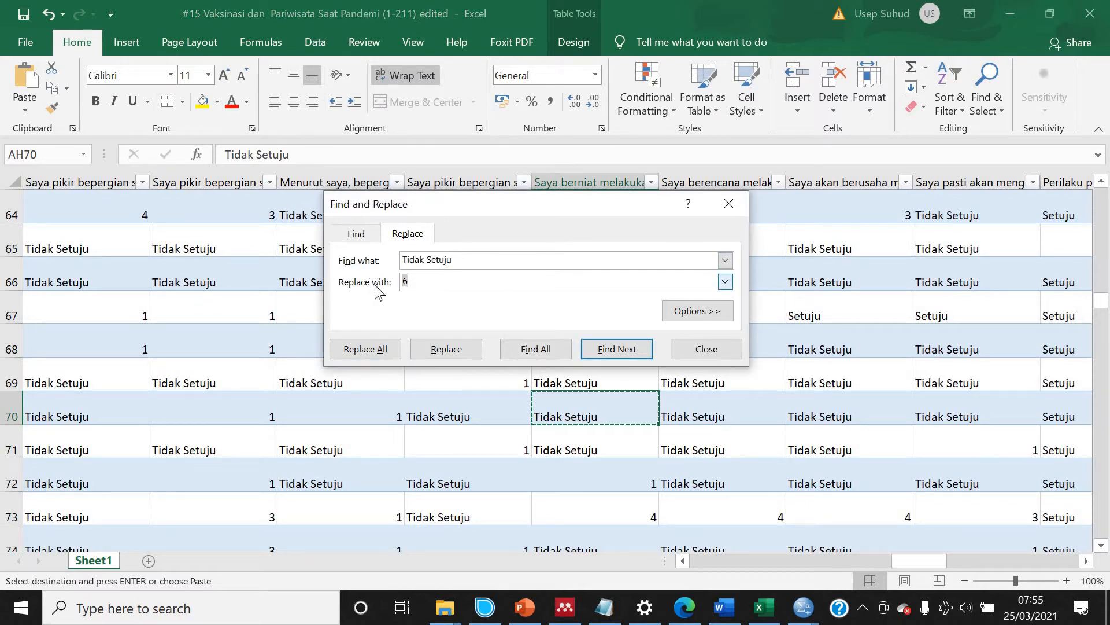
key("Tab")
type("2")
left_click(374, 349)
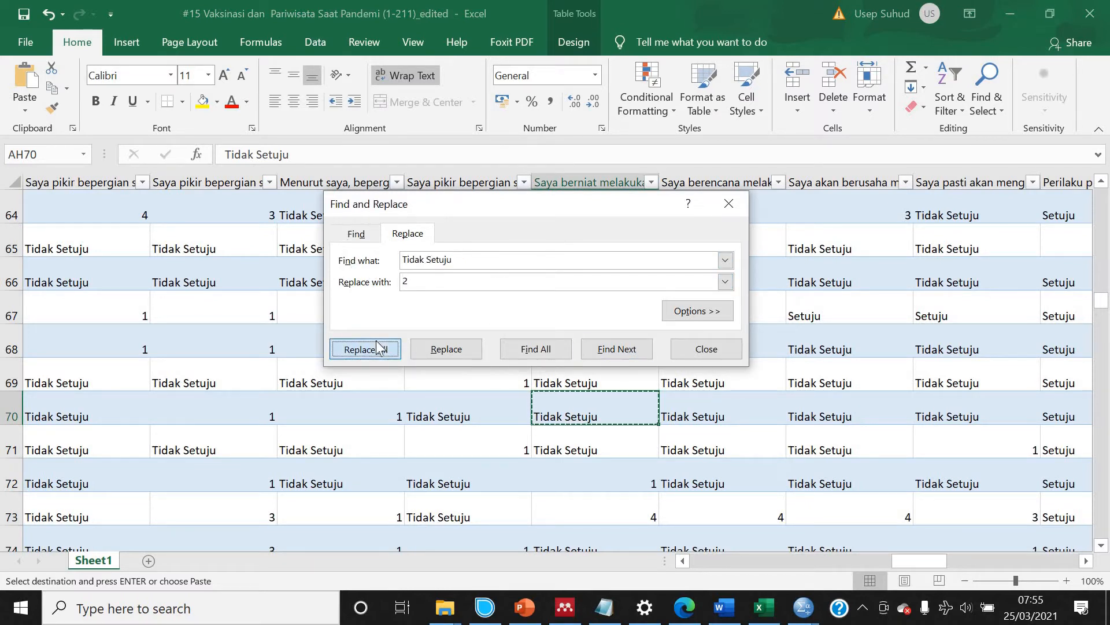
left_click(558, 353)
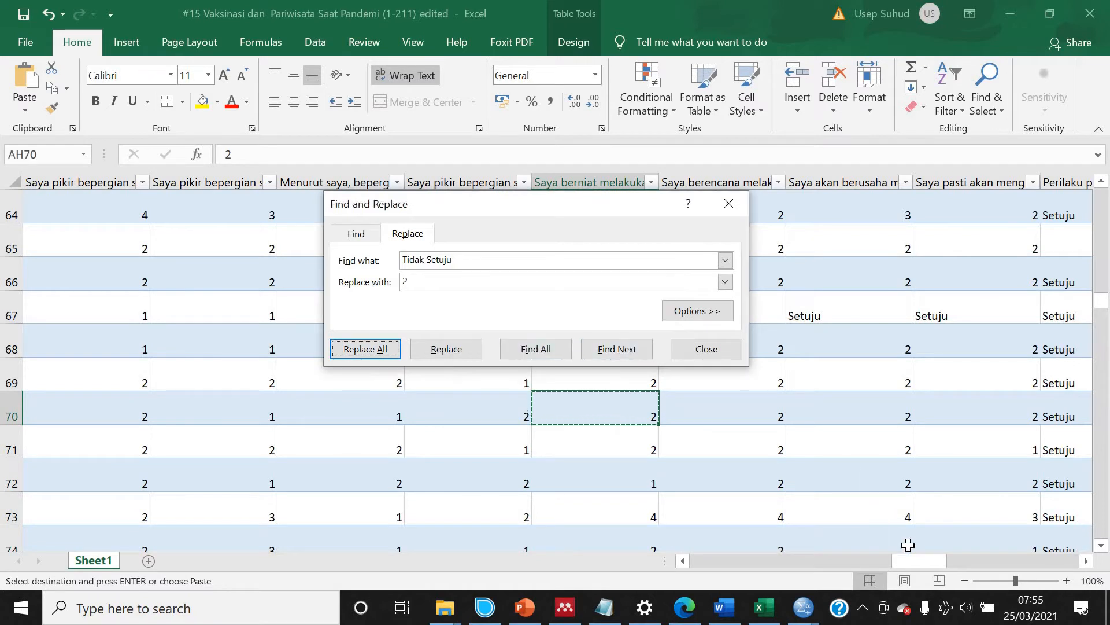
left_click_drag(925, 562, 179, 216)
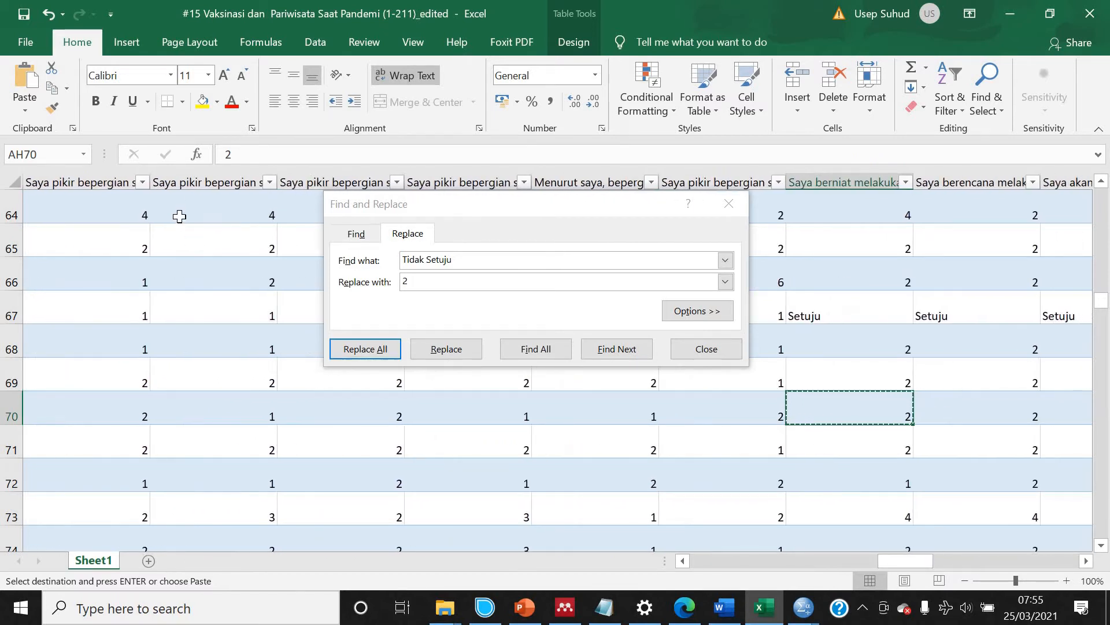
left_click(183, 181)
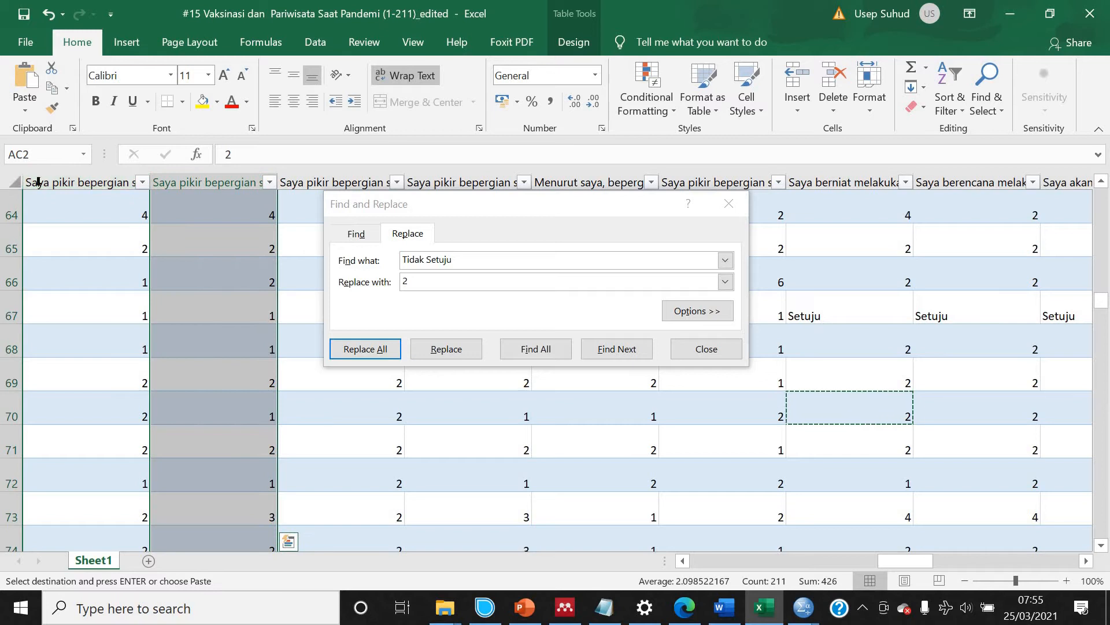
left_click(16, 182)
scroll(242, 330, "up", 3)
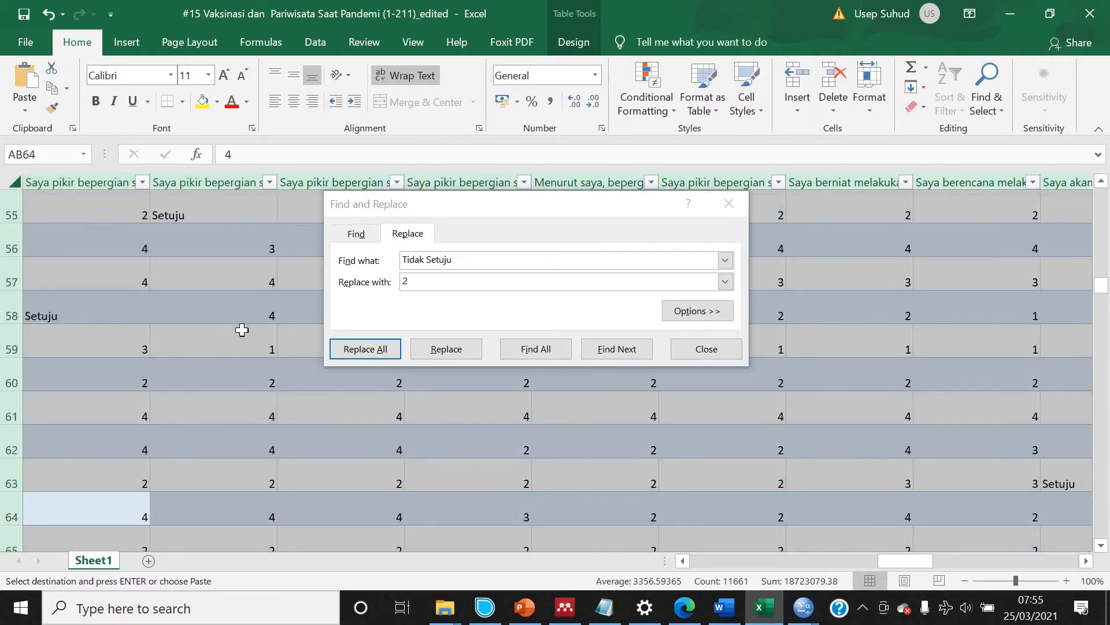
scroll(242, 330, "down", 3)
scroll(241, 329, "up", 3)
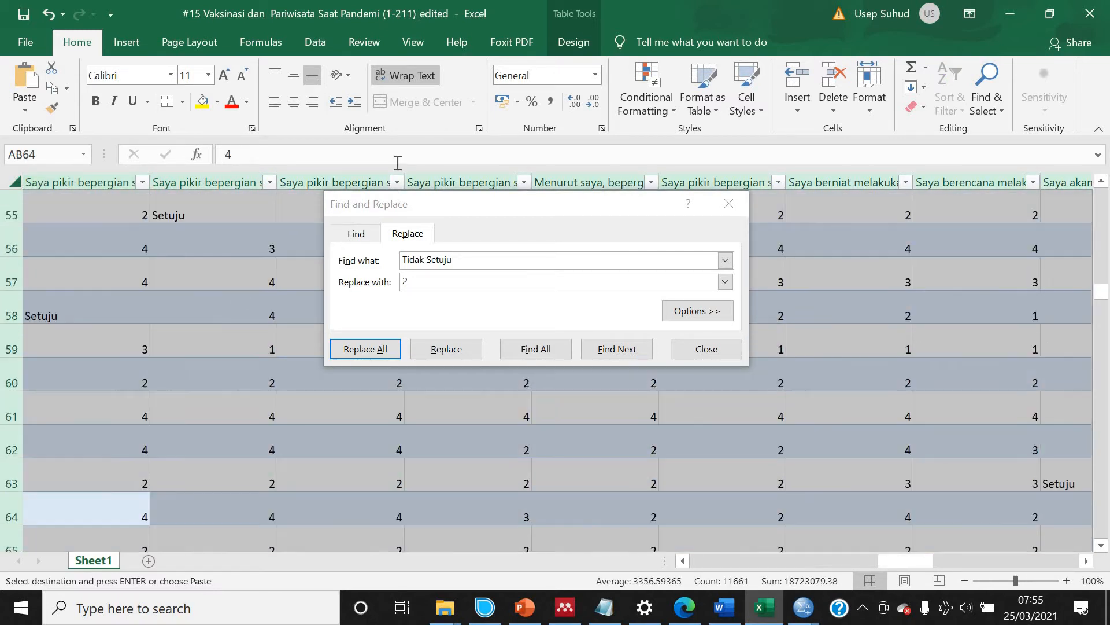
left_click(407, 71)
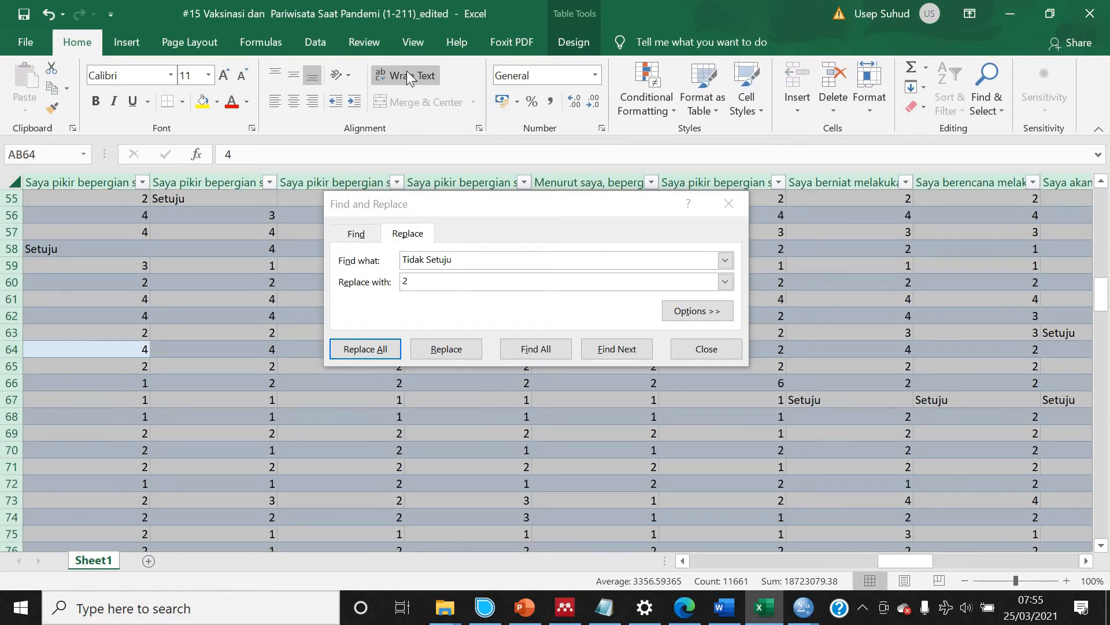
left_click(407, 72)
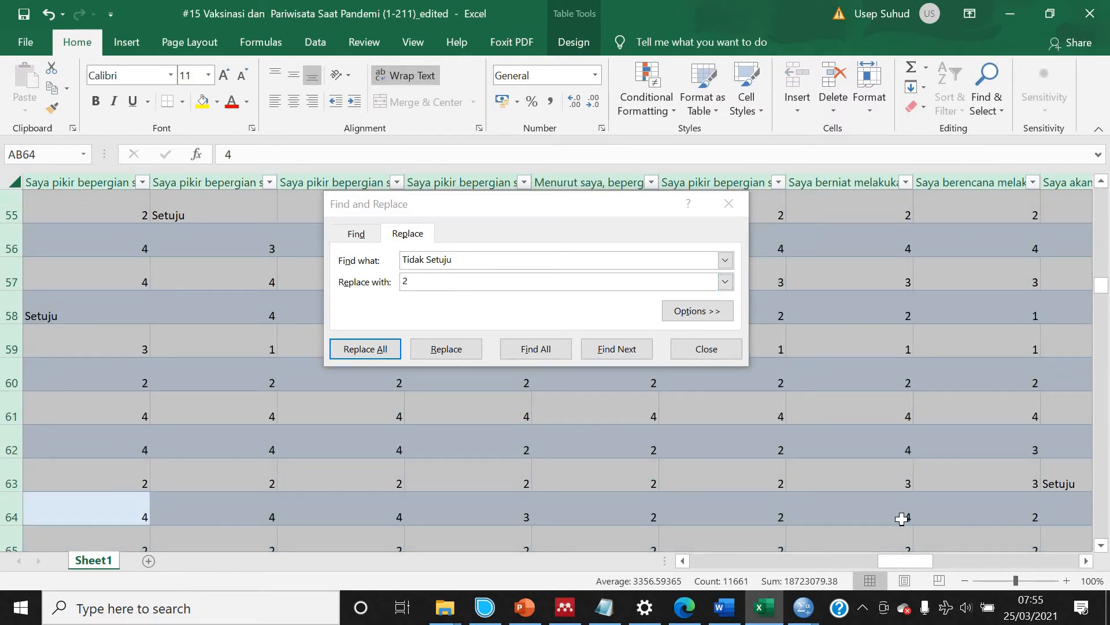
- Replace every remaining "Setuju" answer in the sheet with 6
left_click(216, 217)
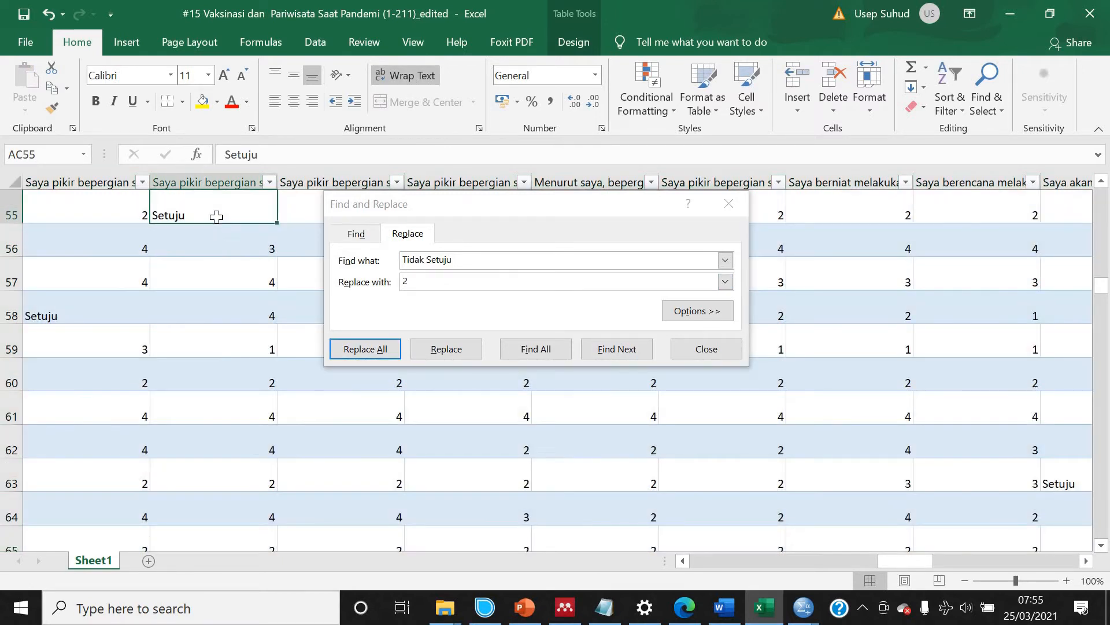
key("ctrl+c")
key("ctrl+h")
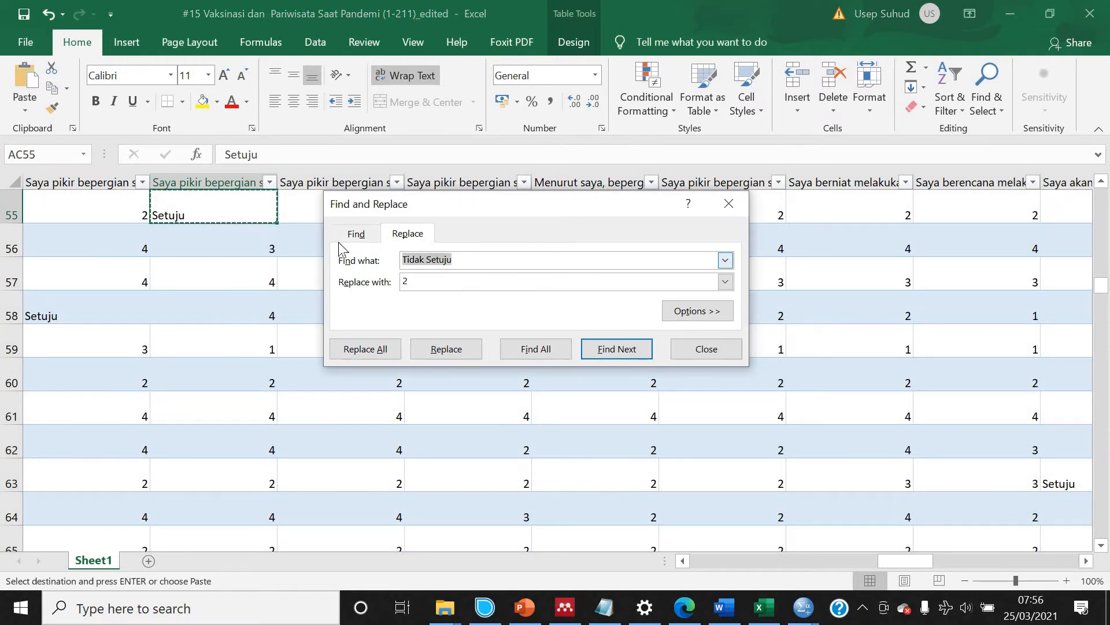
key("ctrl+v")
key("Tab")
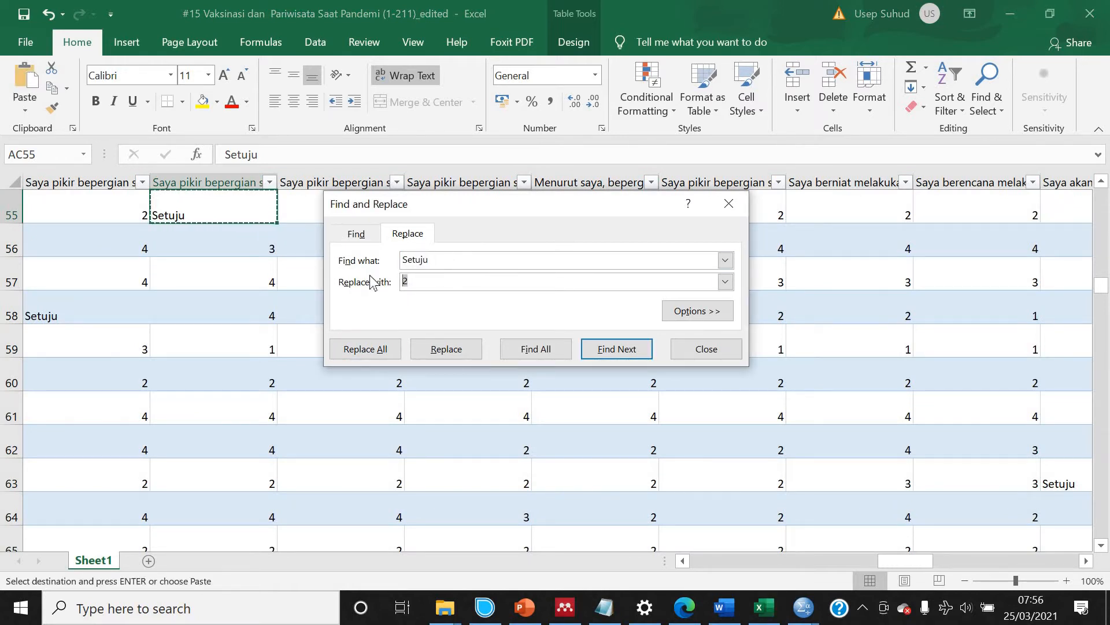
type("6")
left_click_drag(893, 560, 940, 561)
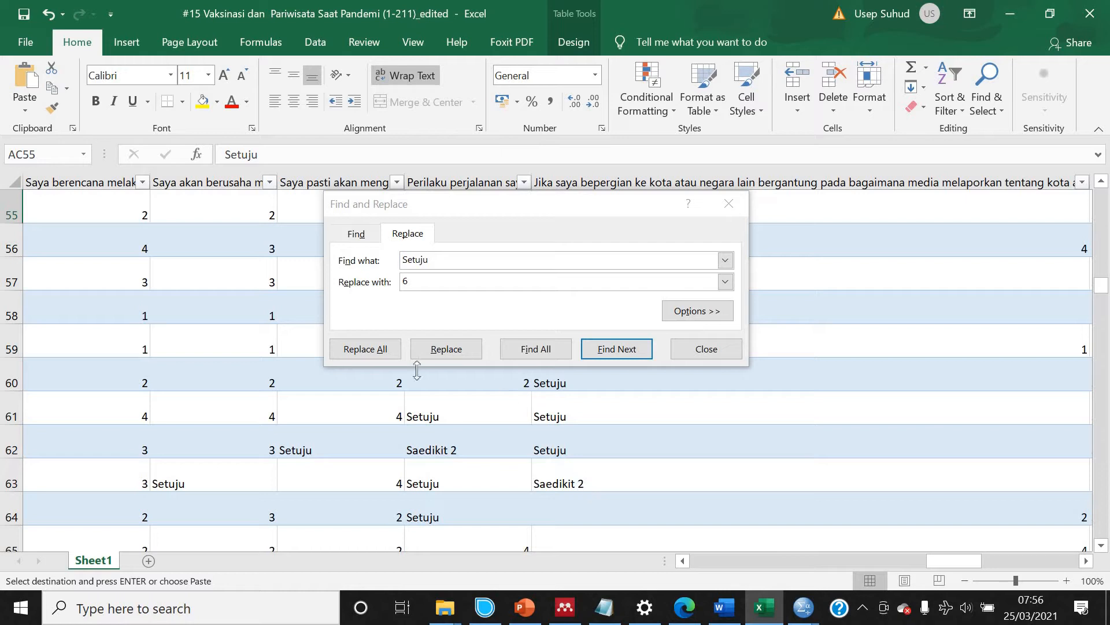
left_click(370, 350)
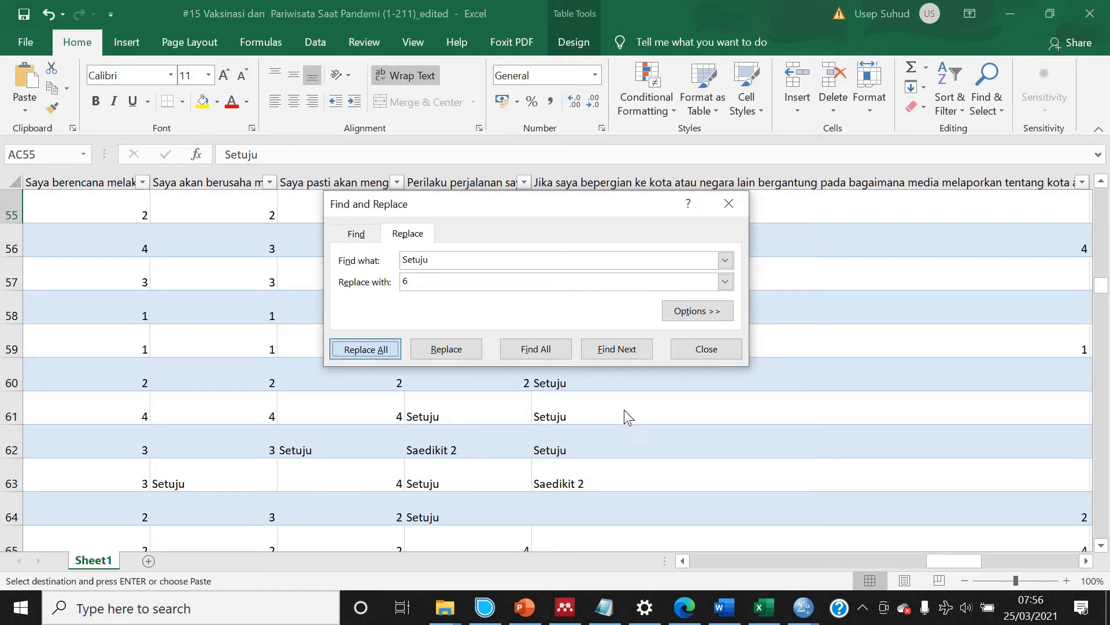
left_click(562, 353)
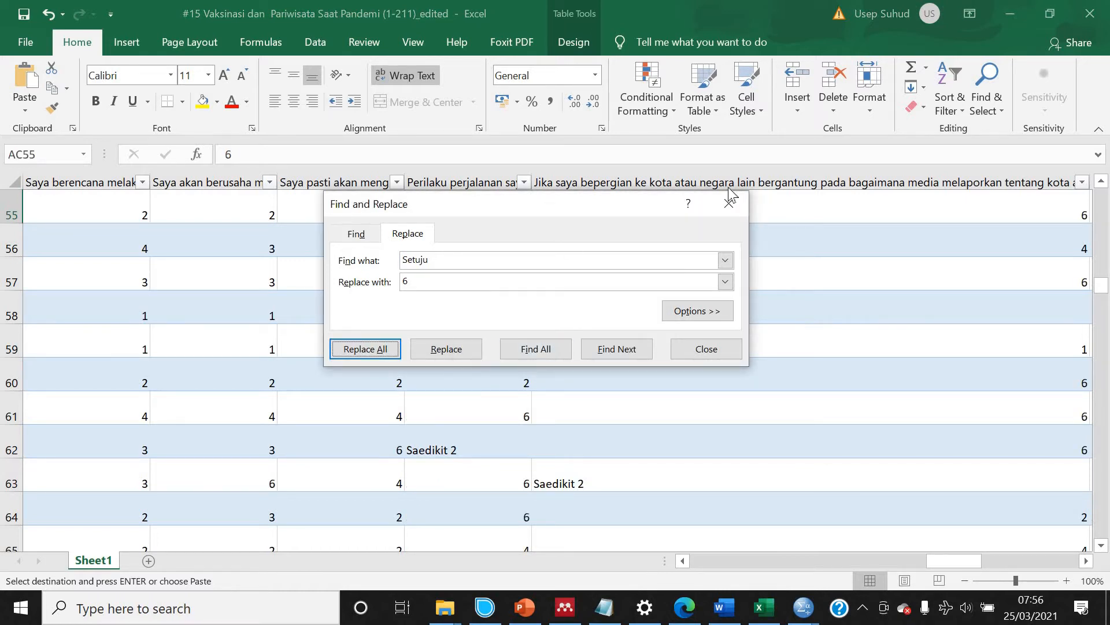
- Replace every "Saedikit 2" entry in the sheet with 3
left_click_drag(550, 205, 751, 229)
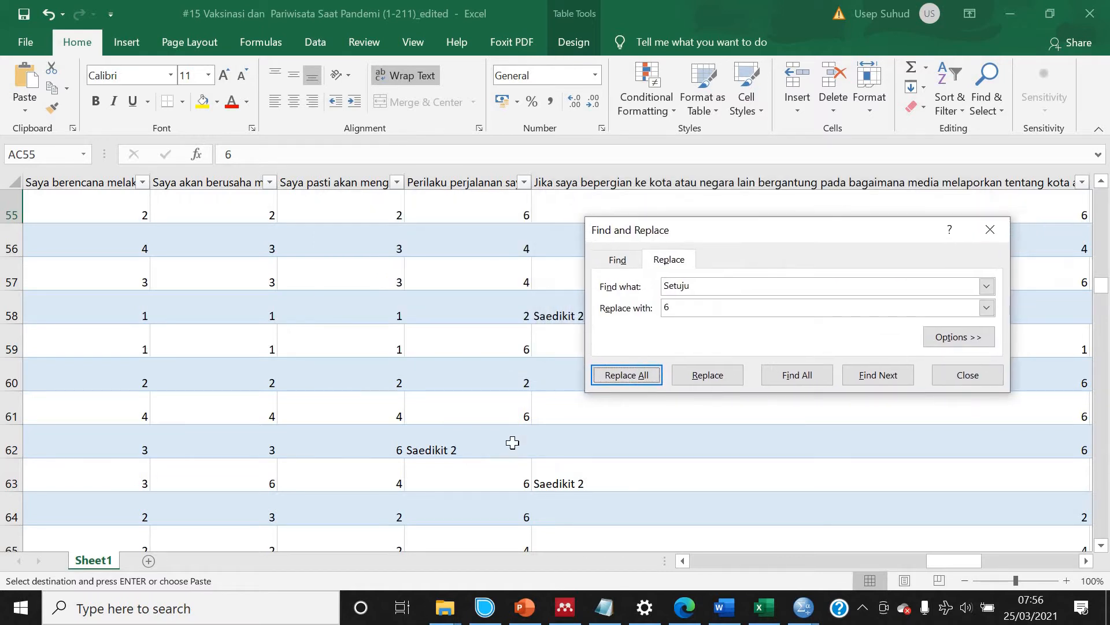
left_click(470, 457)
left_click(630, 287)
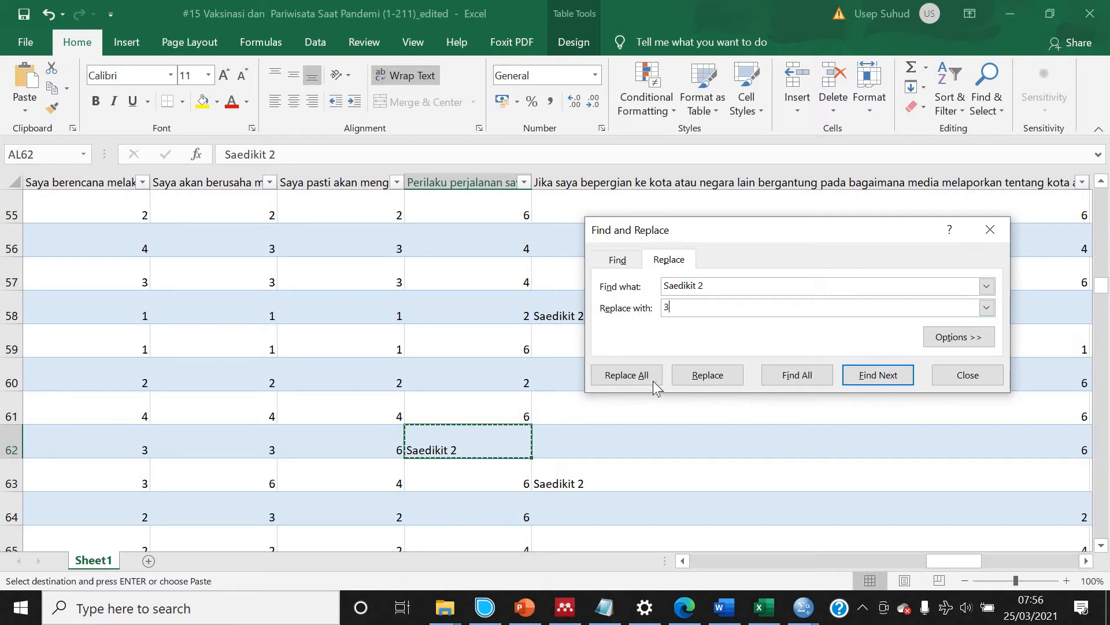
left_click(621, 376)
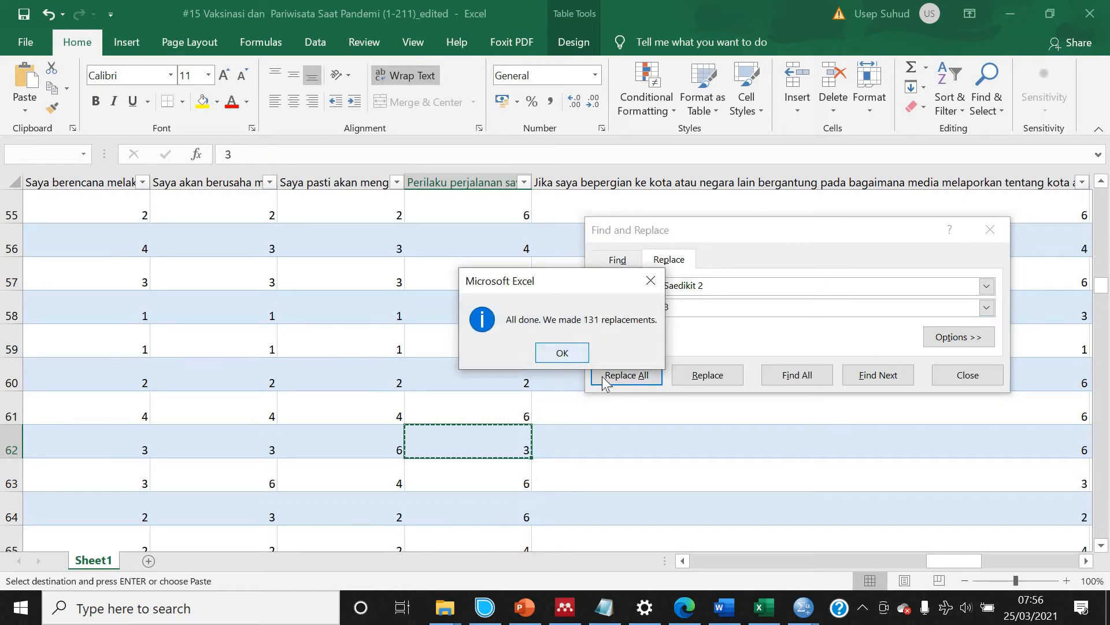
key("Return")
- Replace every "Sangat suka" answer in the "Ketika kesempatan" column with 6
scroll(642, 463, "up", 9)
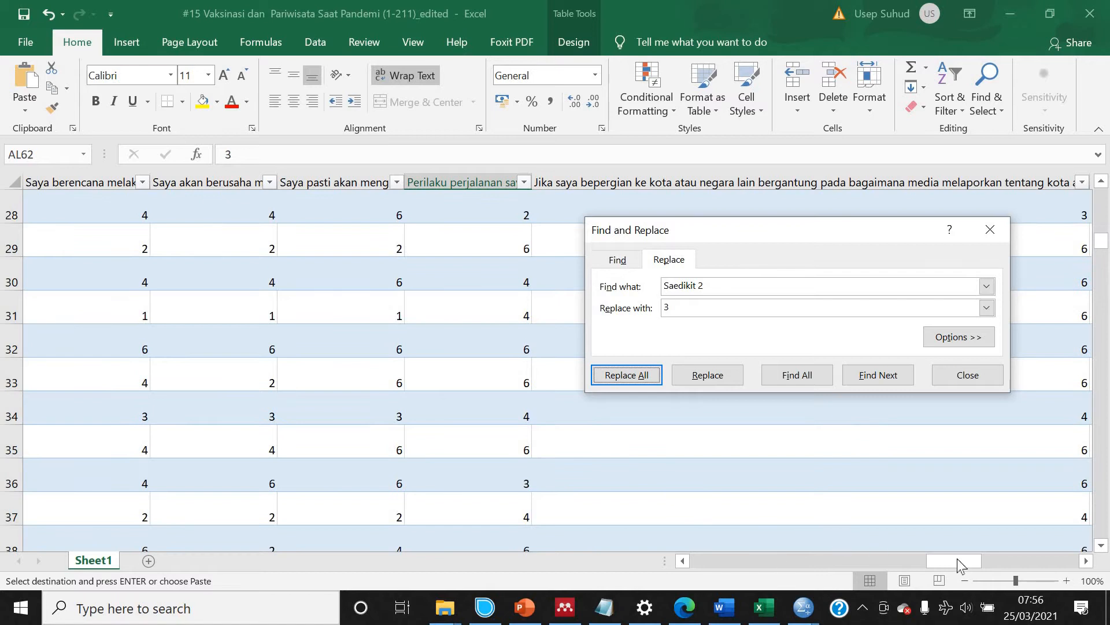
left_click_drag(957, 559, 818, 563)
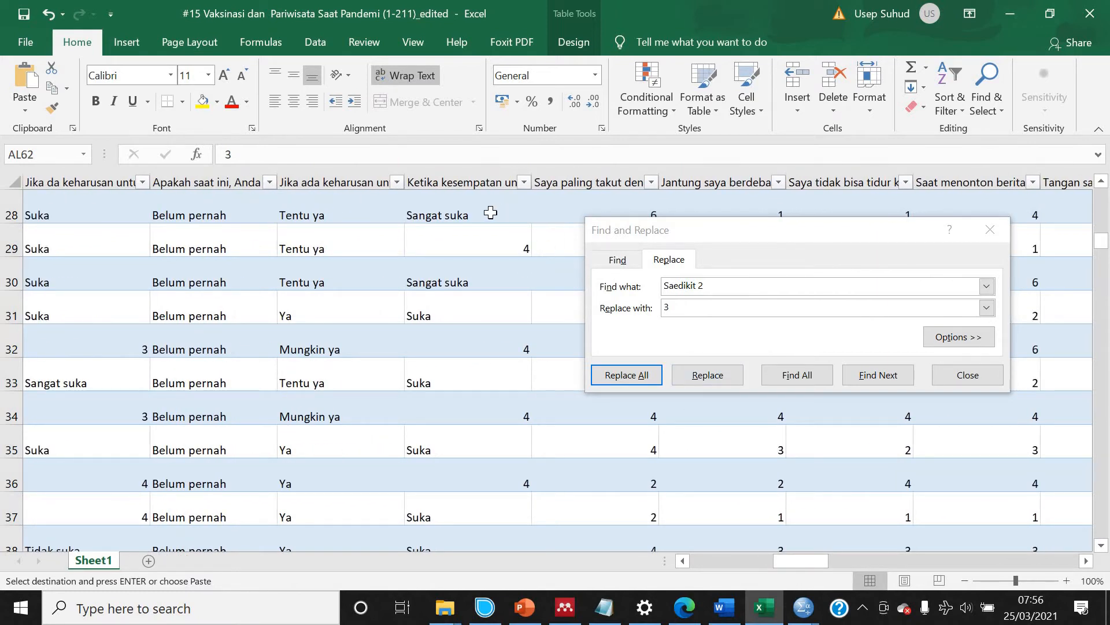
left_click(491, 213)
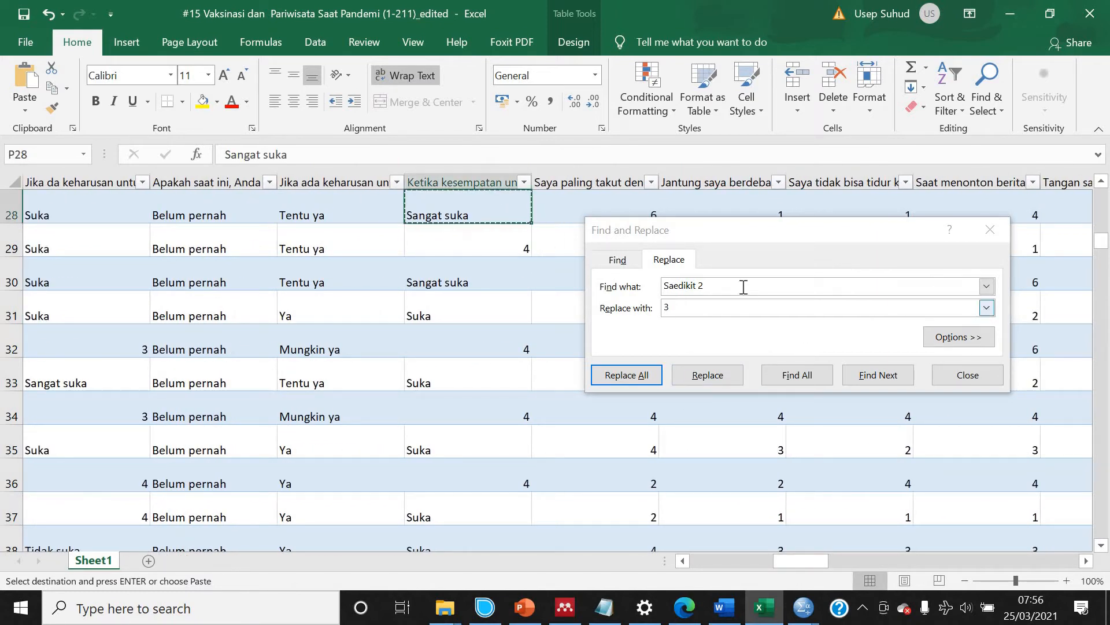
left_click(614, 284)
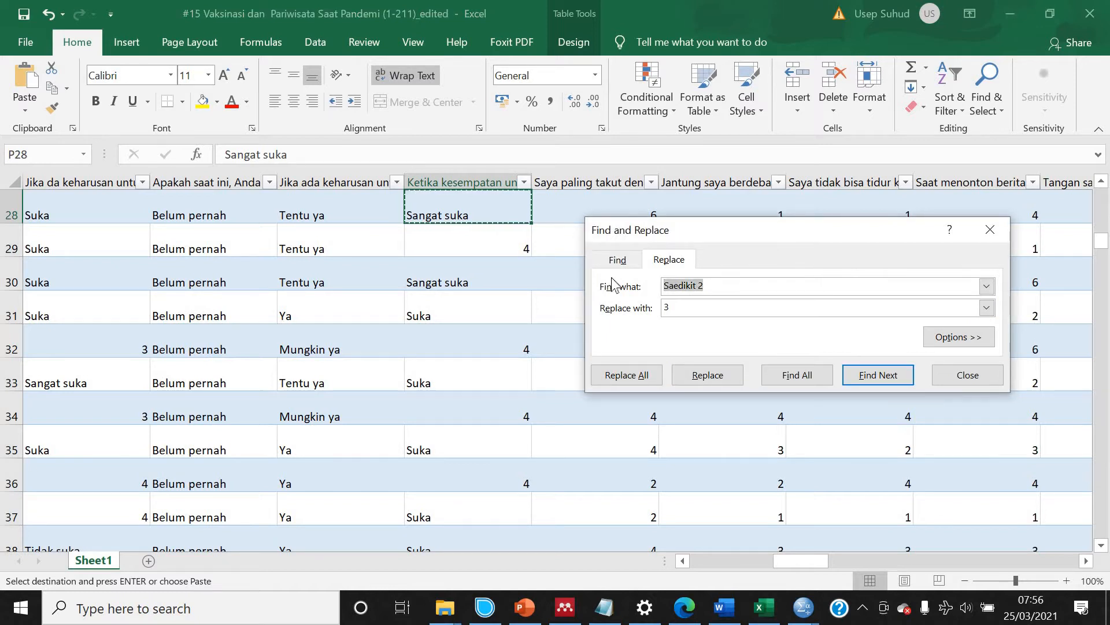
left_click(675, 305)
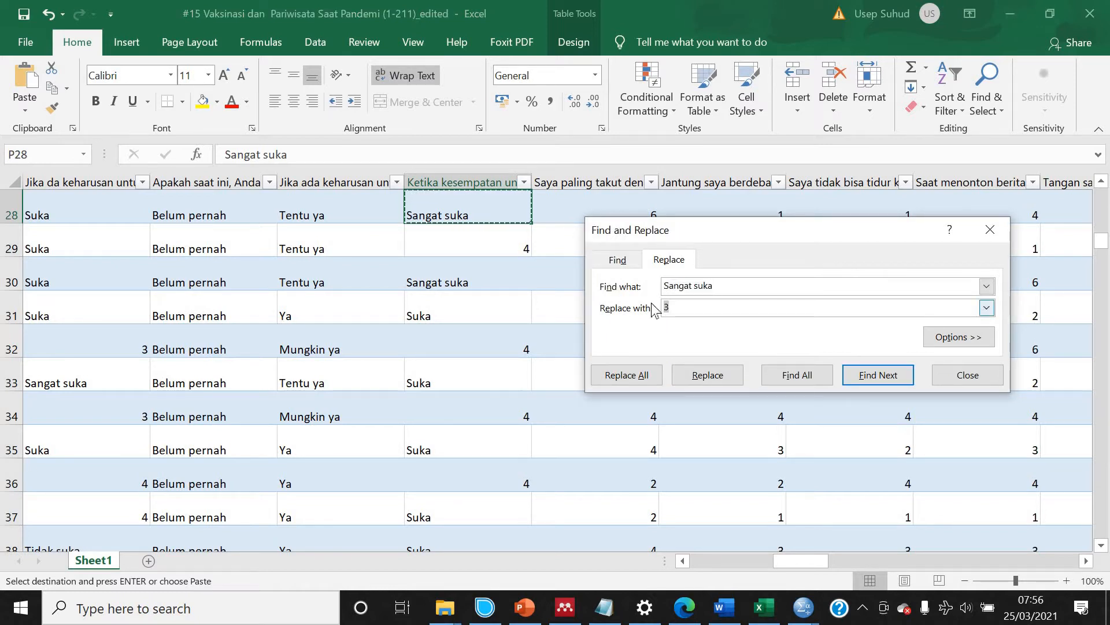
left_click(488, 182)
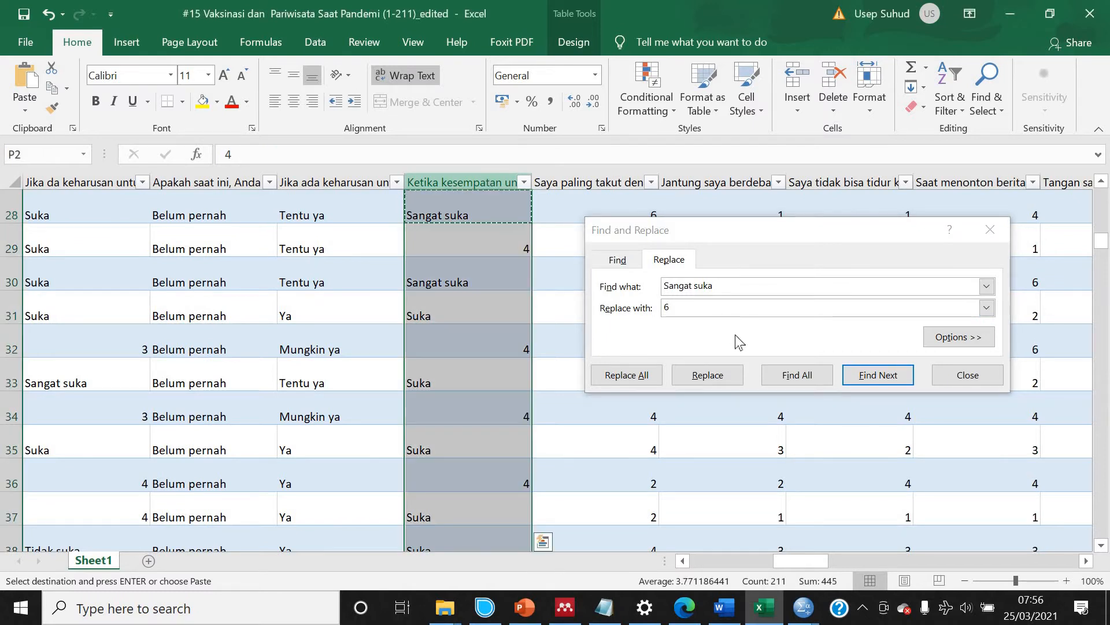
left_click(651, 375)
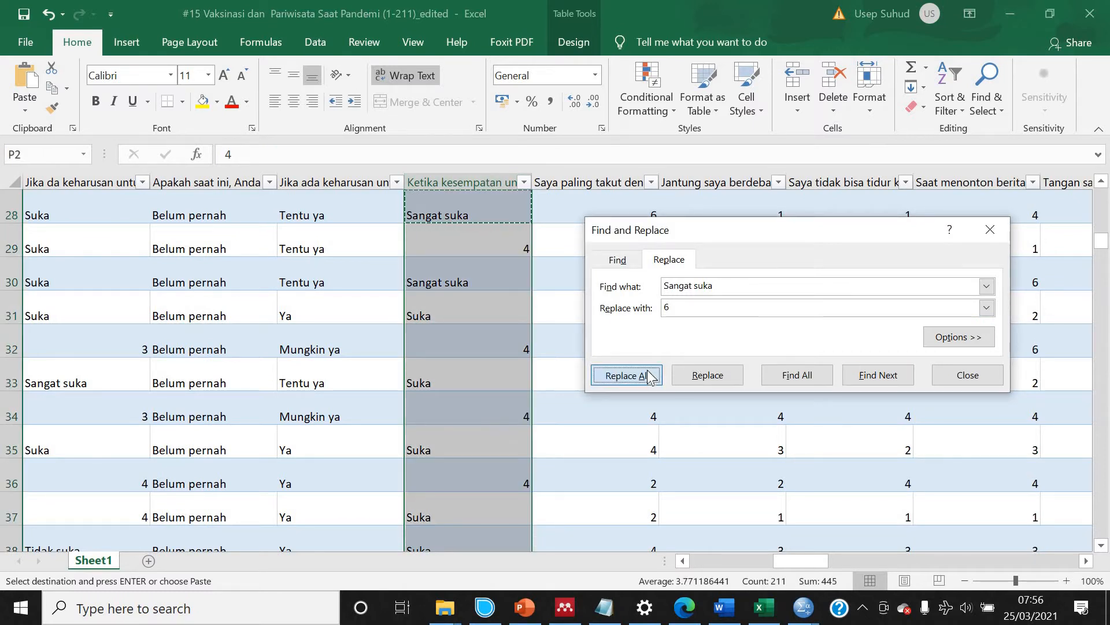
left_click(572, 353)
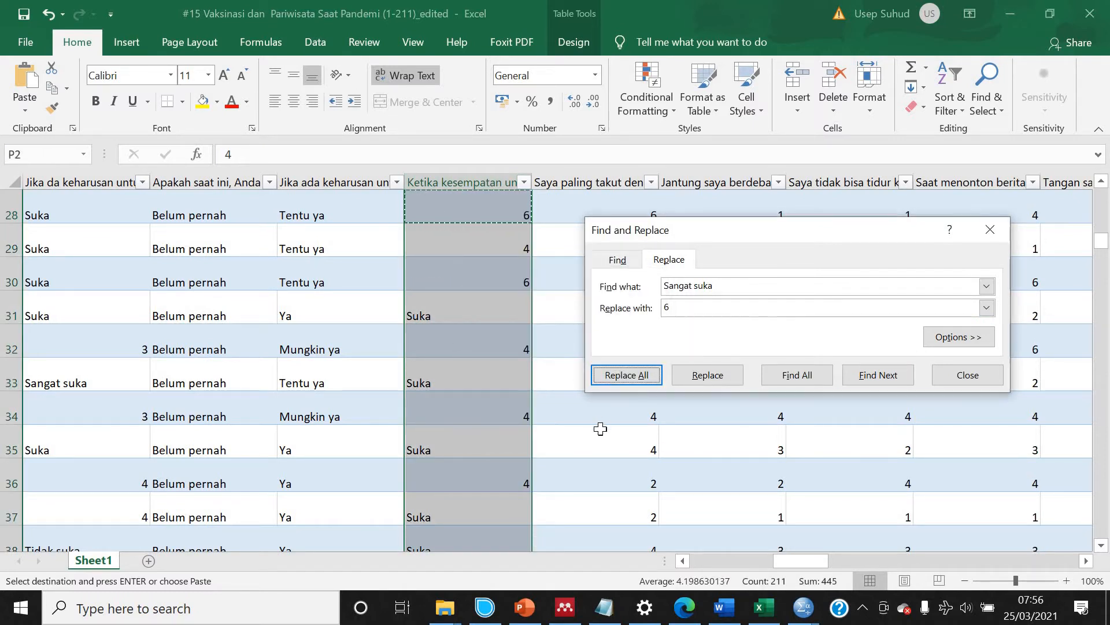
left_click(600, 431)
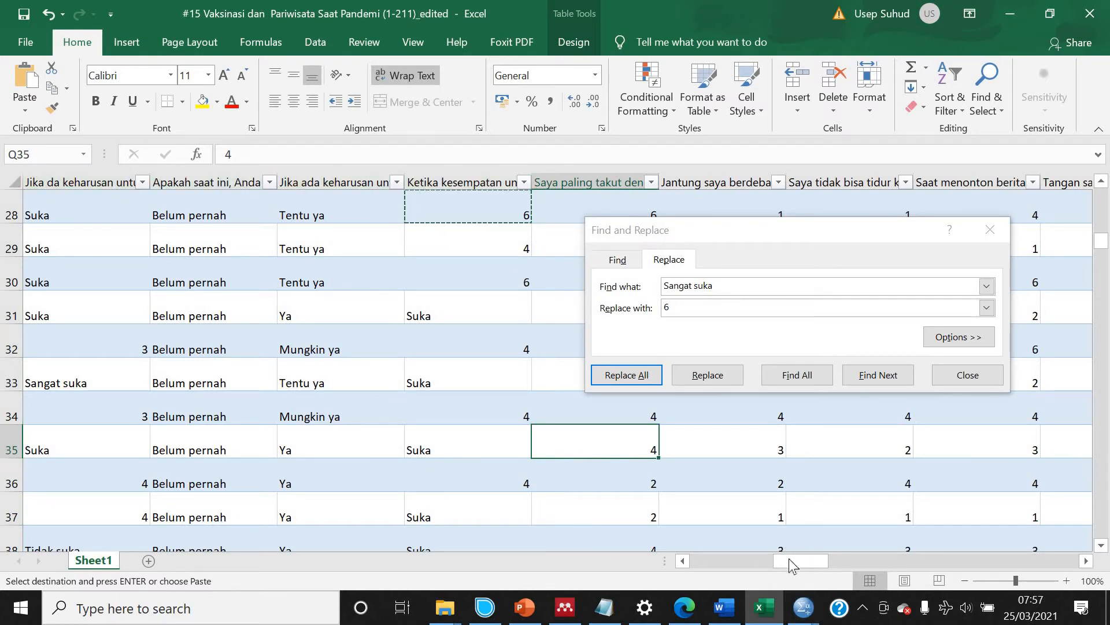
- Select the table columns from H through "Saya mematuhi" and narrow the "Saya mematuhi" column
left_click_drag(789, 558, 734, 567)
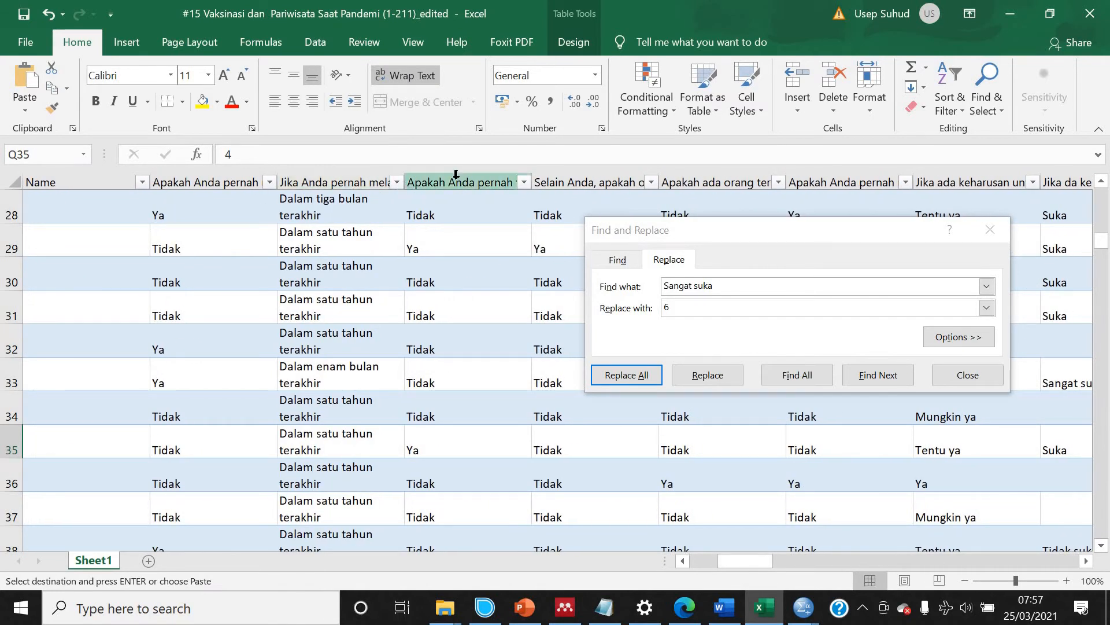
left_click_drag(786, 174, 248, 194)
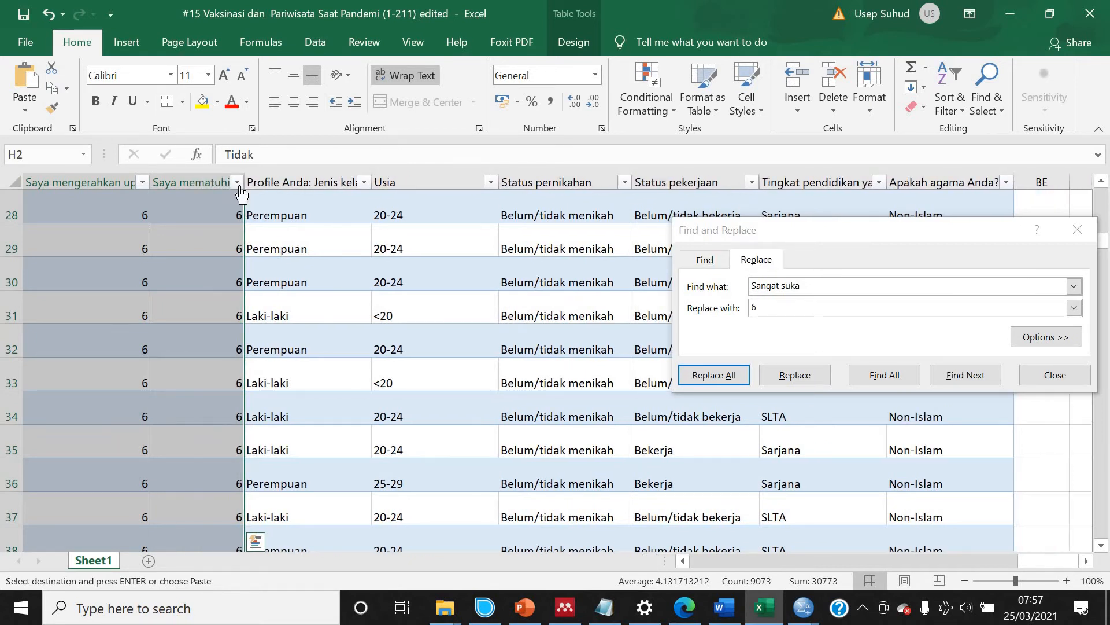
left_click(242, 178)
left_click_drag(233, 173, 234, 174)
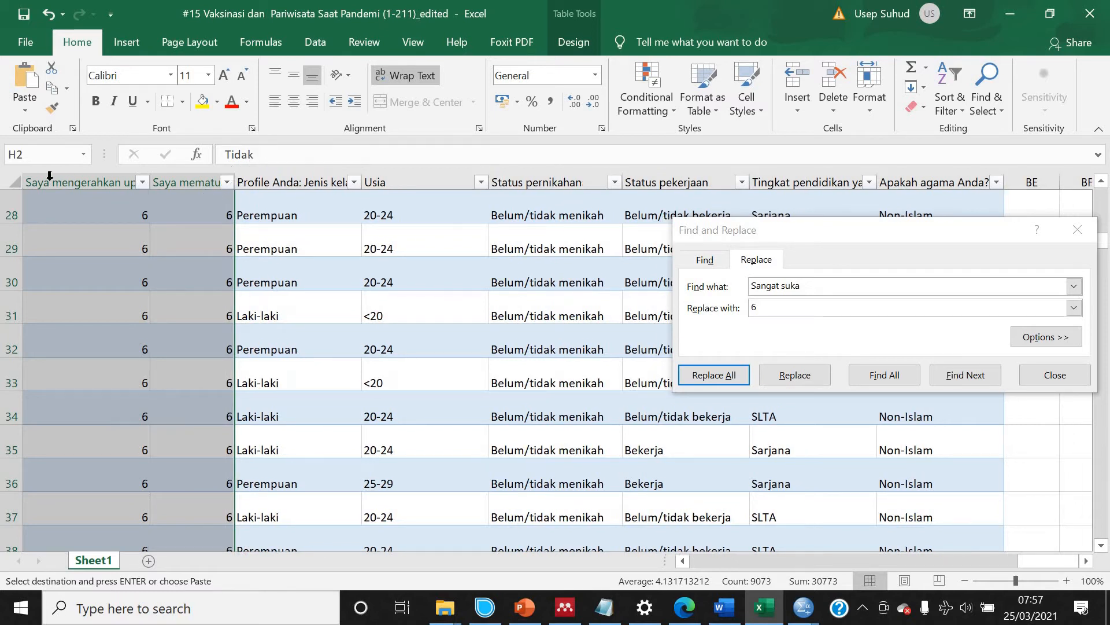
left_click(61, 350)
scroll(68, 260, "up", 6)
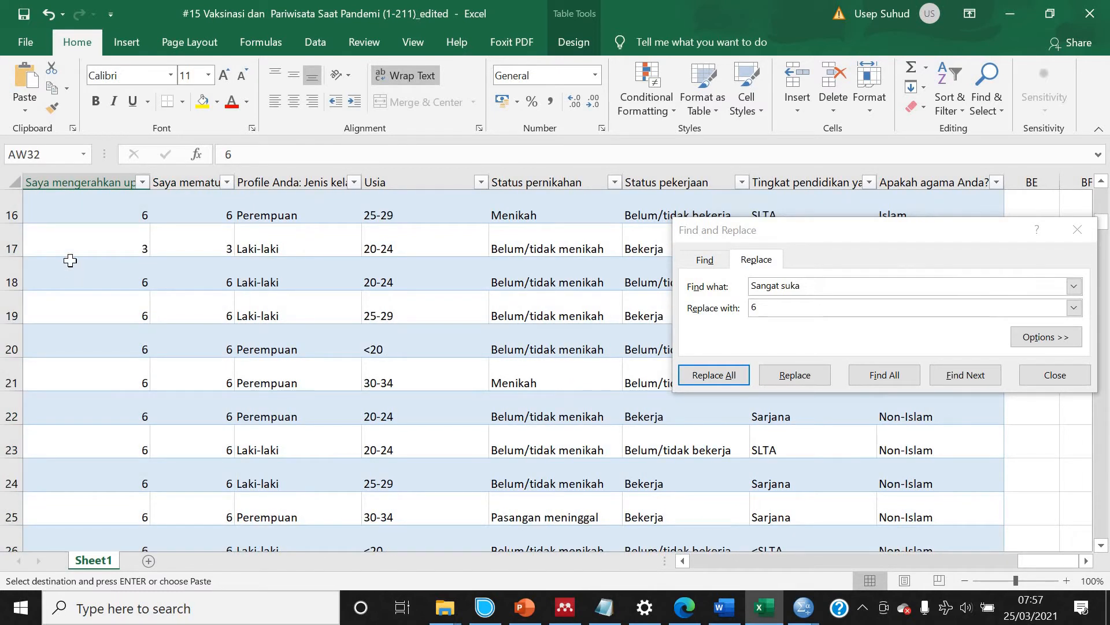
left_click(16, 184)
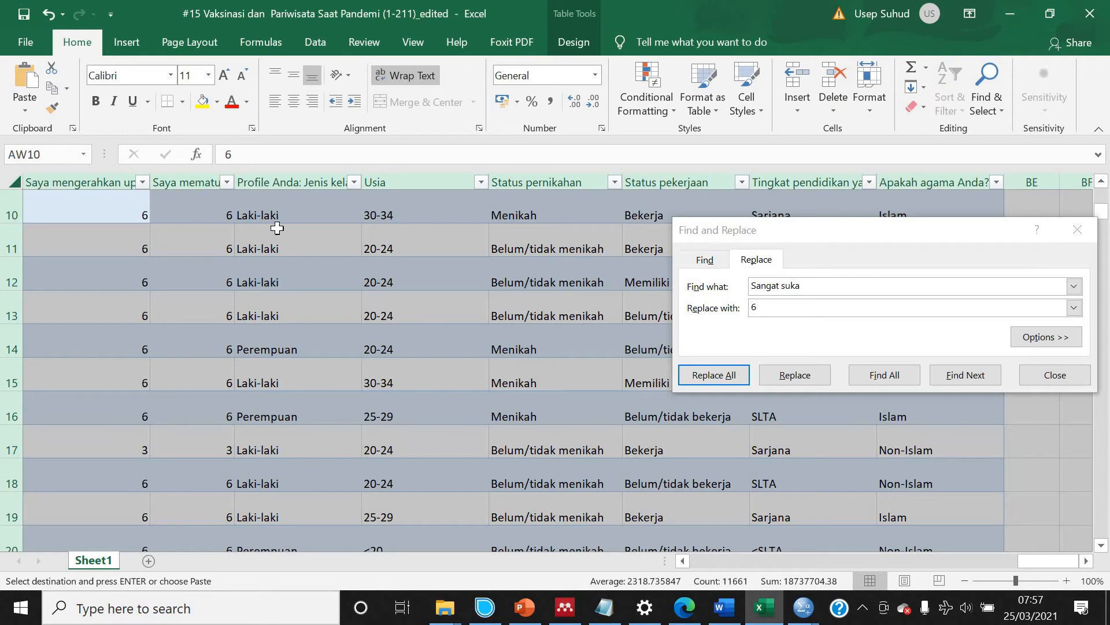
left_click(412, 77)
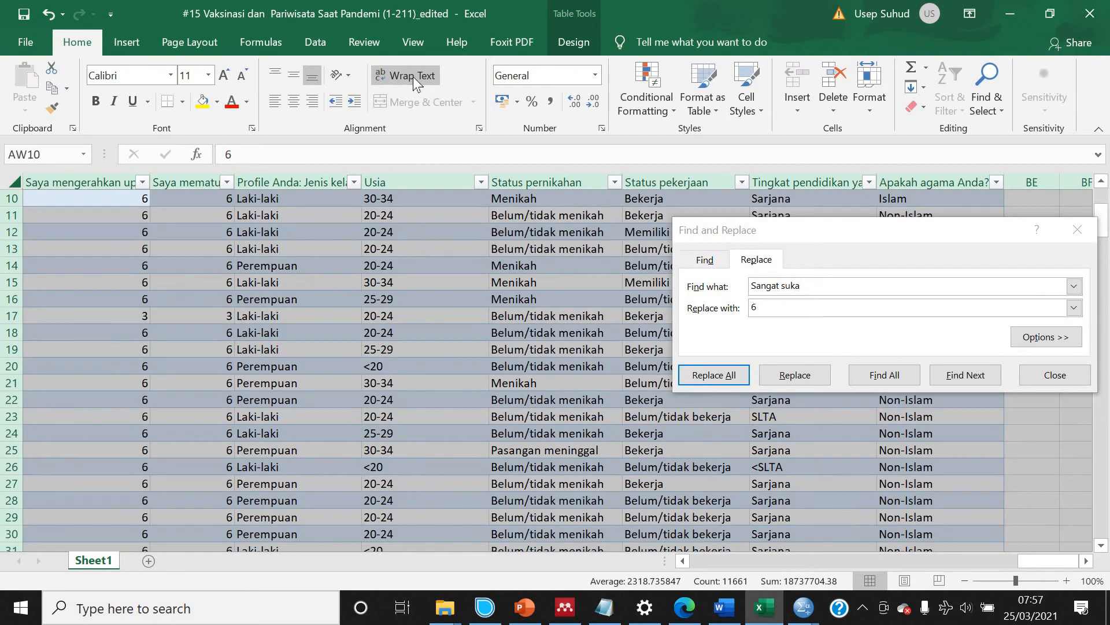
left_click(413, 76)
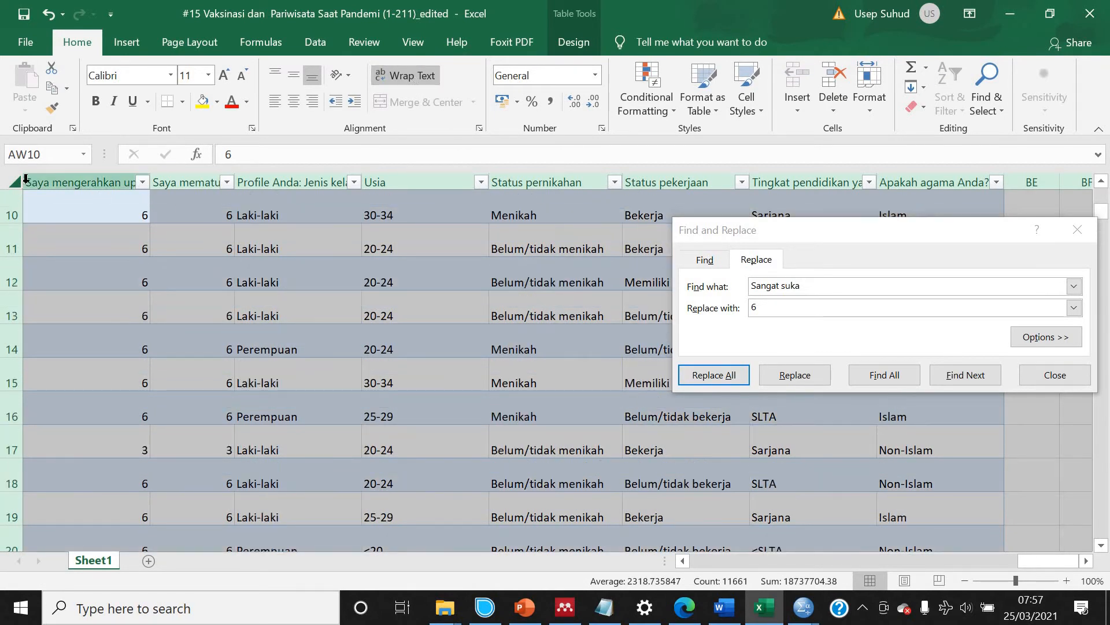
left_click(8, 183)
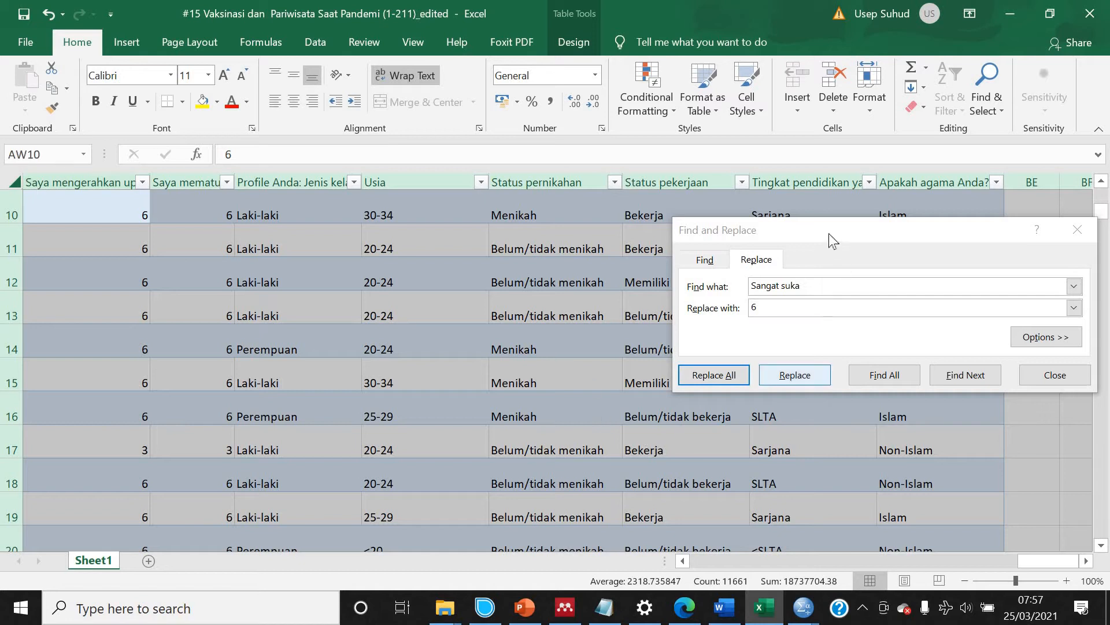
left_click(891, 240)
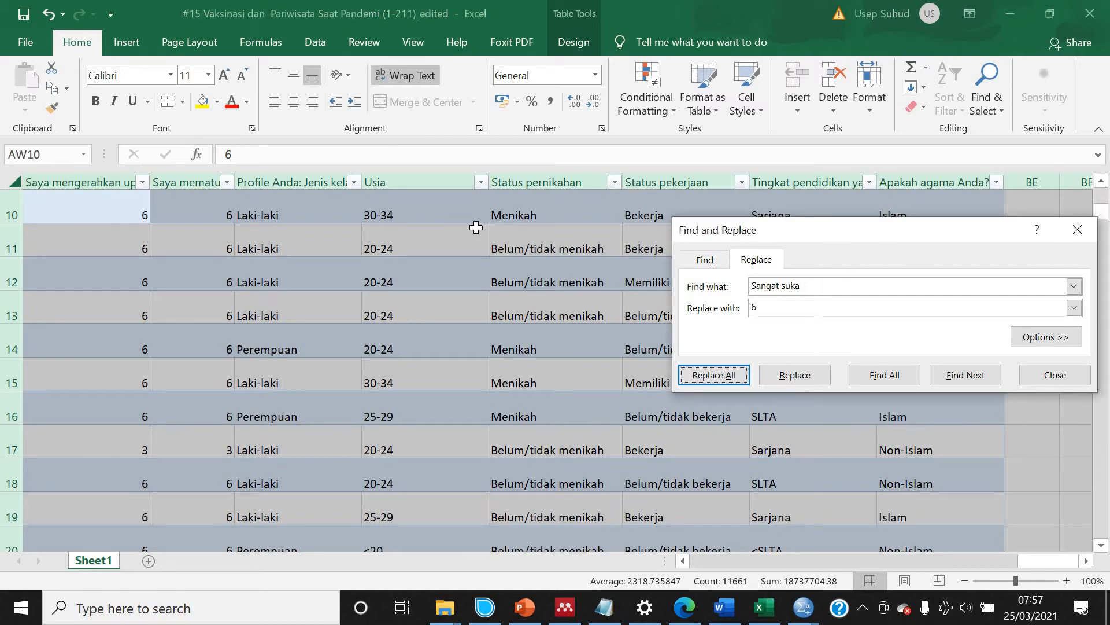
- Replace every "Laki-laki" answer in the "Profile Anda: Jenis kelamin" column with 1
left_click(428, 219)
left_click(303, 220)
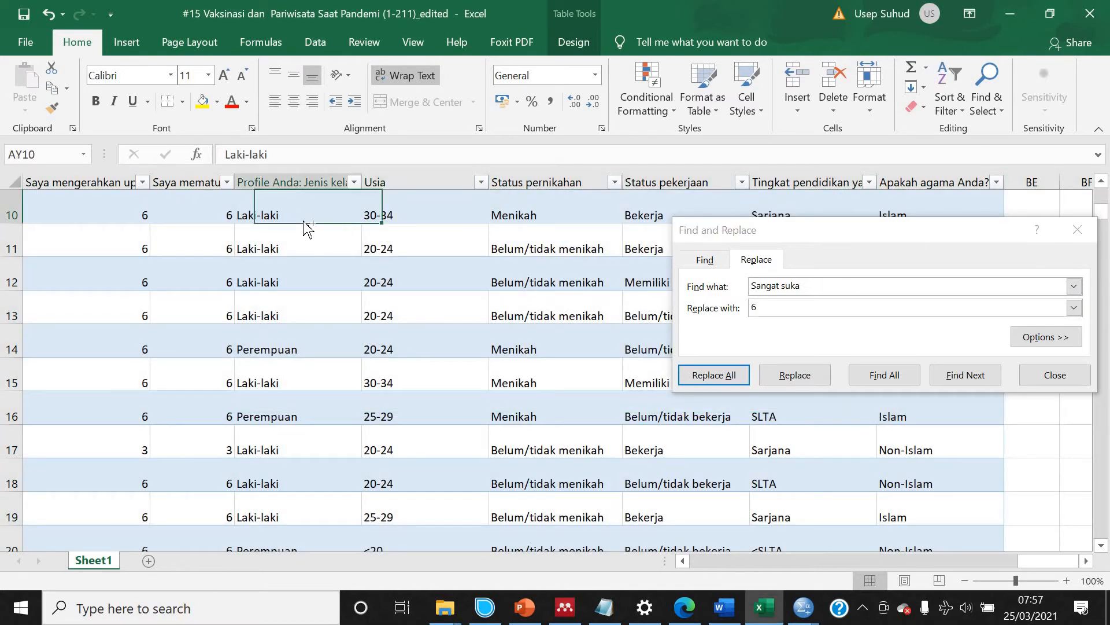
key("ctrl+c")
left_click_drag(806, 279, 735, 282)
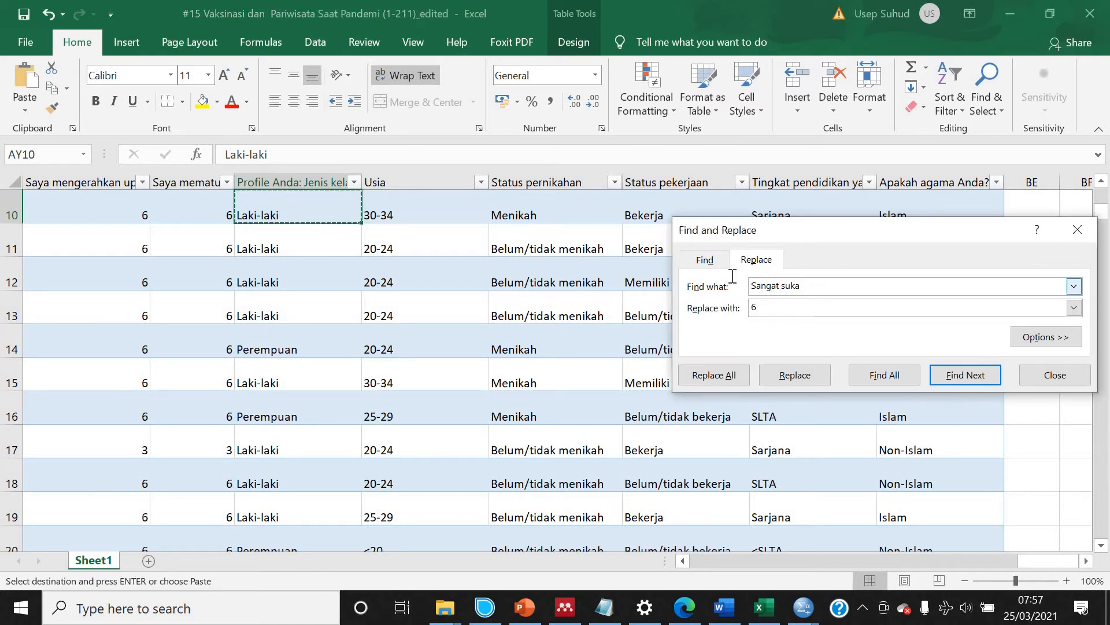
key("ctrl+v")
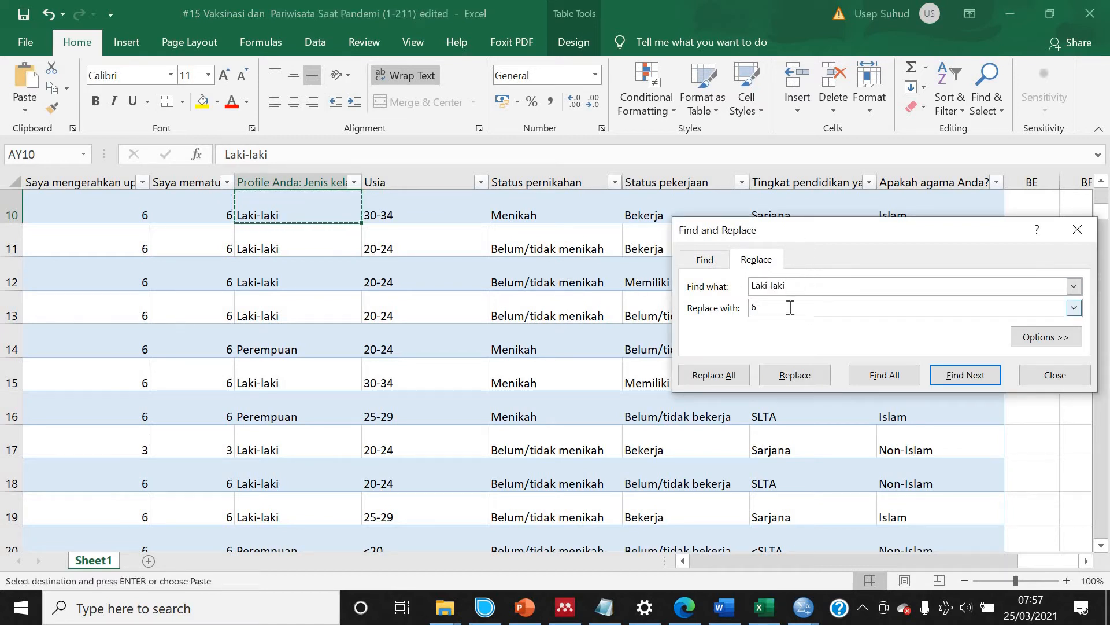
left_click_drag(789, 308, 719, 307)
type("1")
left_click(739, 375)
key("Return")
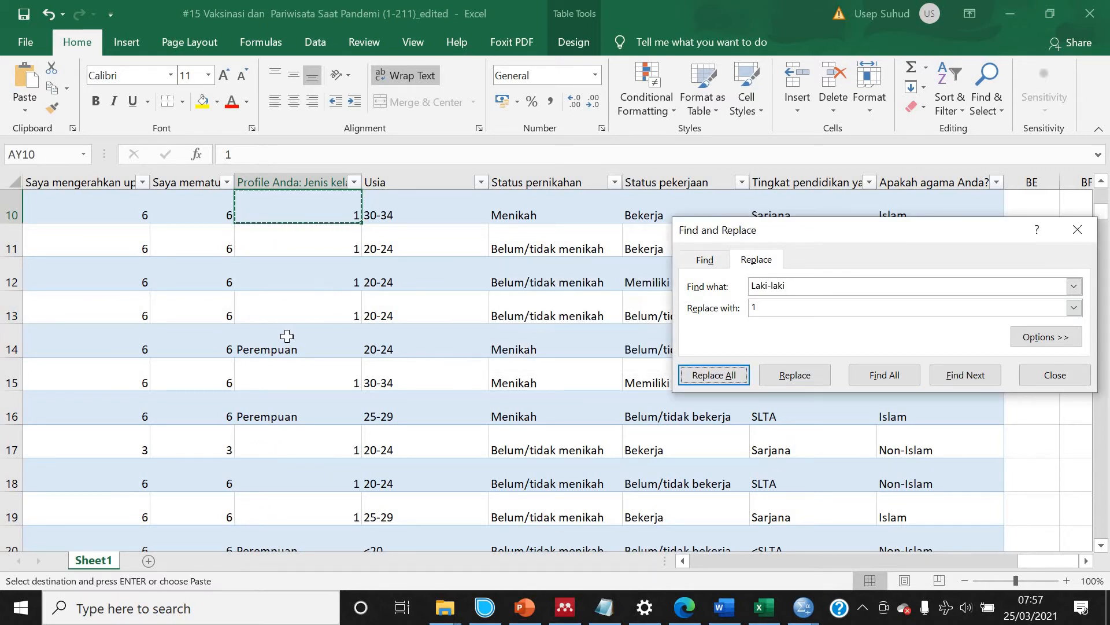
- Replace every "Perempuan" answer in the gender column with 2
left_click(291, 347)
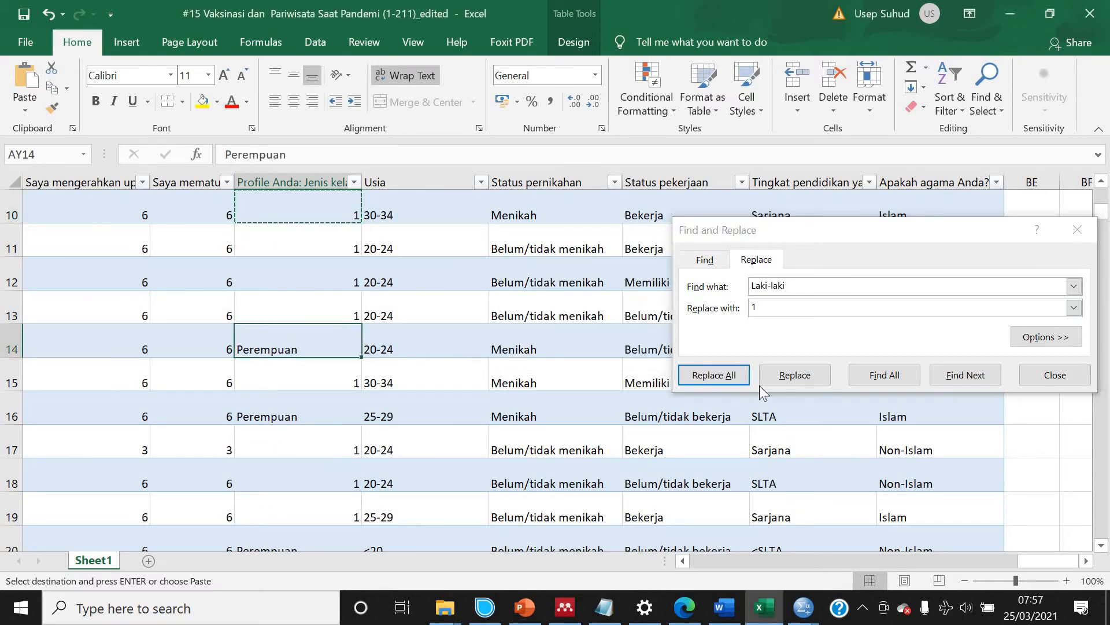
left_click(717, 288)
key("ctrl+v")
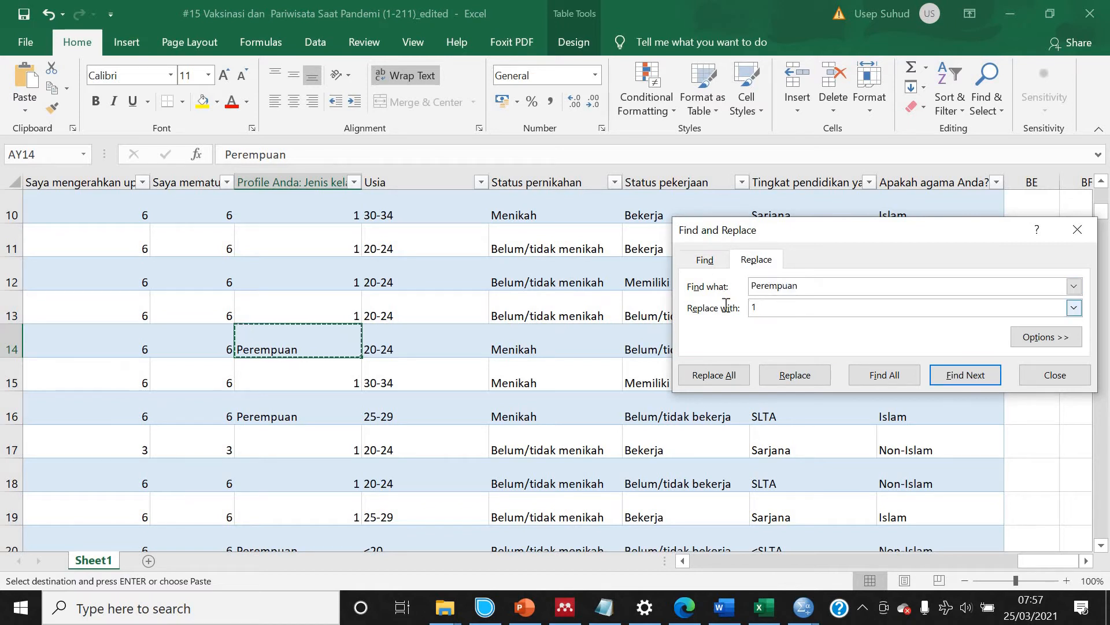
type("2")
left_click(715, 375)
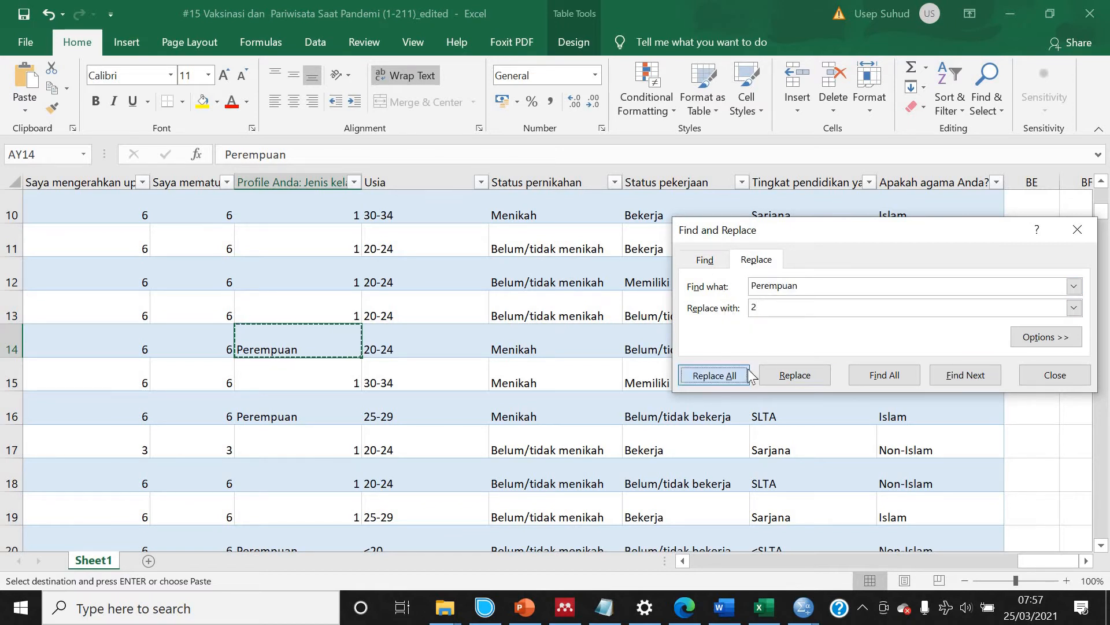
left_click(578, 352)
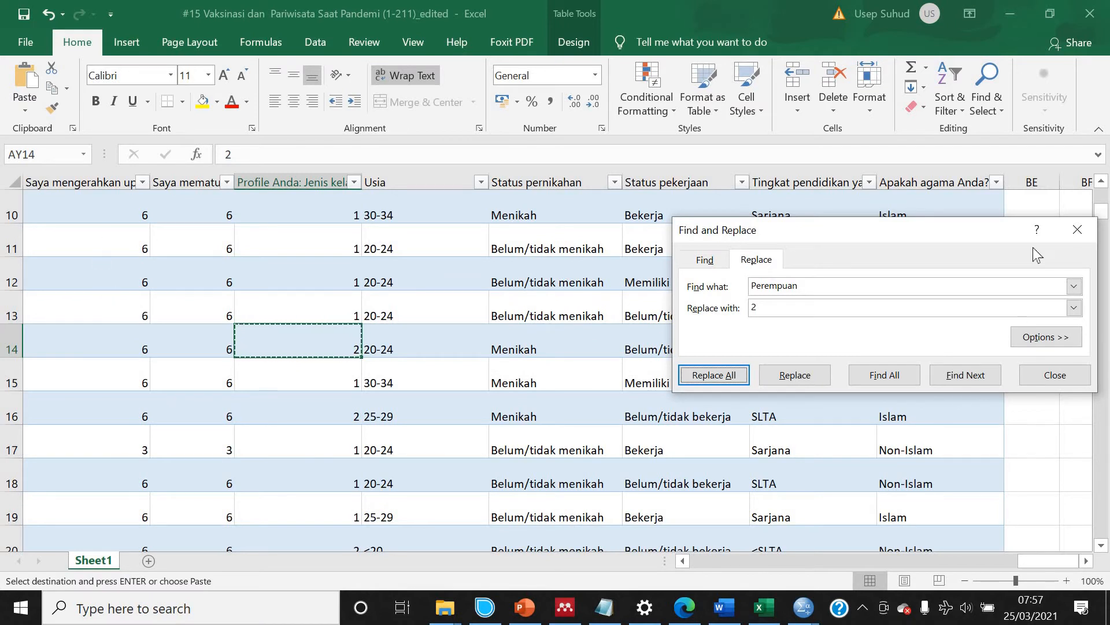
- Close Find and Replace and save the edited workbook
left_click_drag(990, 234, 808, 241)
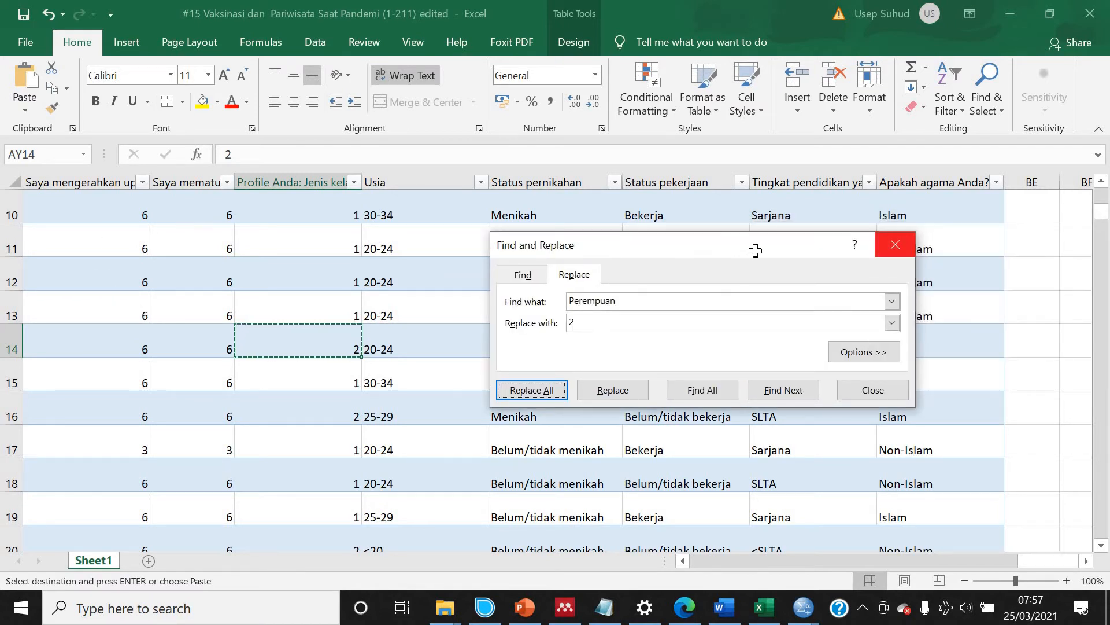
left_click(896, 242)
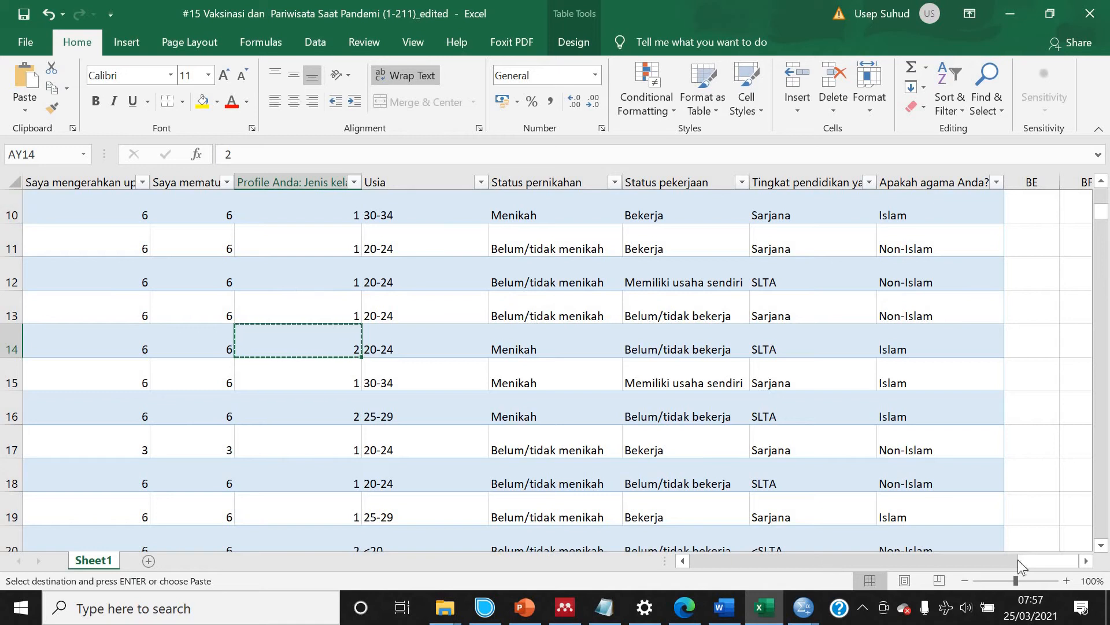
left_click_drag(1019, 564, 965, 567)
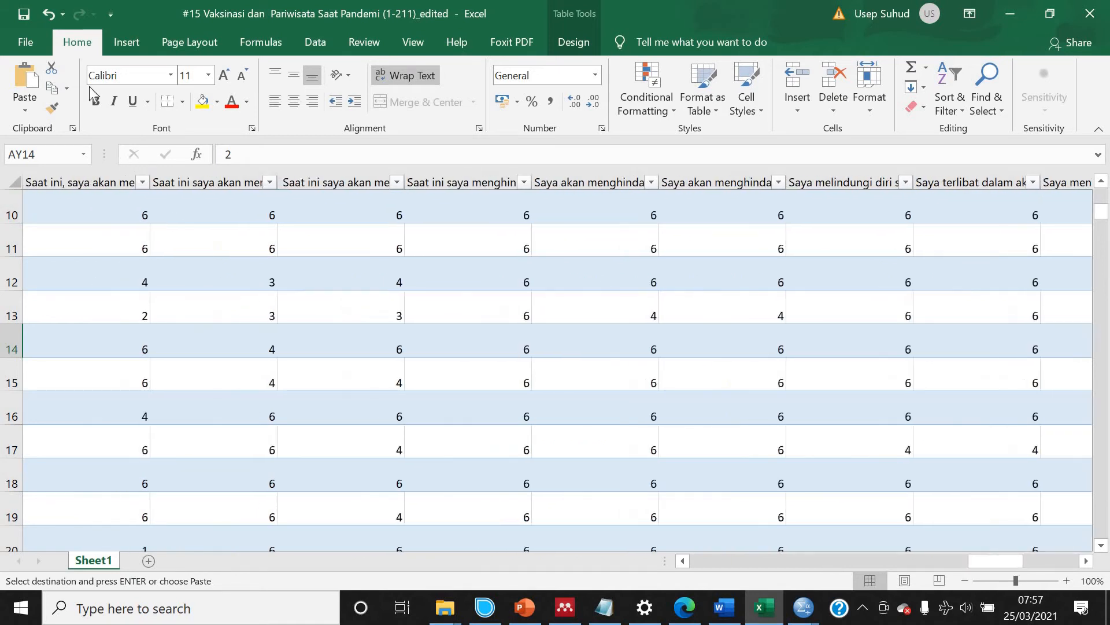
left_click(24, 14)
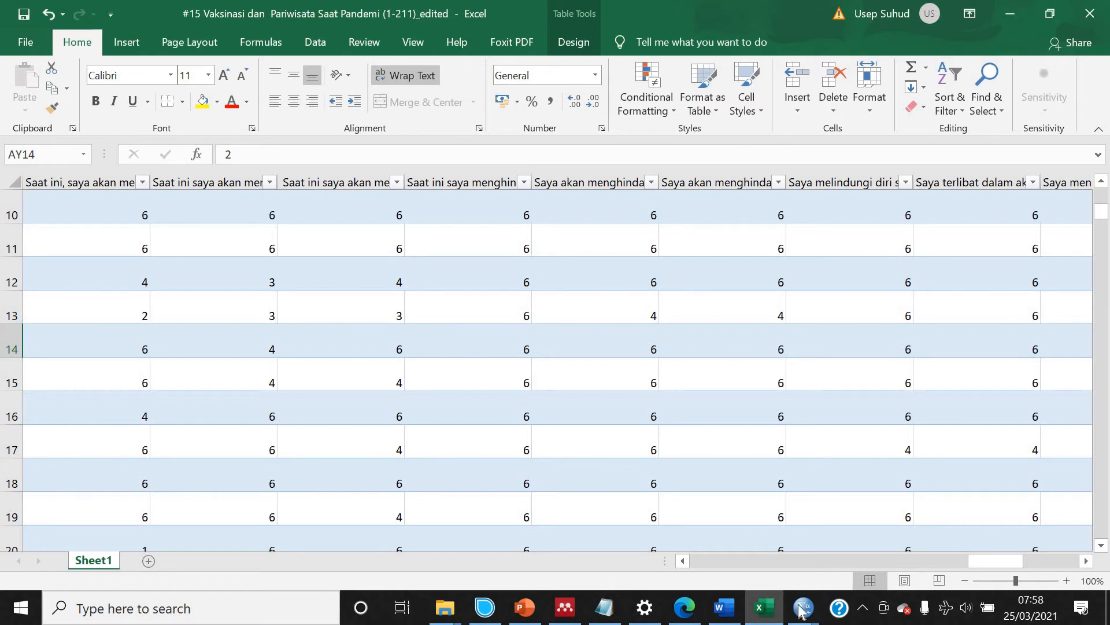
- Switch to the SPSS Statistics Data Editor and create a new empty dataset
mouse_move(801, 610)
left_click(1012, 538)
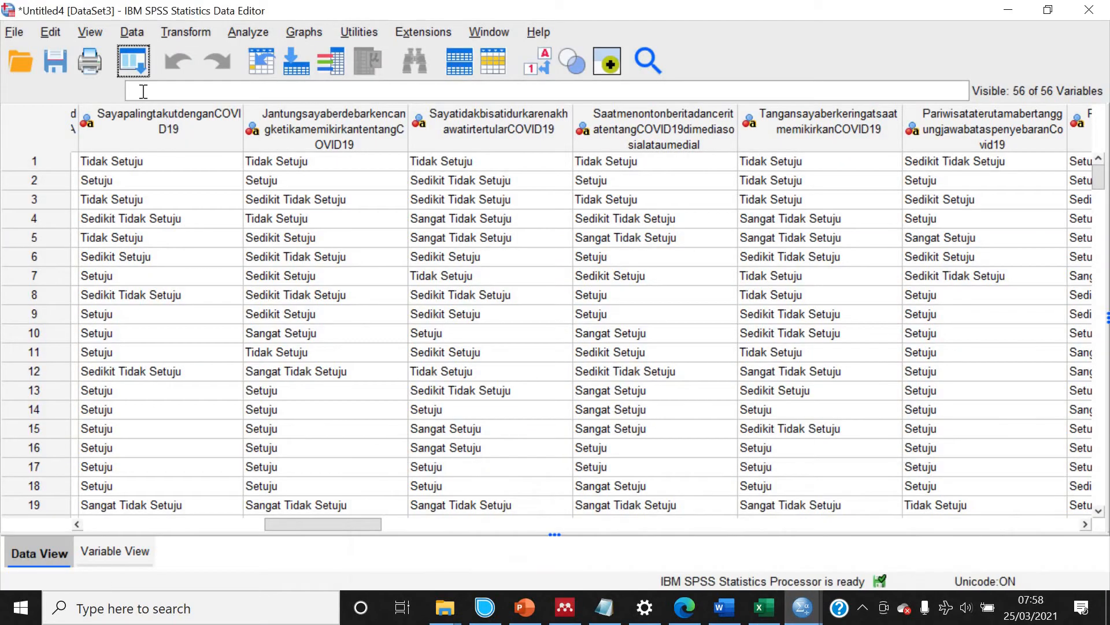
left_click(20, 37)
mouse_move(268, 58)
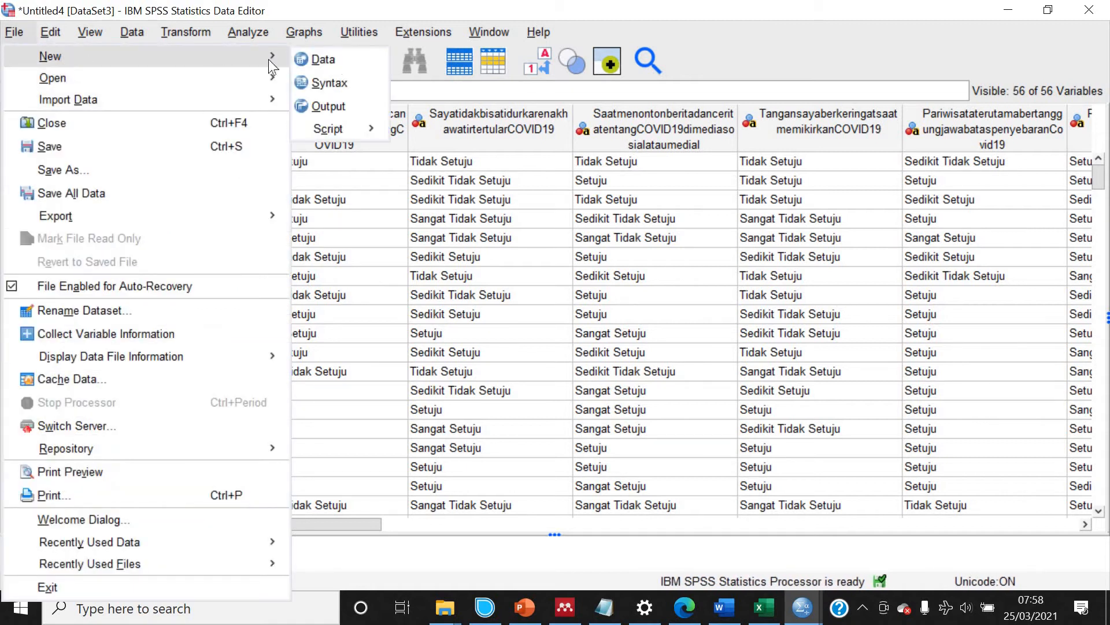
left_click(322, 59)
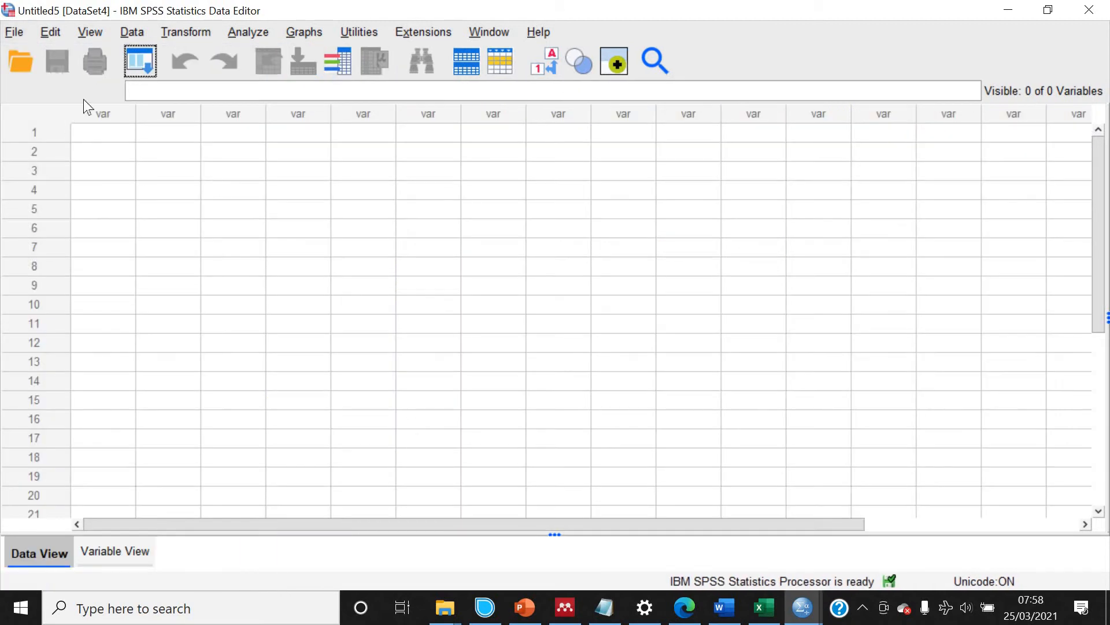
- Import Sheet1 of the Excel file "#15 Vaksinasi dan Pariwisata Saat Pandemi (1-211)_edited.xlsx", reading variable names from the first row
left_click(25, 64)
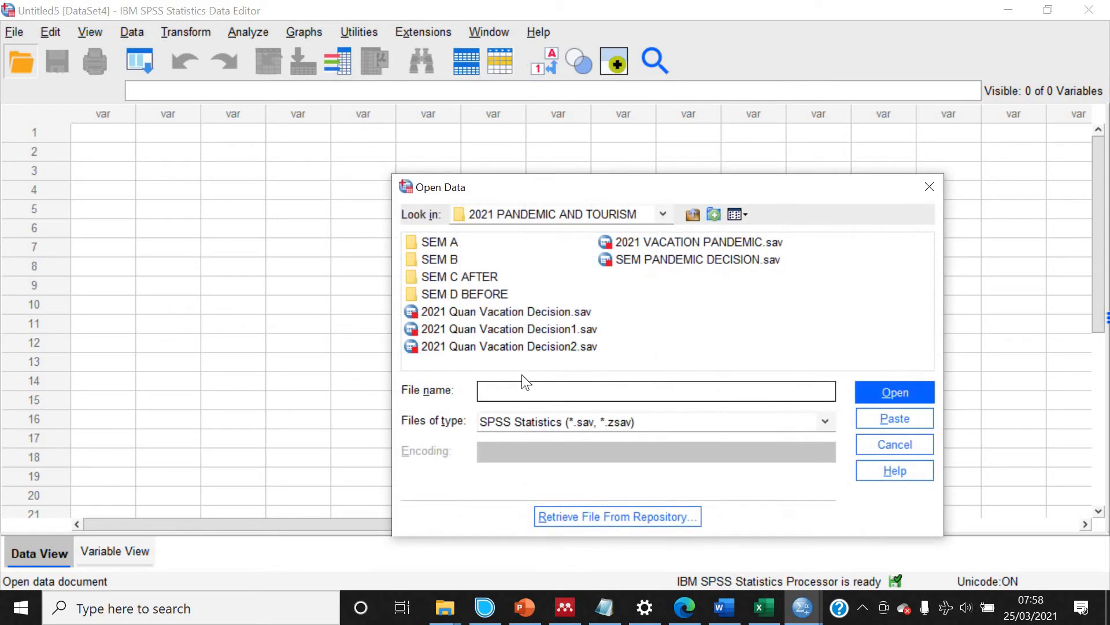
left_click(522, 425)
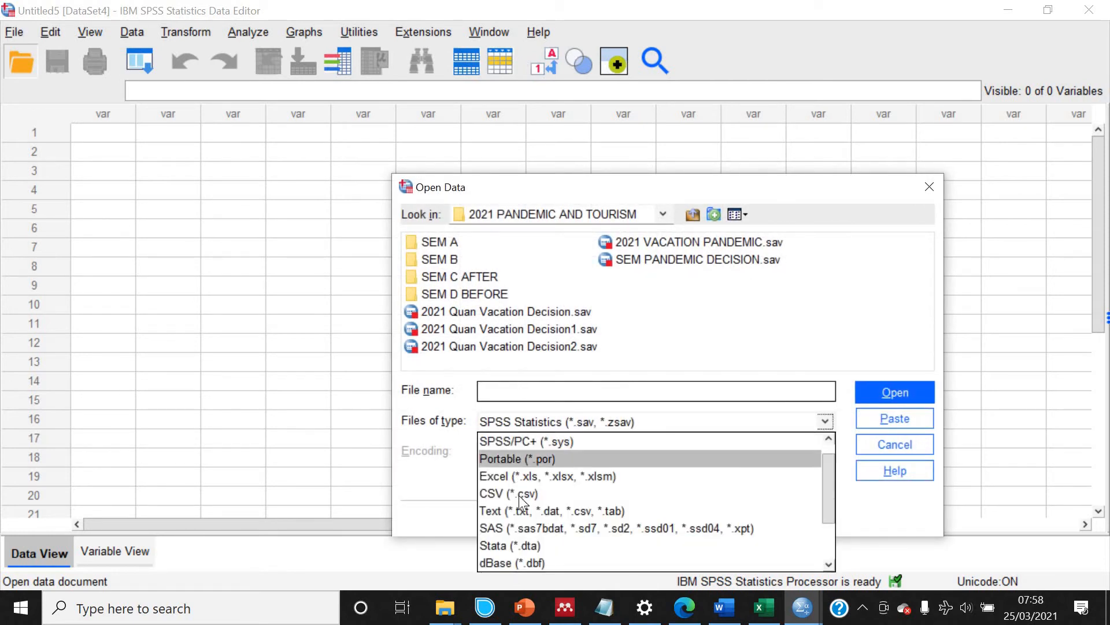
left_click(520, 477)
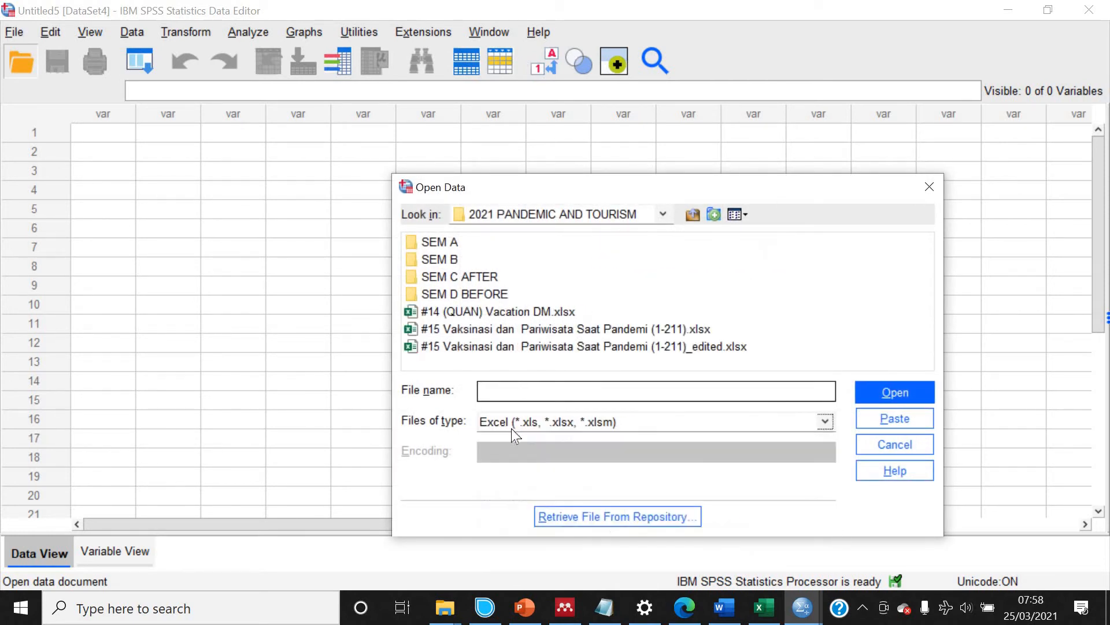
left_click(529, 345)
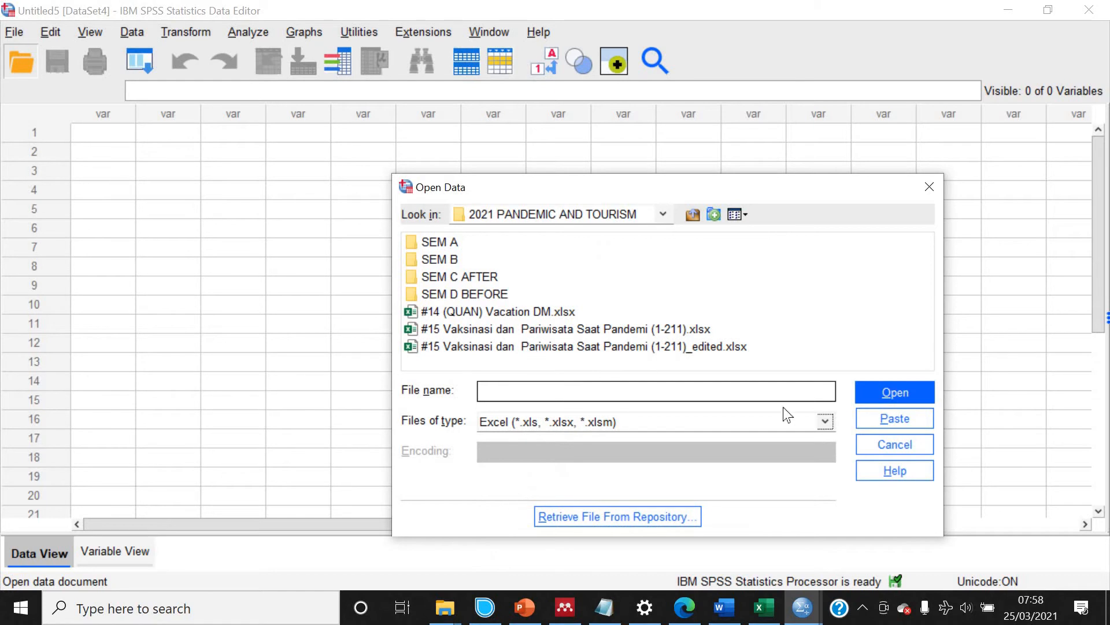
left_click(882, 387)
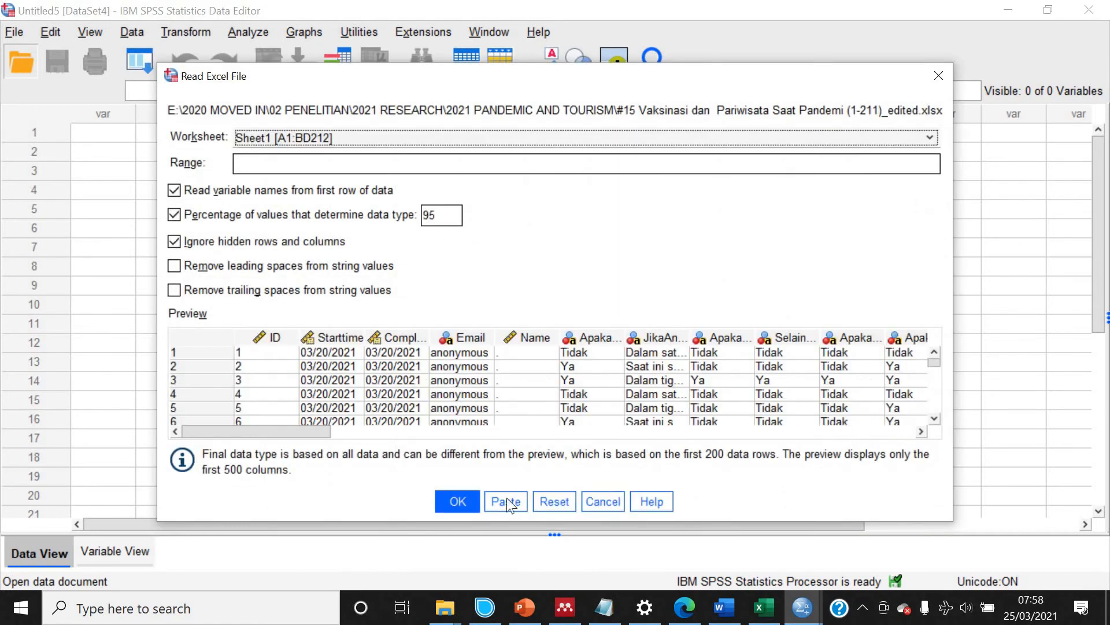
left_click(456, 500)
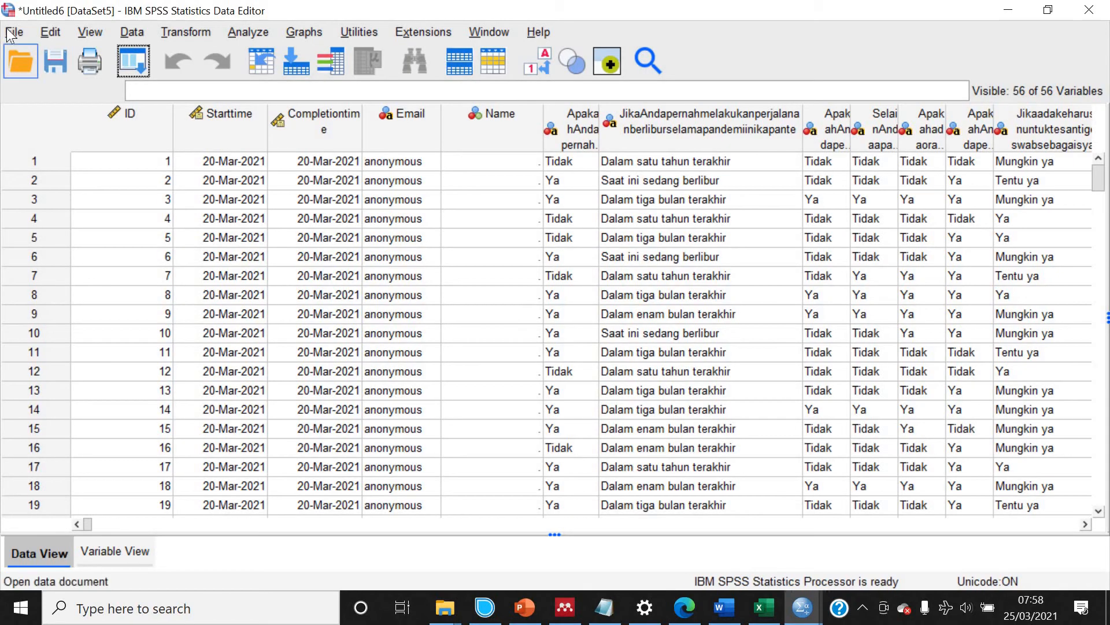
- Save the imported dataset as "2021 Quan Tourism and Pandemic" in SPSS Statistics format in the 2021 PANDEMIC AND TOURISM folder
left_click(14, 31)
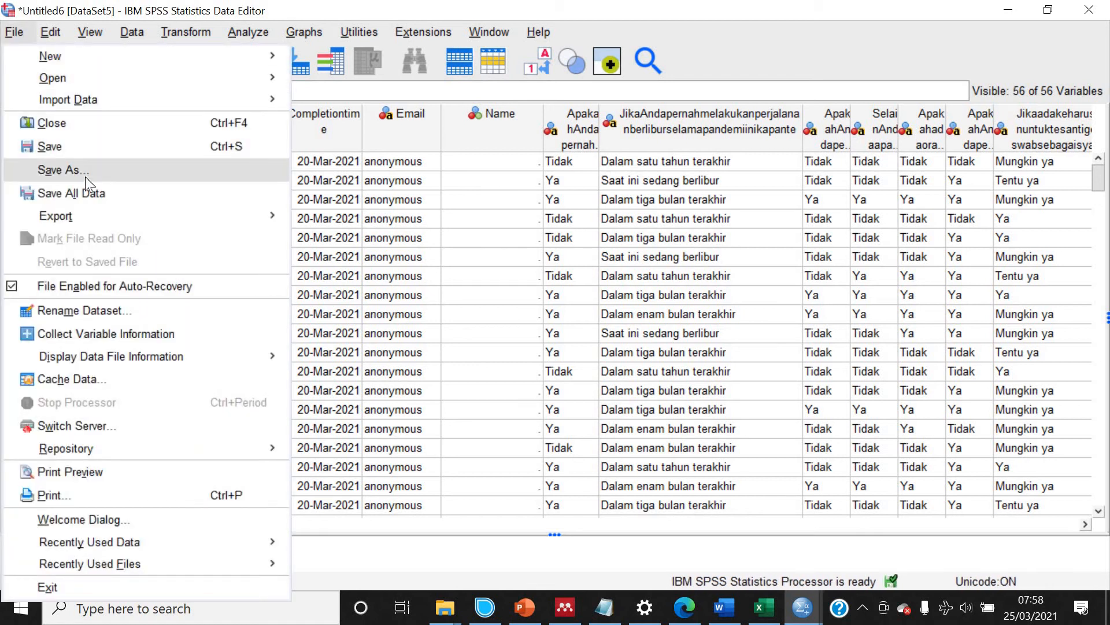
left_click(85, 176)
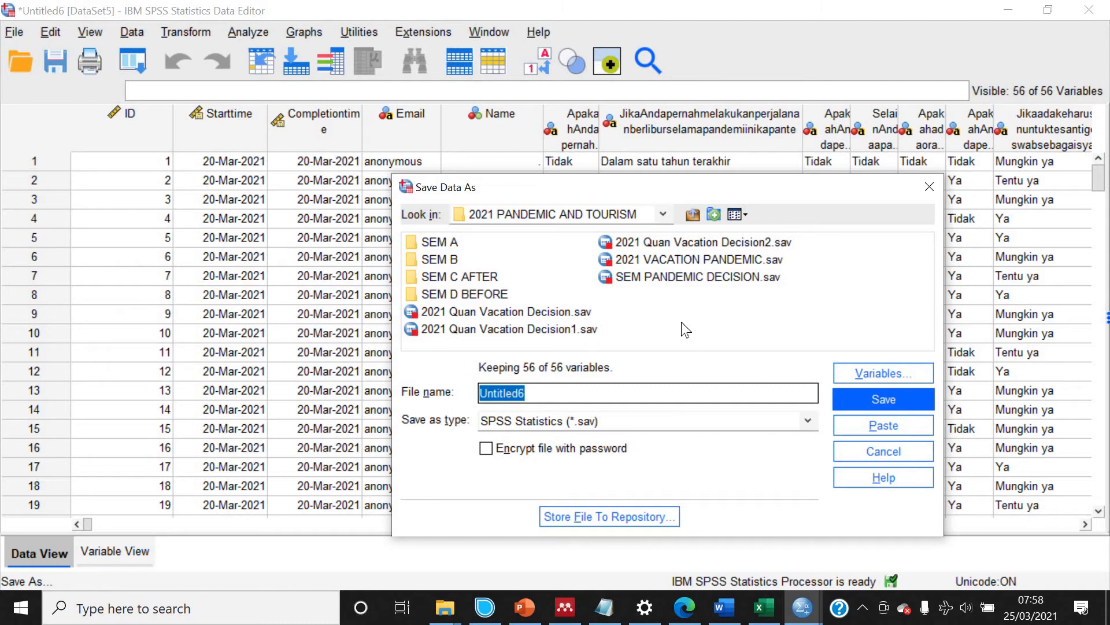
type("20")
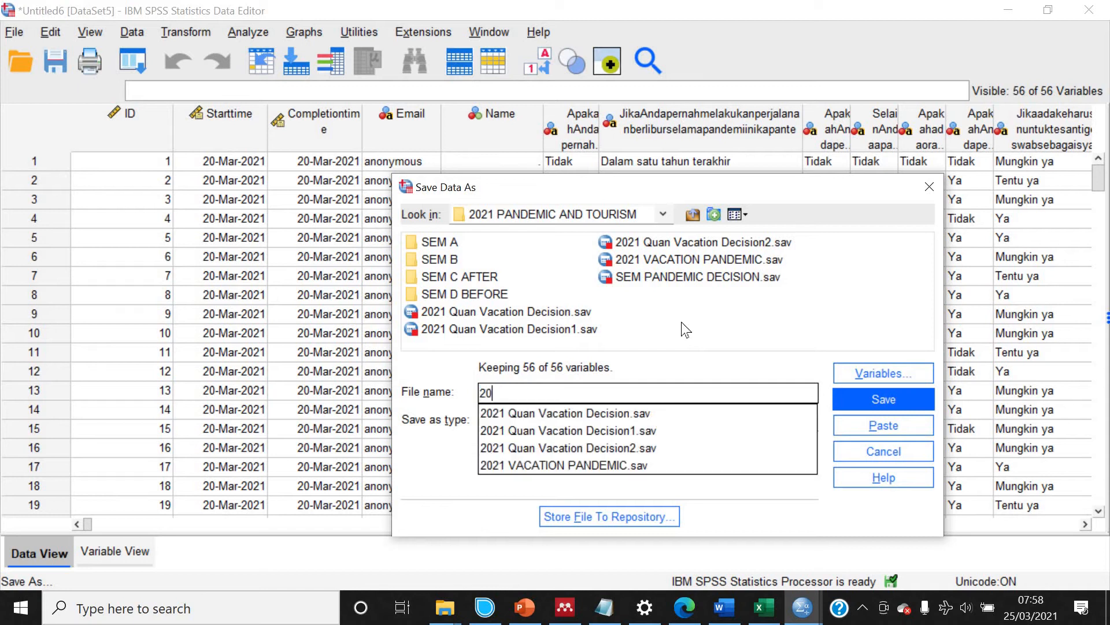
type("21 Quan To")
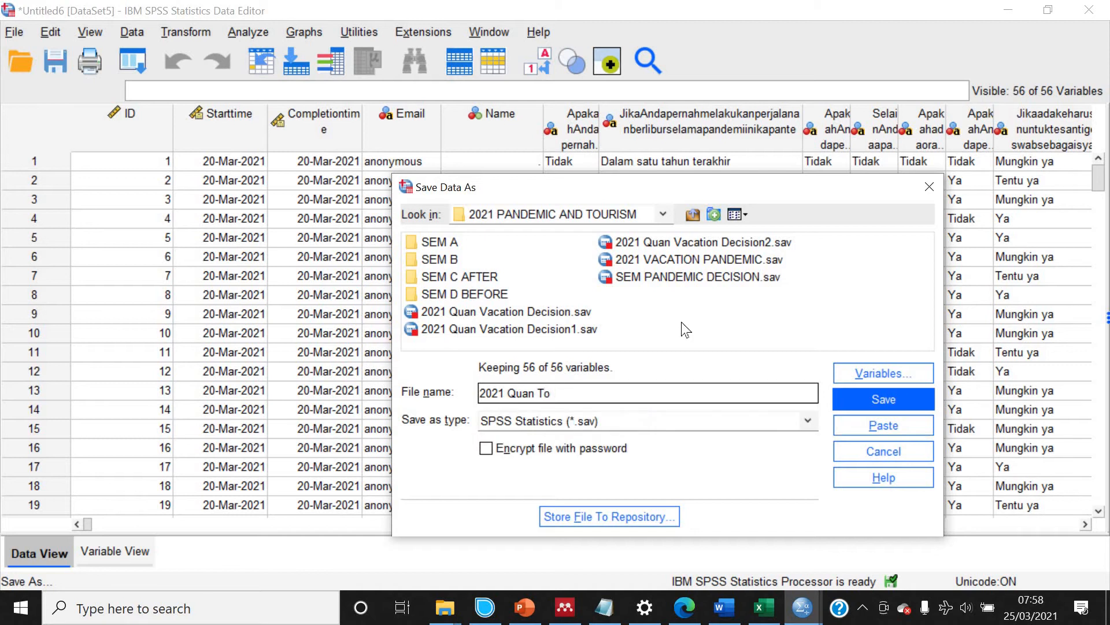
type("urism and Pandemic")
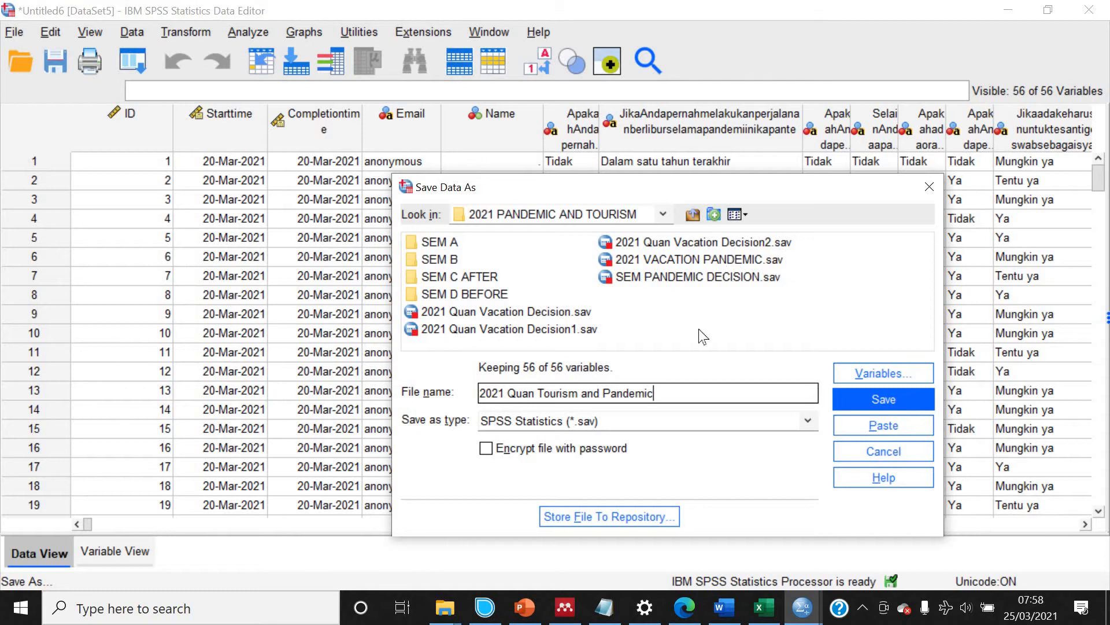
left_click(850, 404)
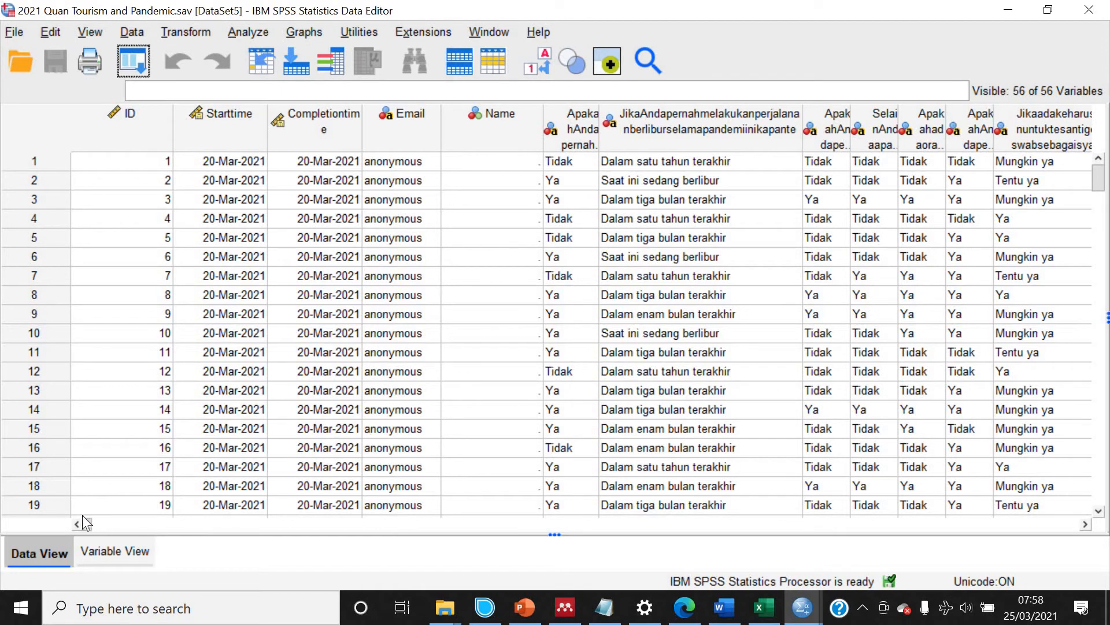
- In Variable View, start the value labels of variable 17, "Saya paling takut...", with 1 = "Strongly disagree"
left_click_drag(89, 524, 333, 538)
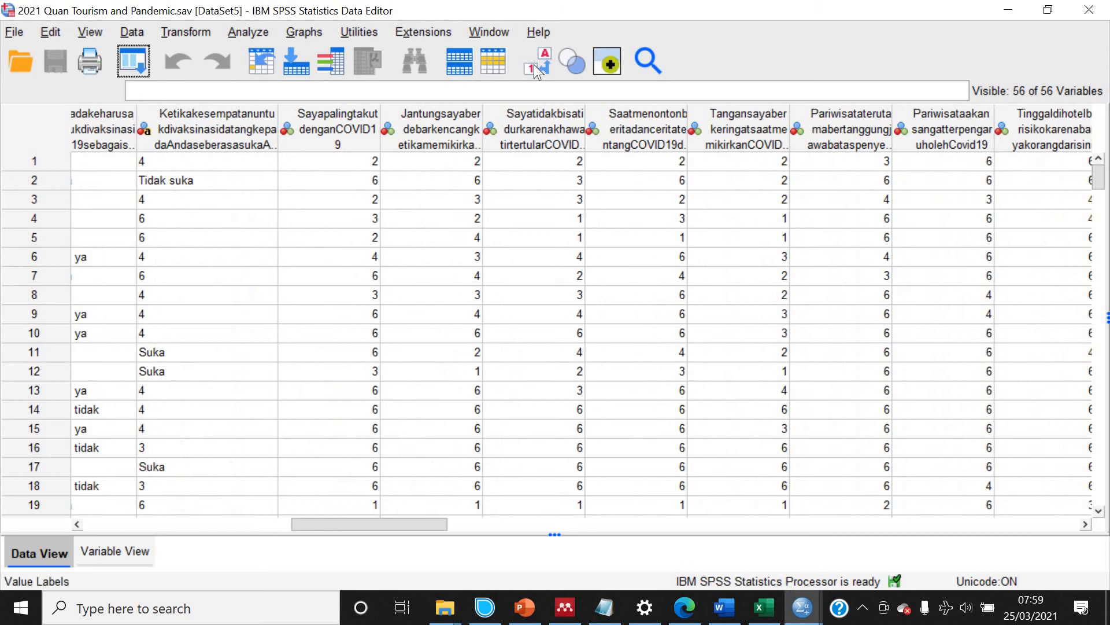
left_click(117, 551)
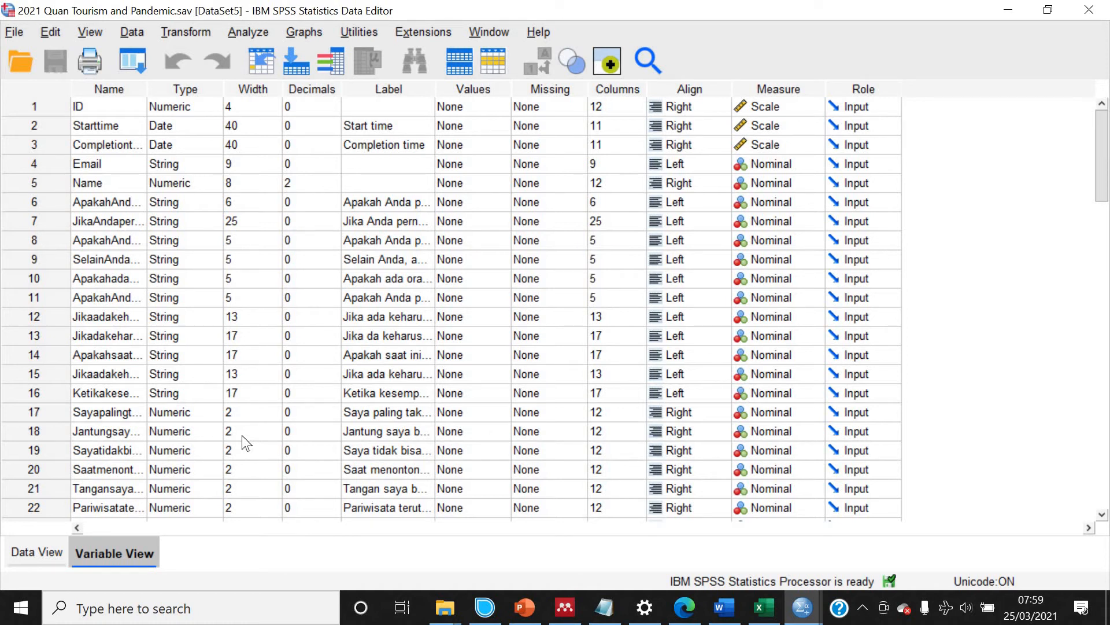
scroll(242, 442, "down", 1)
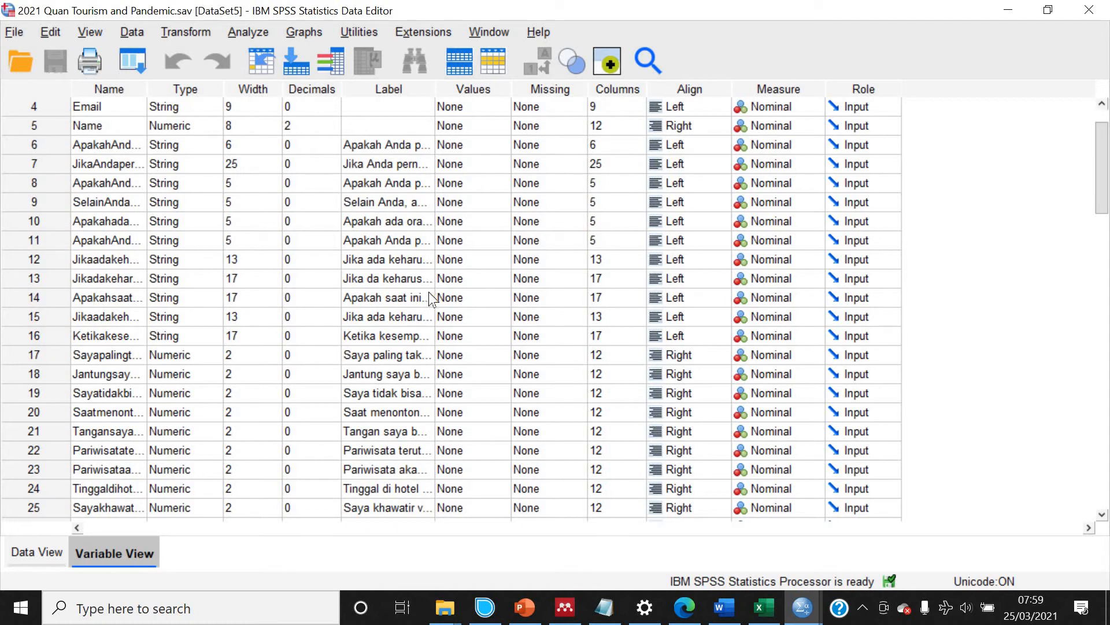
left_click(388, 355)
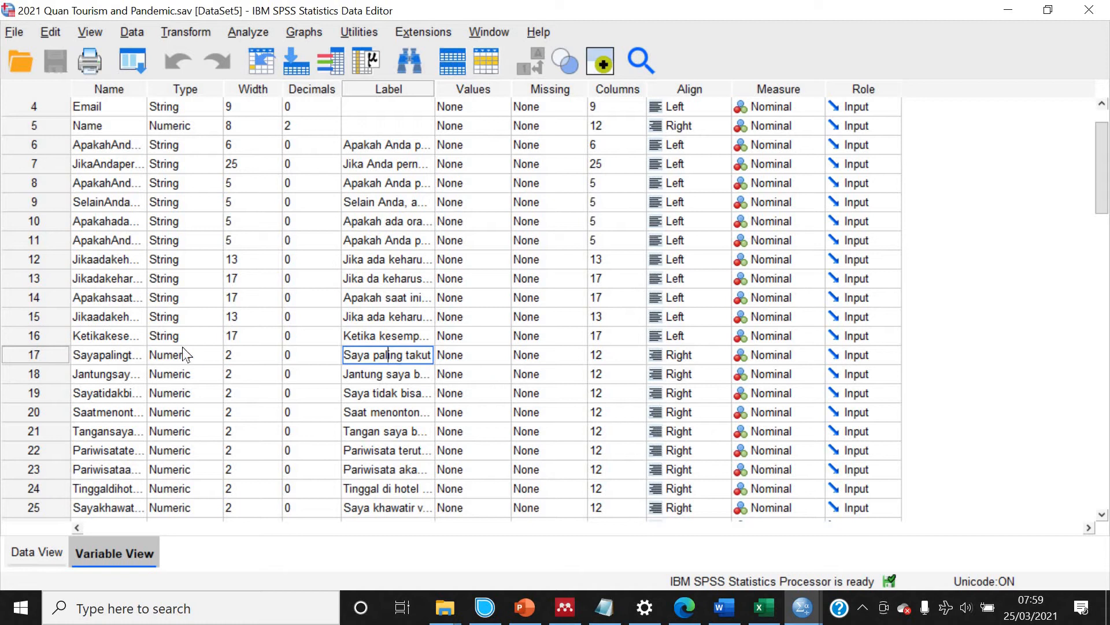
scroll(188, 370, "down", 1)
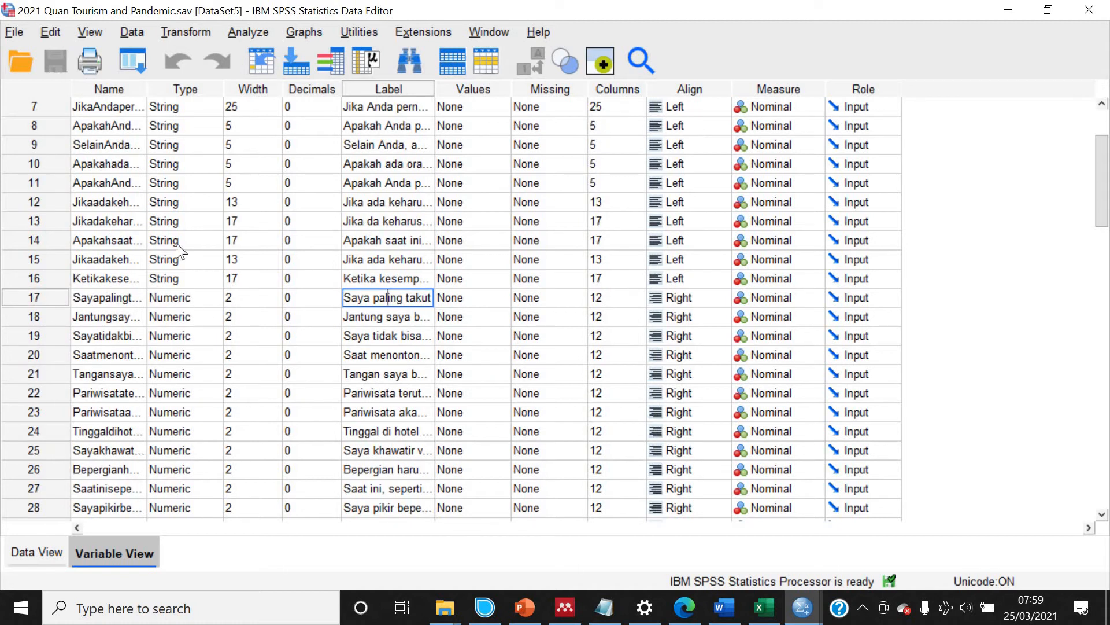
left_click(500, 301)
left_click(499, 301)
type("1")
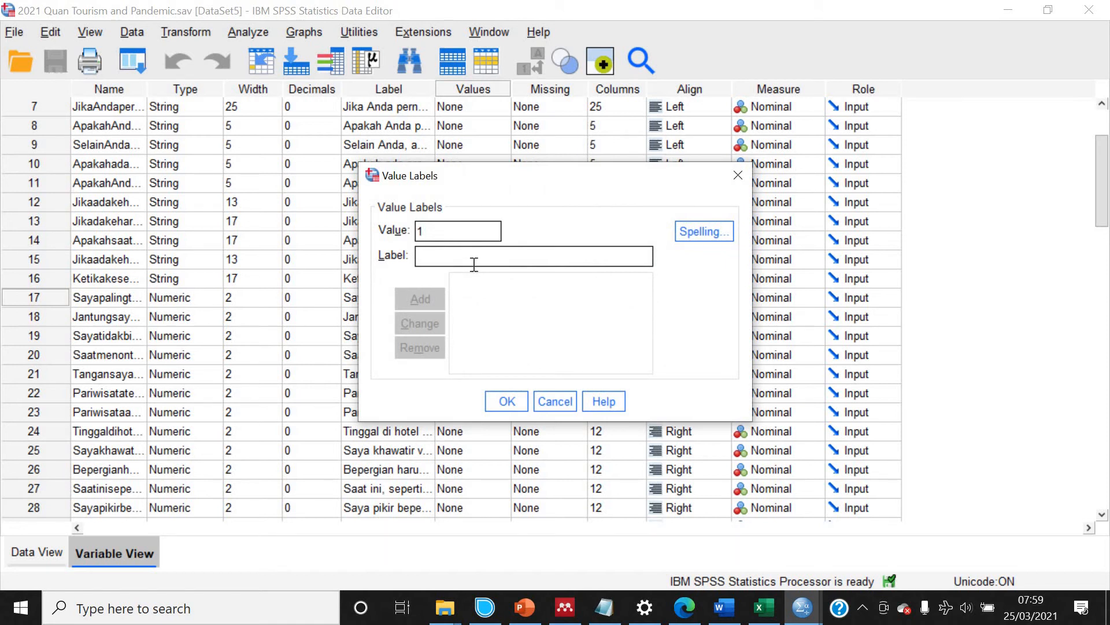
type(" = \"Stro")
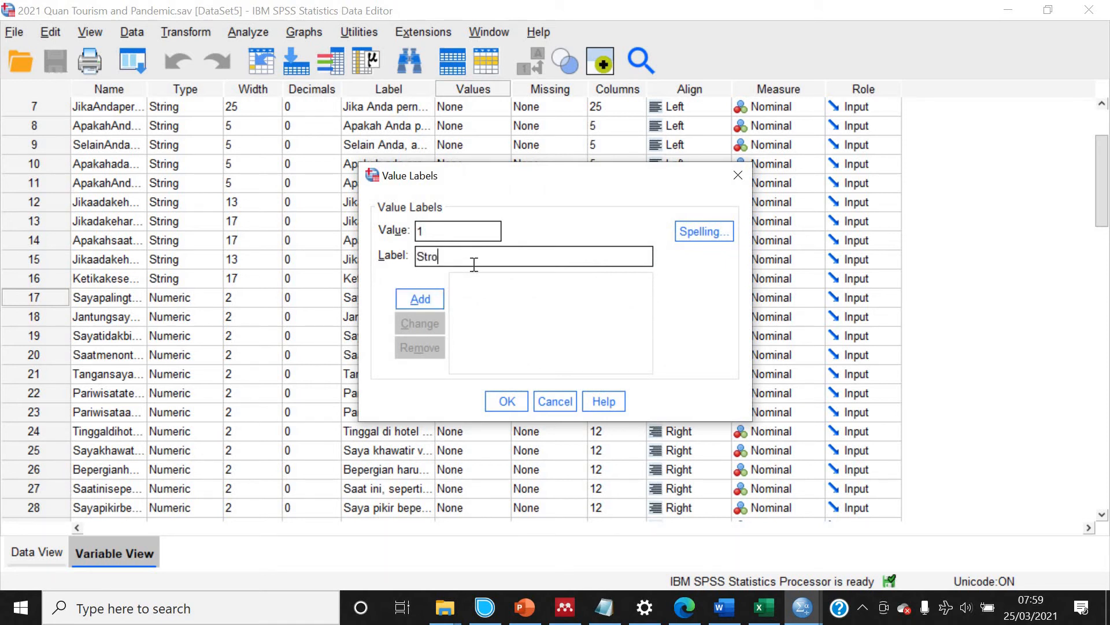
type("ngly disagree")
key("Return")
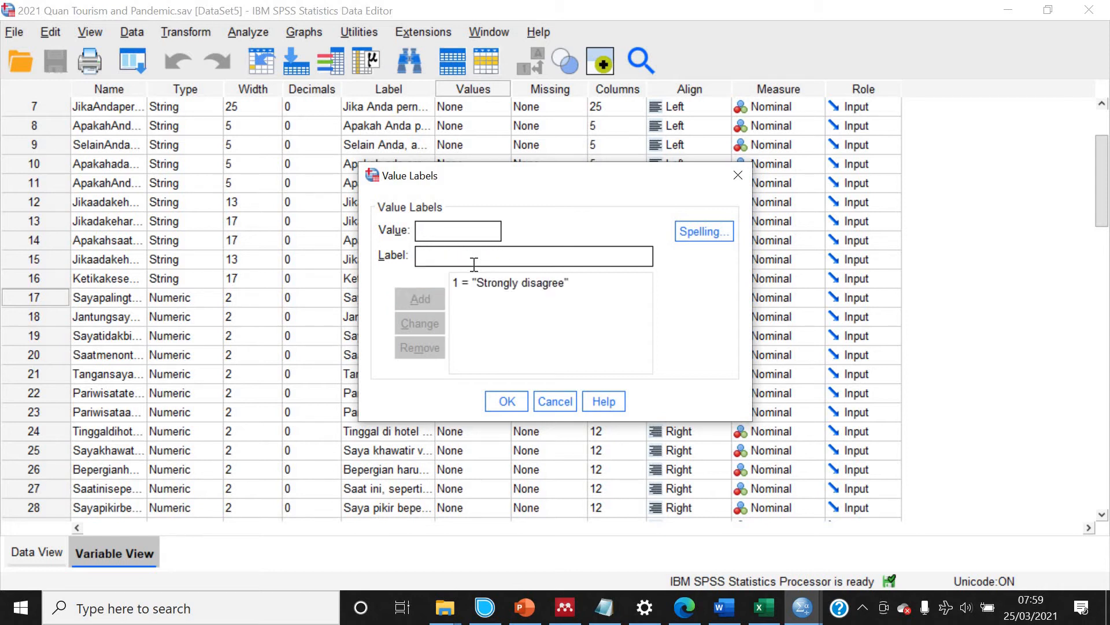
- Add the value labels 2 = "Disagree" and 3 = "Slightly disagree" for variable 17
type("2")
key("Tab")
type("Disag")
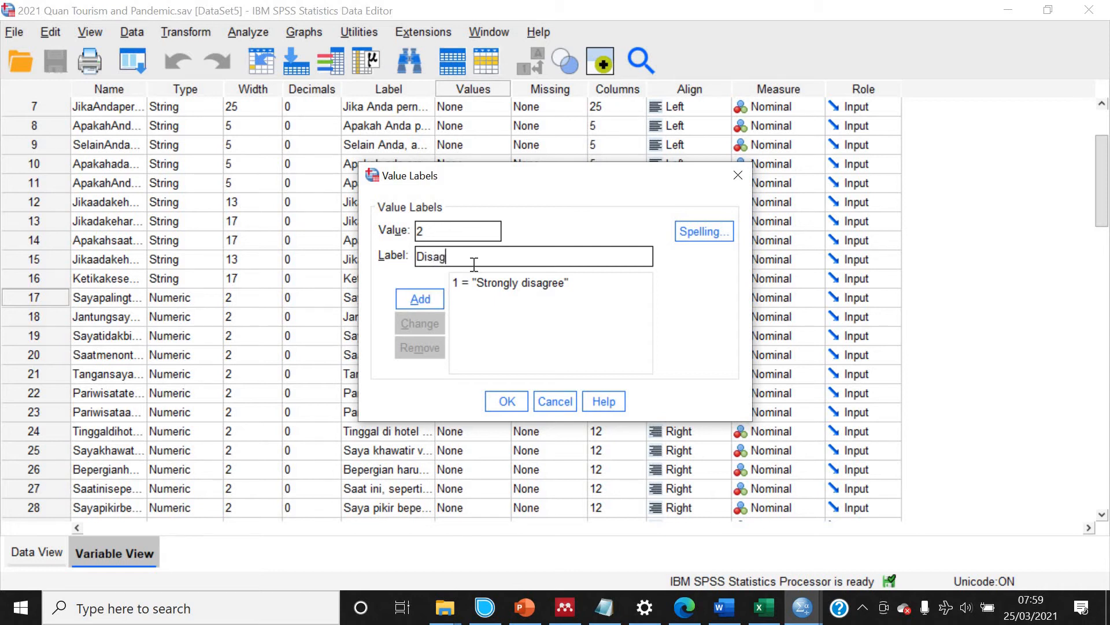
type("ree")
key("Return")
type("3")
key("Tab")
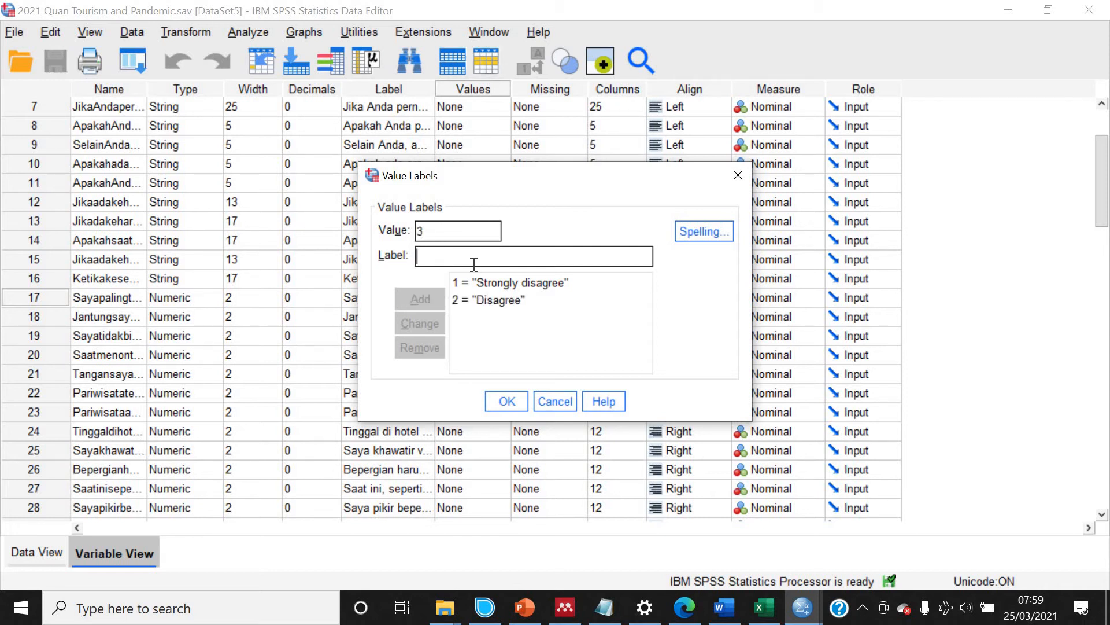
type("Sligh")
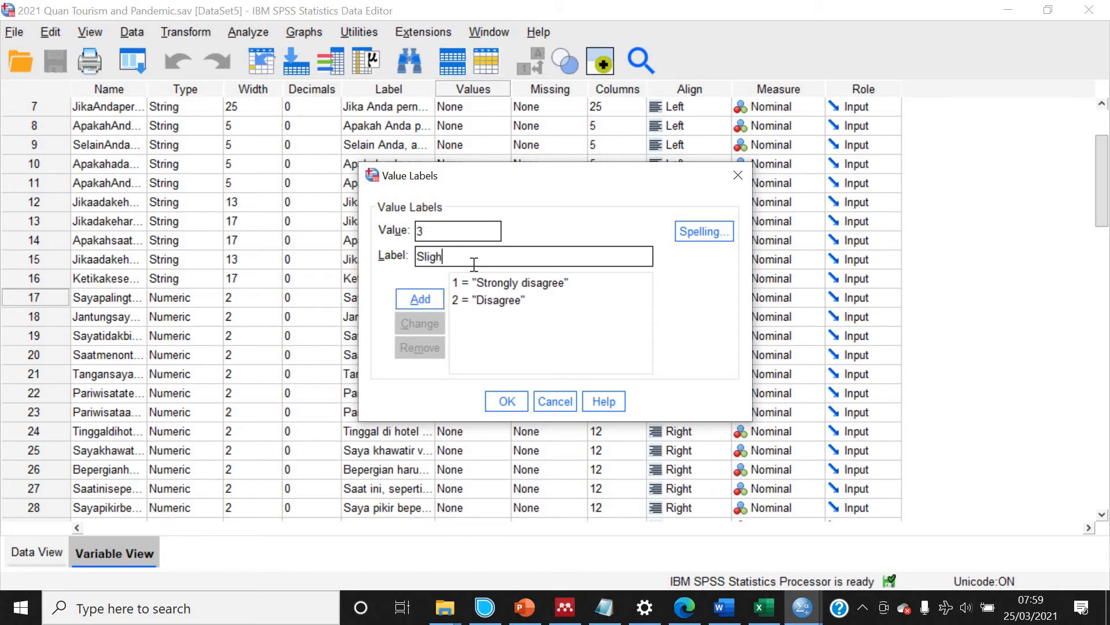
type("tly disagree")
key("Return")
- Add the value labels 4 = "Slightly agree" and 5 = "Agee" for variable 17
type("4")
key("Tab")
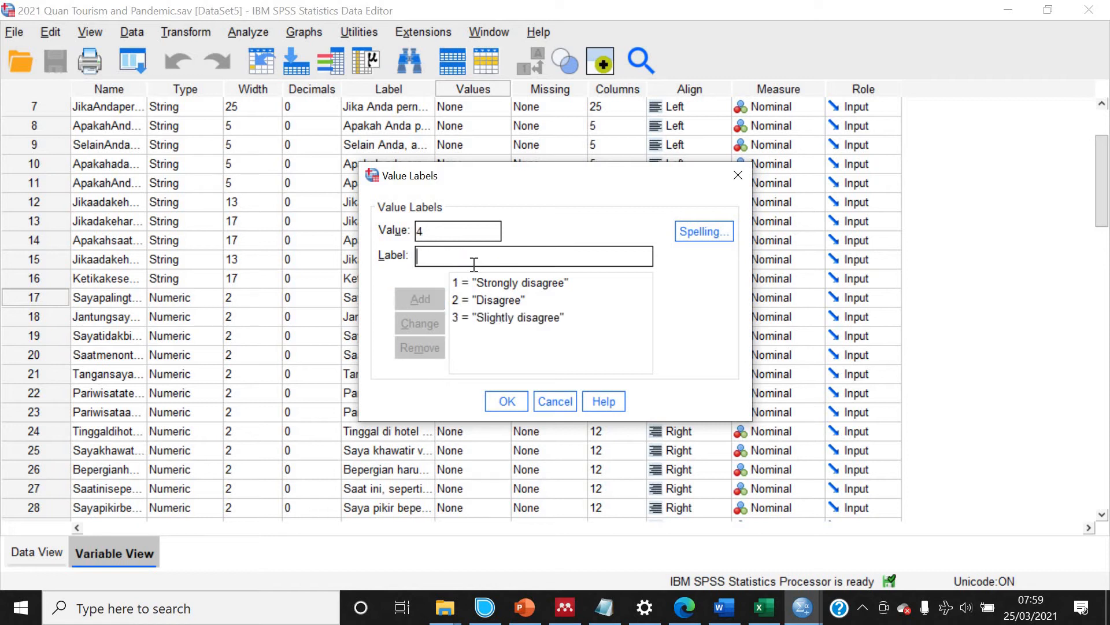
type("Sligh")
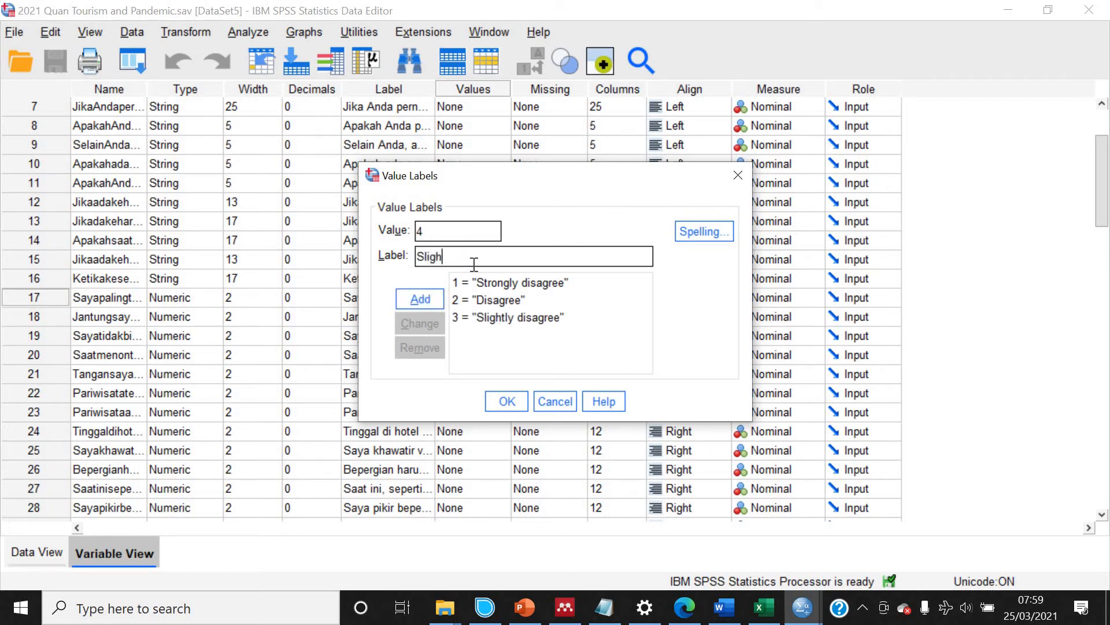
type("tly agree")
key("Return")
type("5")
key("Tab")
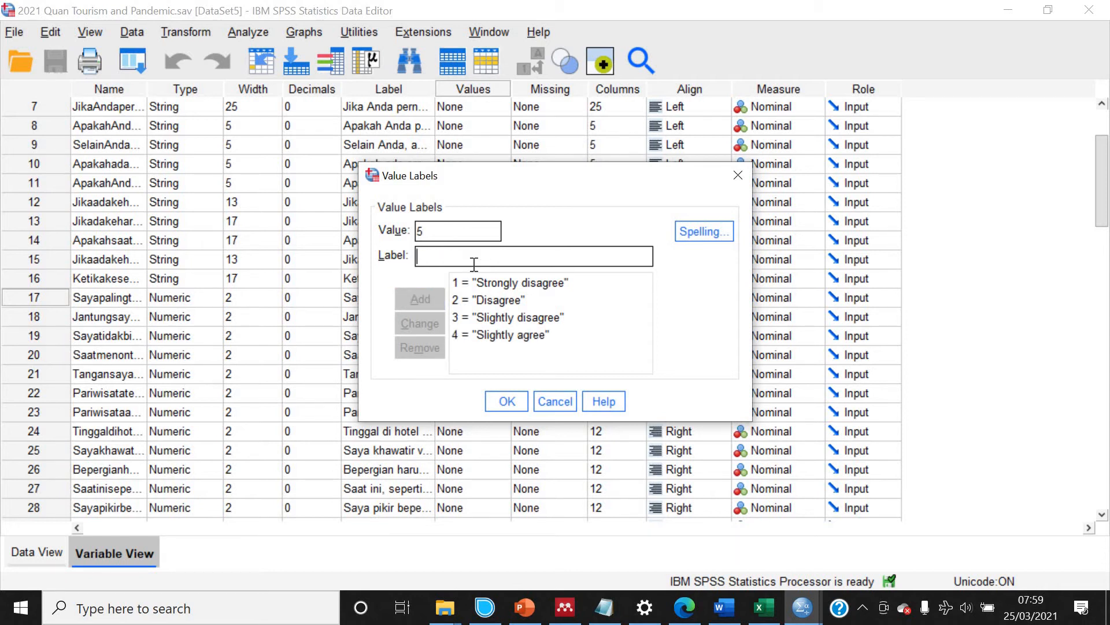
type("Agee")
key("Return")
- Add the value label 6 = "Strongly agree" for variable 17 and copy its value labels to variables 18 through 50
type("6")
key("Tab")
type("Stro")
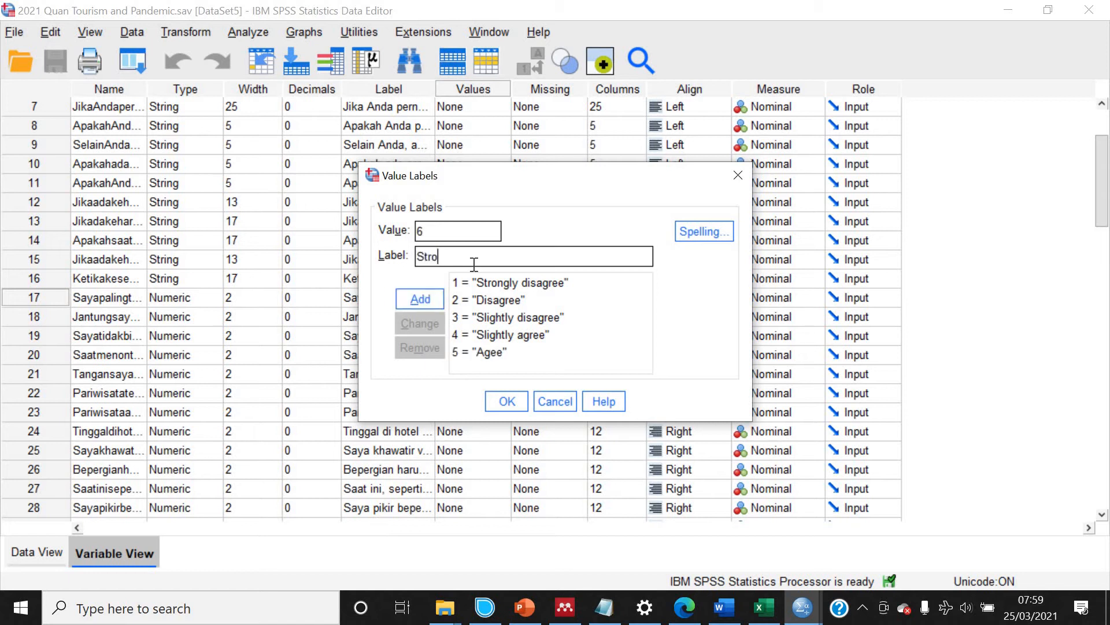
type("ngly agree")
key("Return")
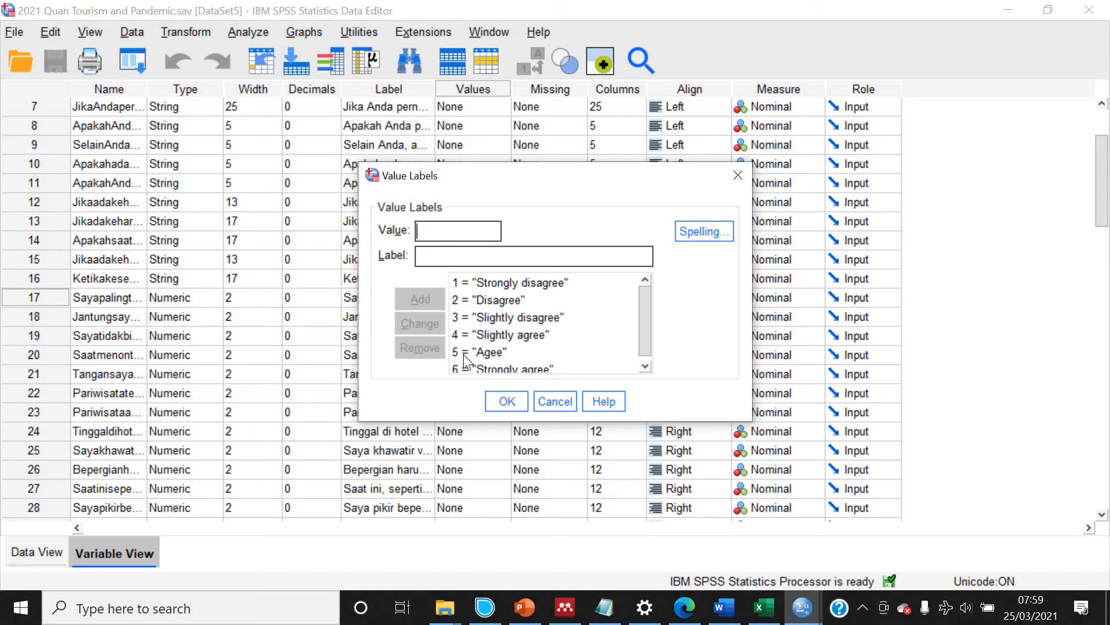
left_click(504, 402)
left_click_drag(488, 319, 526, 133)
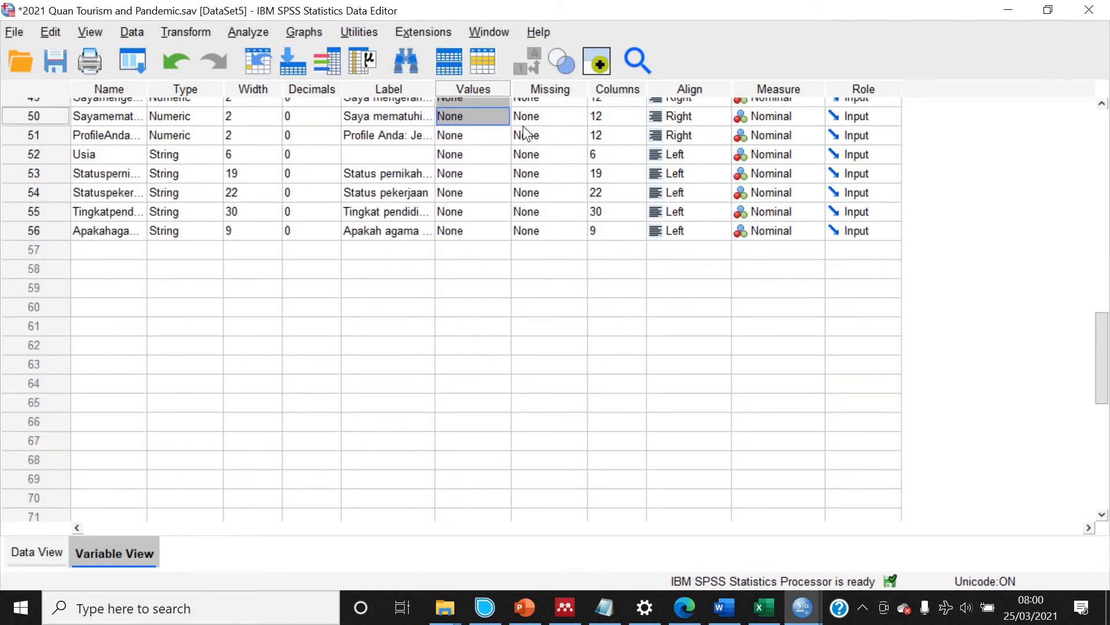
key("ctrl+v")
- Copy the names of variables 52 to 56 (Usia to Apakahagama...) into their labels and save the dataset
left_click_drag(105, 152, 115, 233)
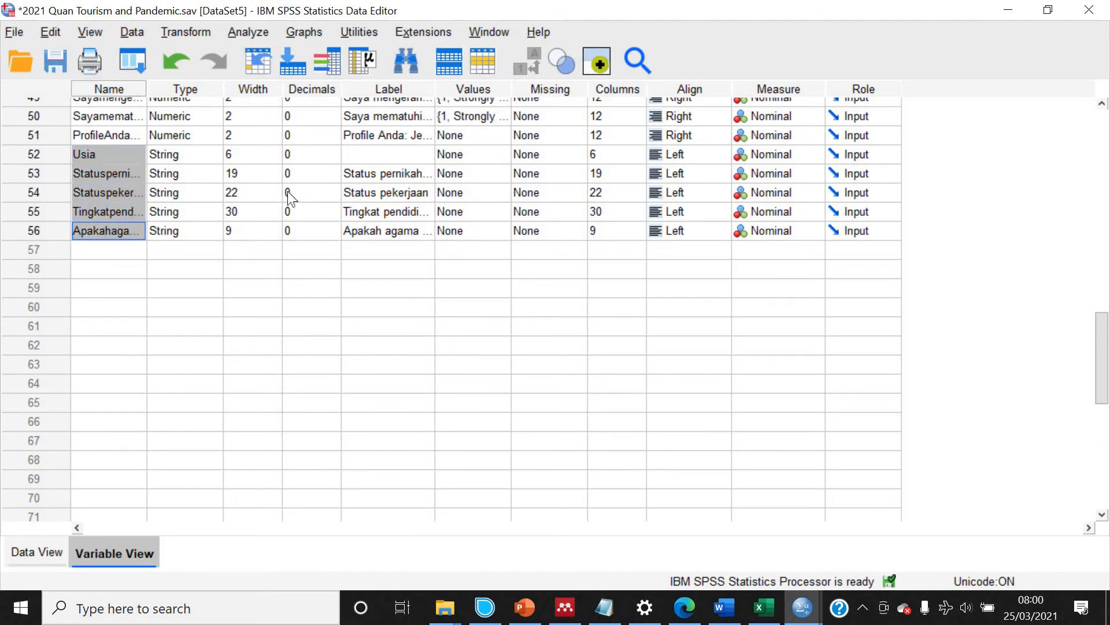
left_click_drag(383, 149, 391, 224)
key("ctrl+v")
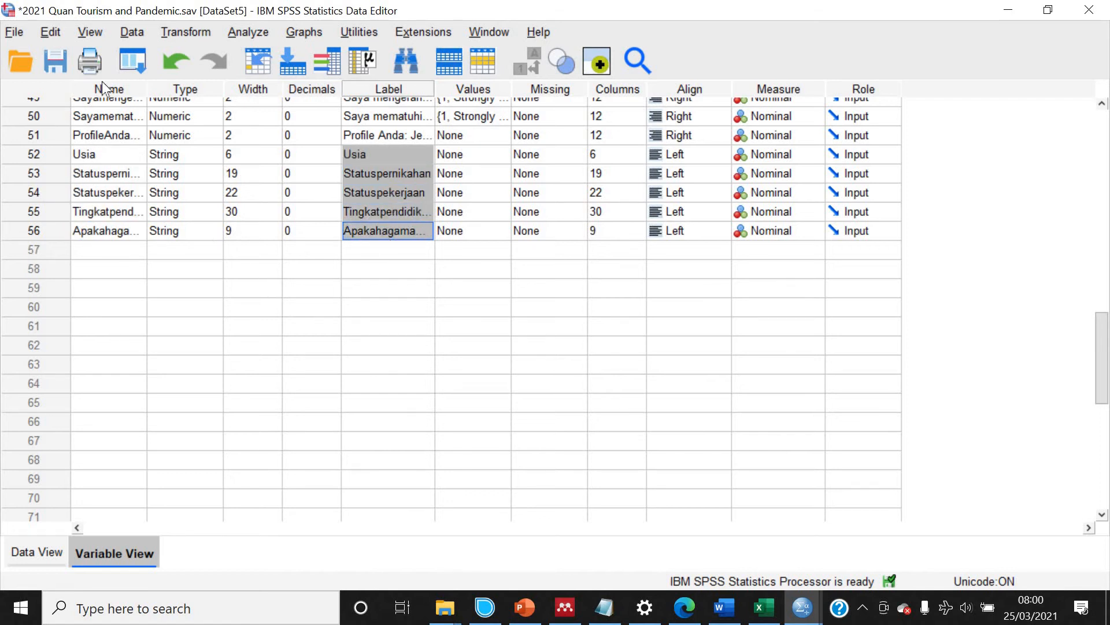
left_click(57, 60)
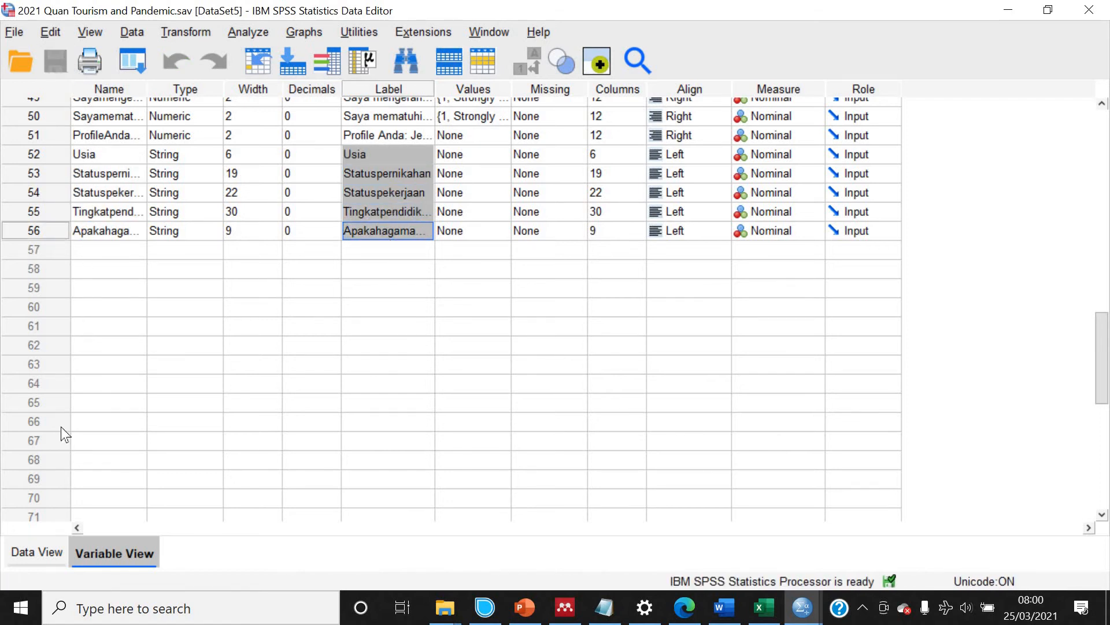
- Check the coded agreement answers in Data View by toggling between numeric codes and value labels, leaving the labels shown
left_click(26, 553)
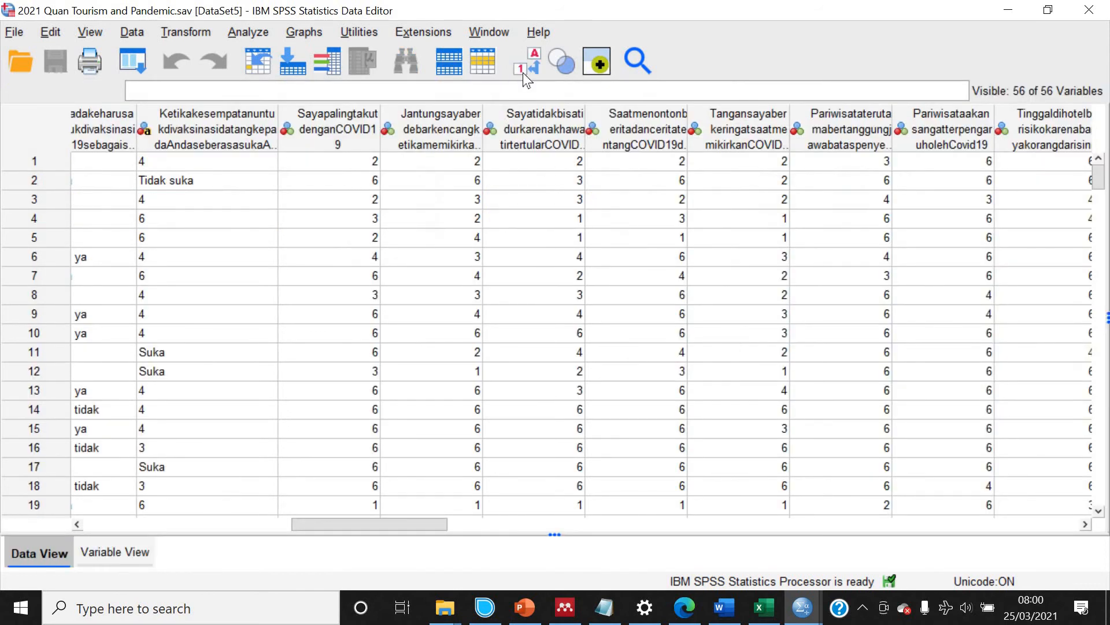
left_click(523, 73)
left_click(523, 73)
left_click_drag(441, 525, 935, 558)
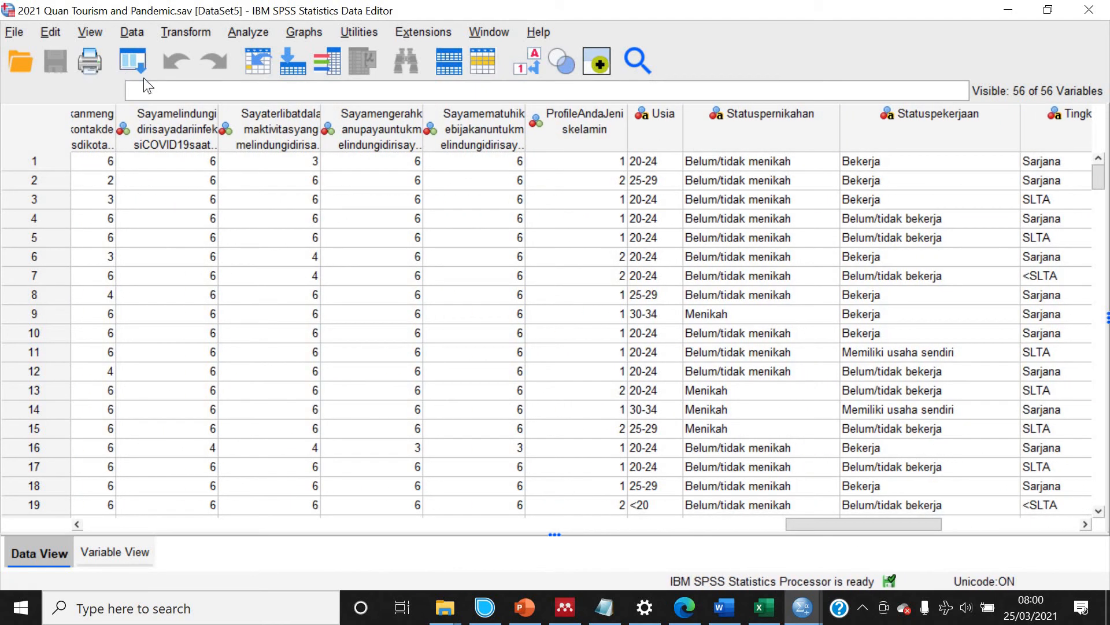
left_click(529, 69)
left_click(529, 70)
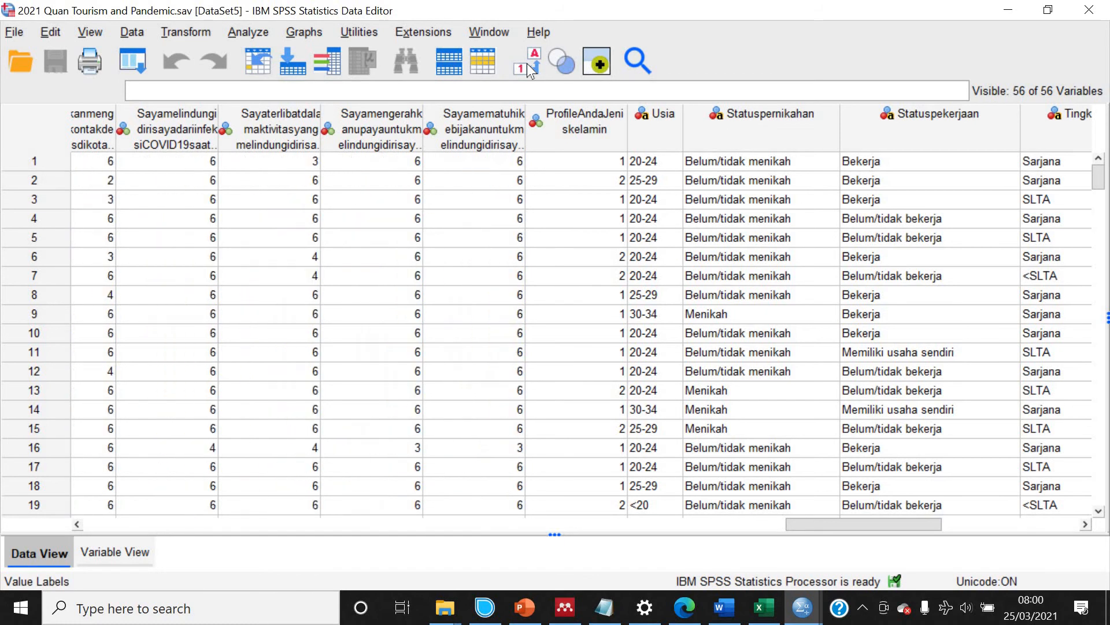
left_click(528, 69)
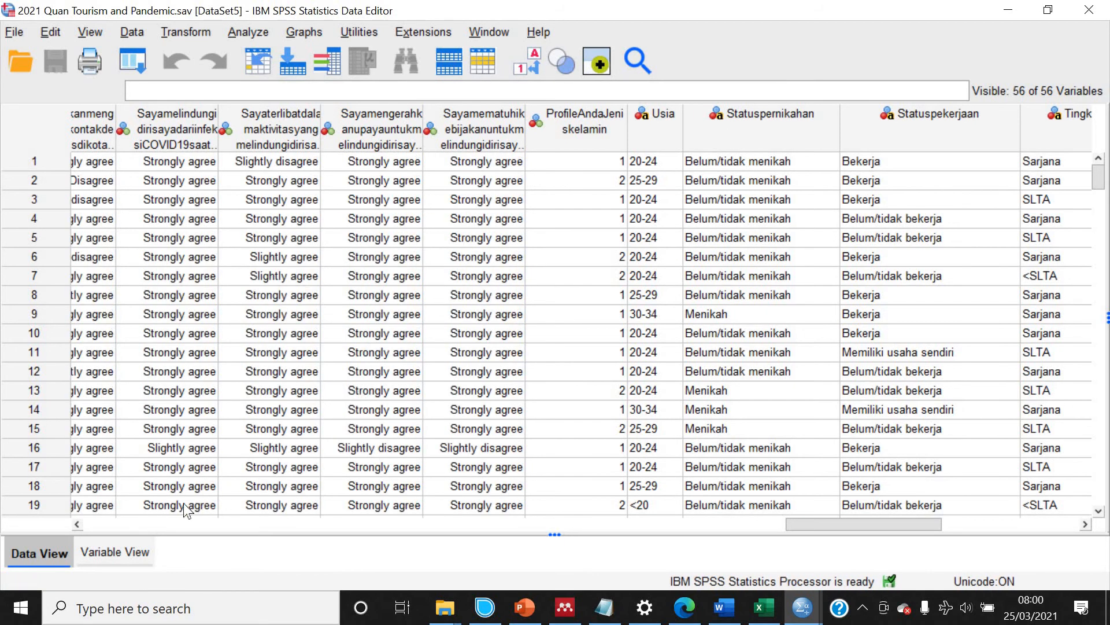
- Define the value labels 1 = "Male" and 2 = "Female" for the gender variable in row 51
left_click(113, 553)
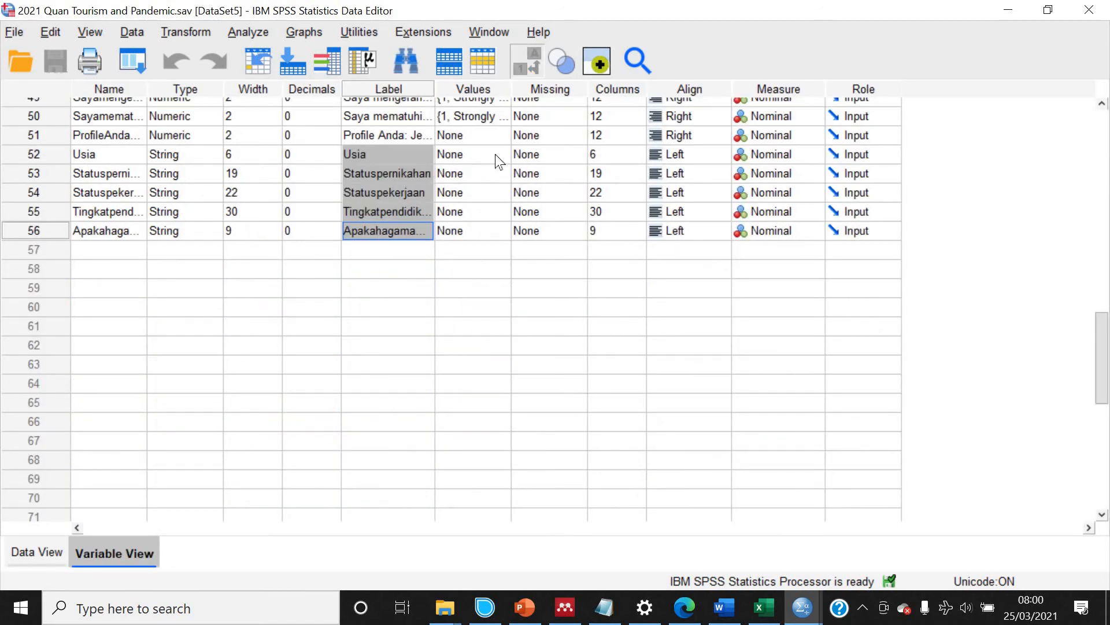
double_click(497, 133)
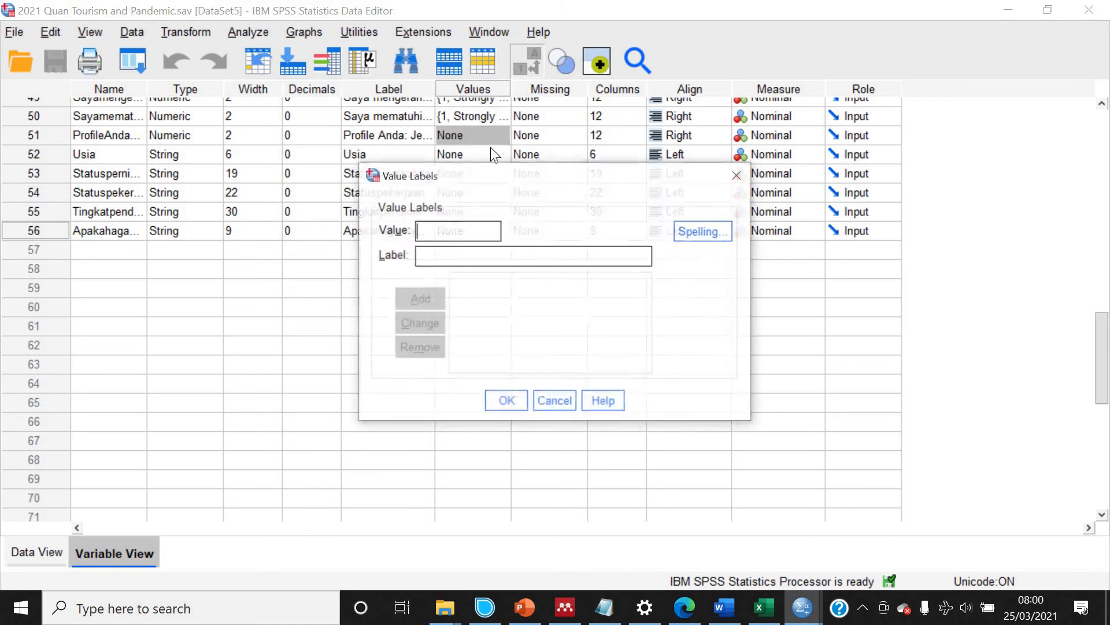
type("1")
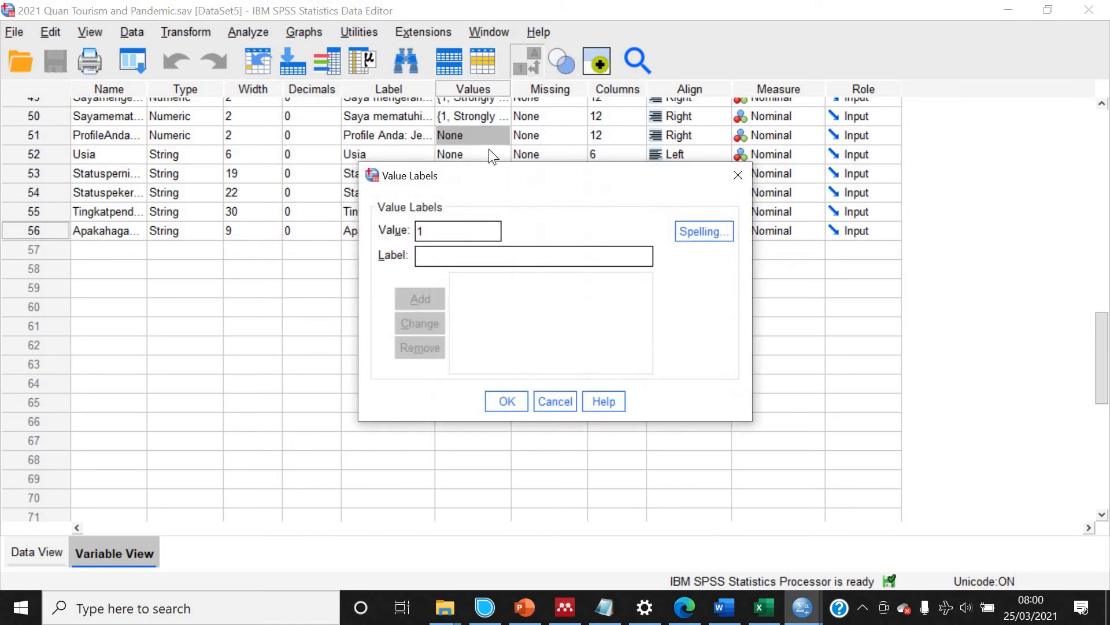
left_click(452, 263)
type("m")
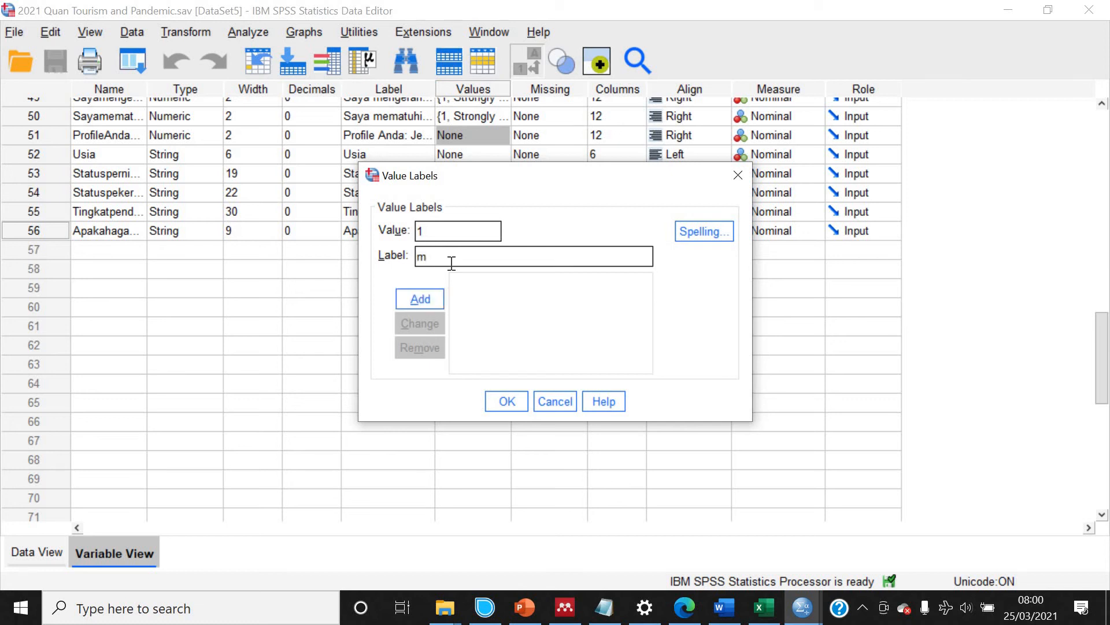
key("BackSpace")
type("Male")
key("Return")
type("2Female")
left_click(429, 302)
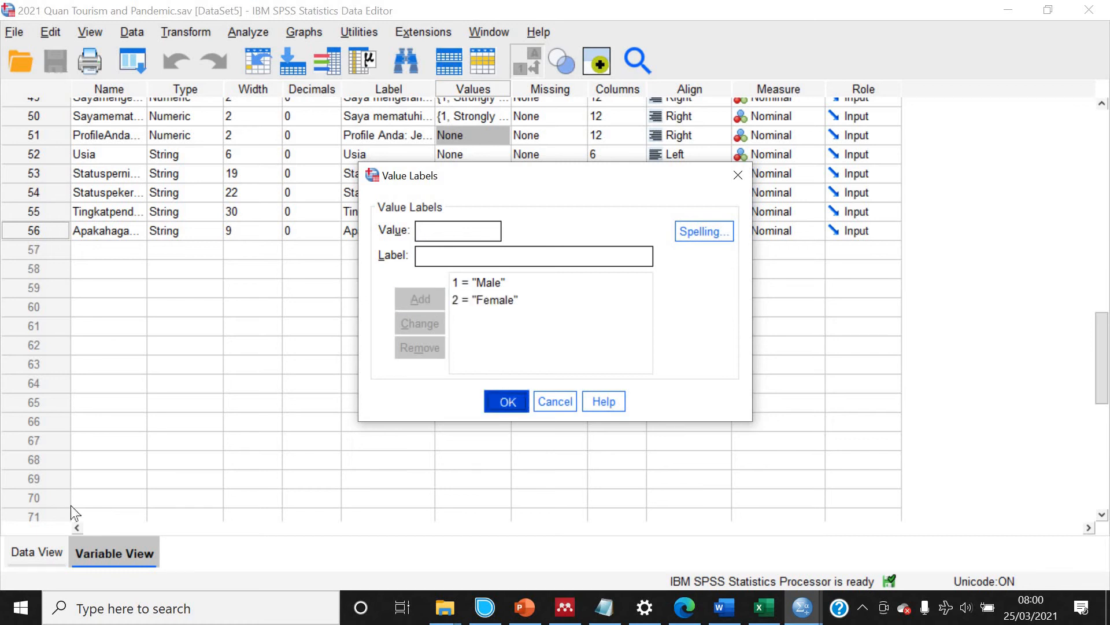
- Check the gender column in Data View by switching it between numeric codes and value labels
left_click(44, 549)
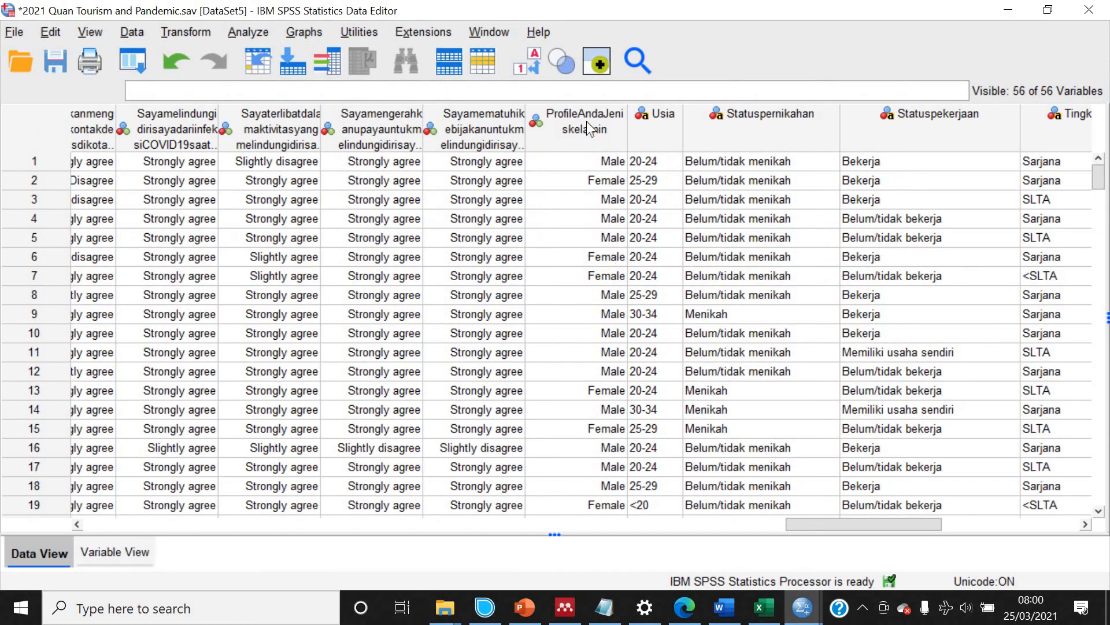
left_click(589, 127)
left_click(523, 70)
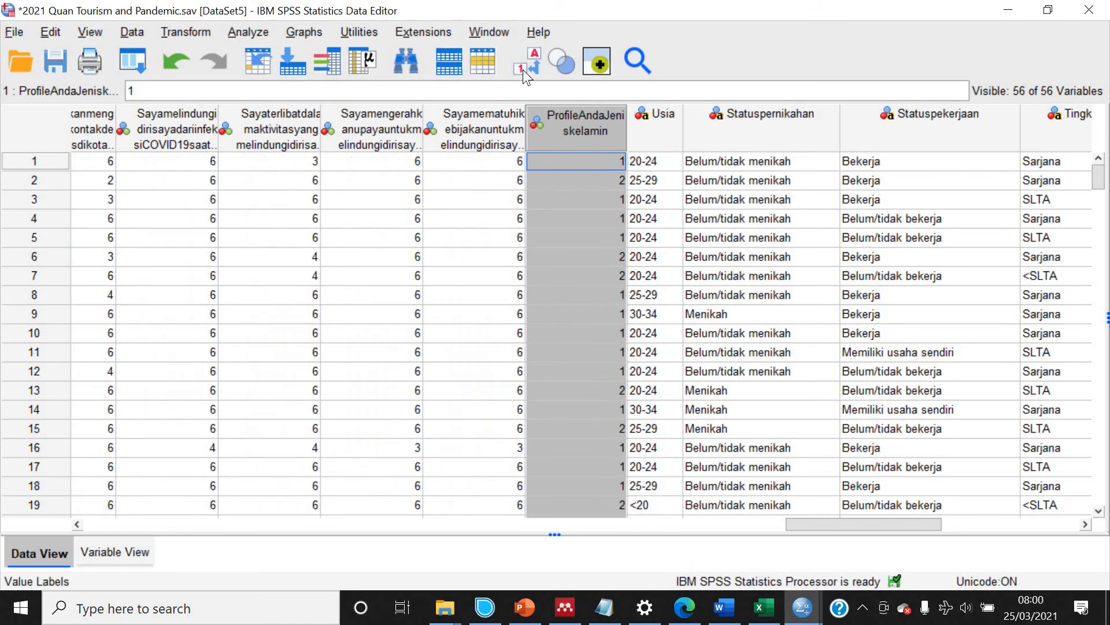
left_click(523, 69)
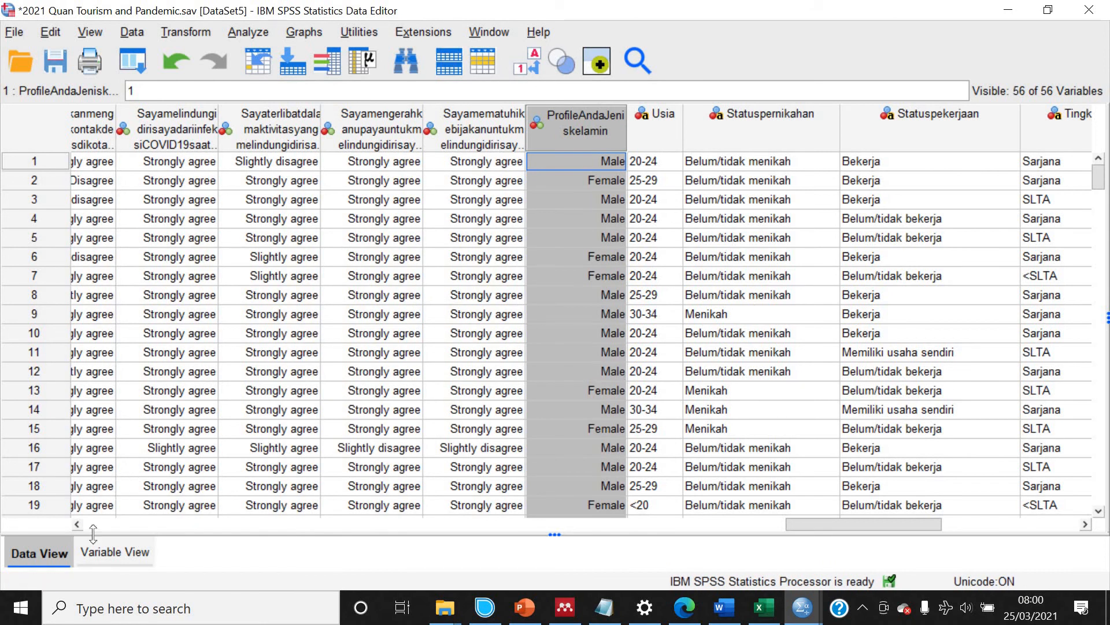
- Define the value labels 1 = "Unemployed" and 2 = "Employed" for the employment status variable Statuspekerjaan in row 54
left_click(123, 558)
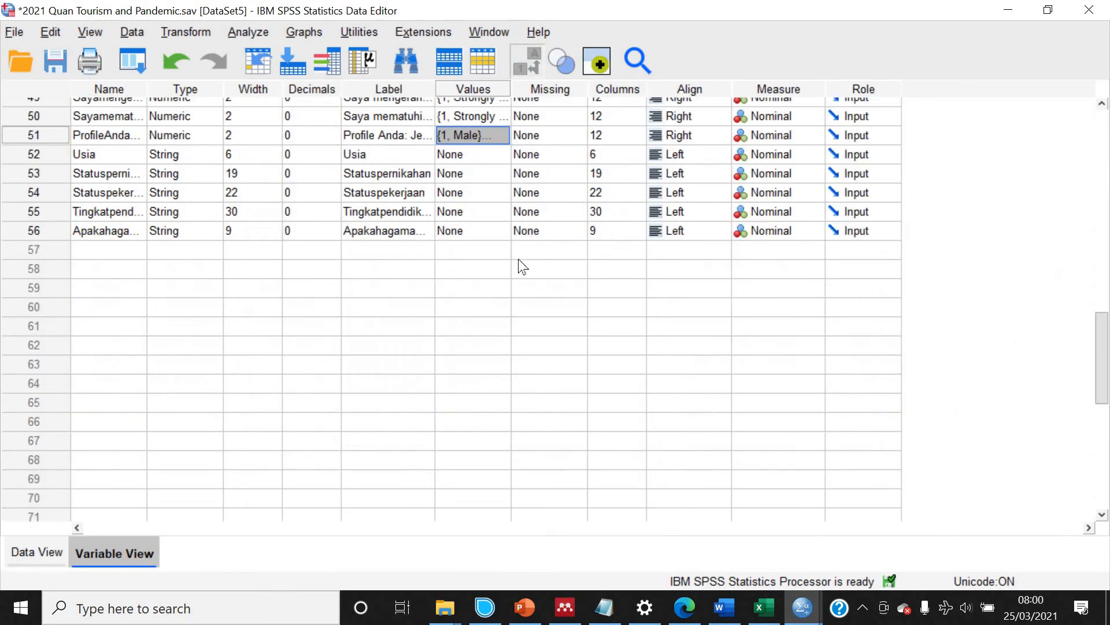
double_click(503, 189)
type("1")
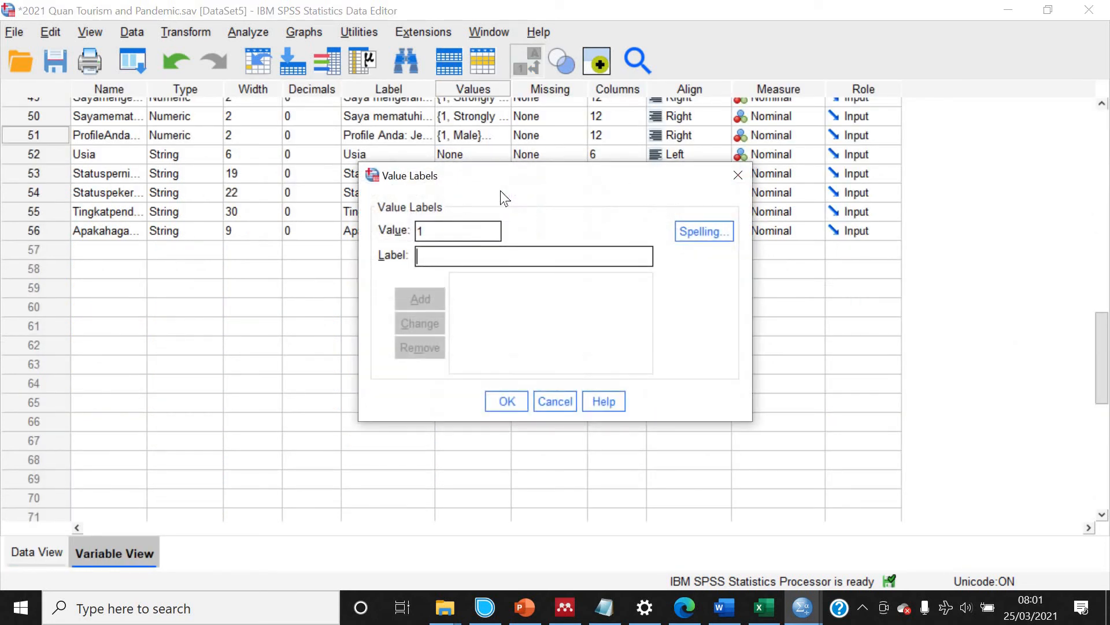
type(" = \"Unemp")
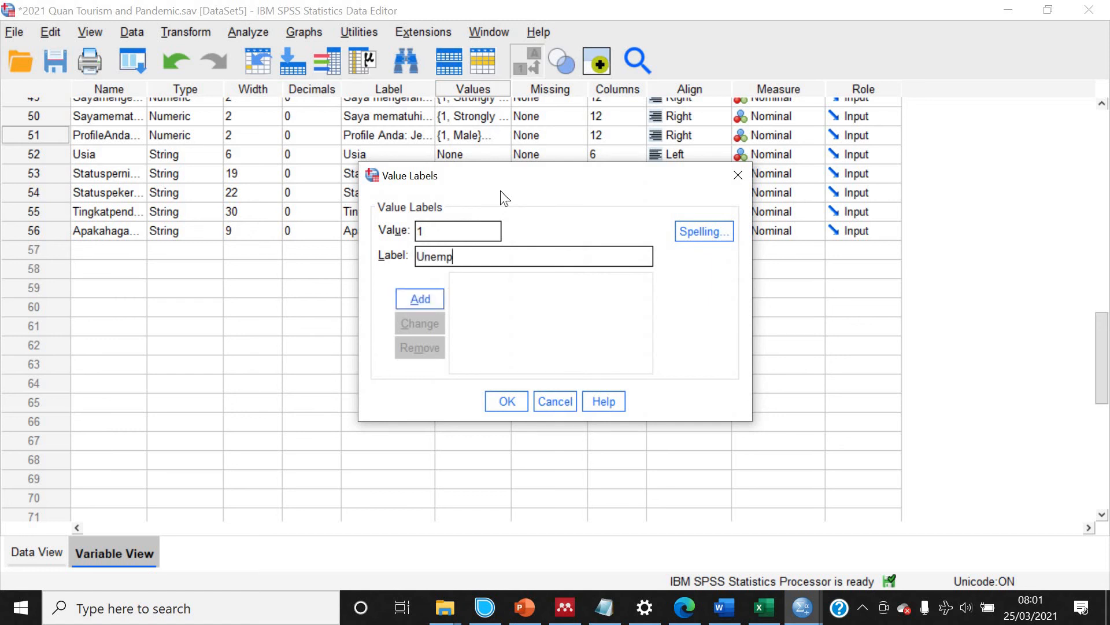
type("loyed")
key("Return")
type("2")
key("Tab")
type("Emp")
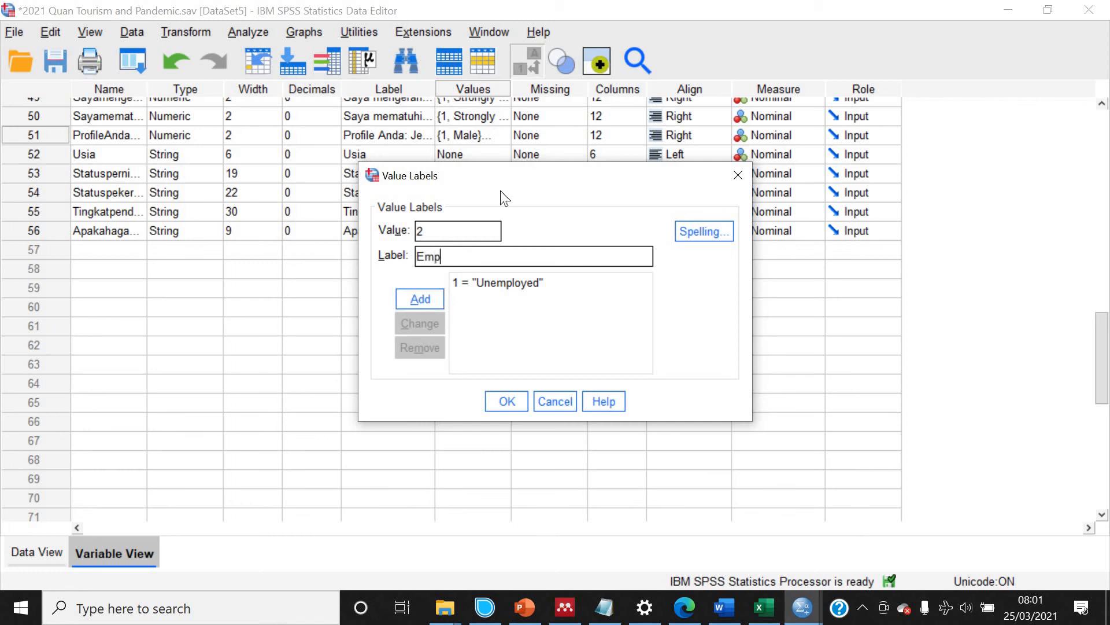
type("loyed")
key("Return")
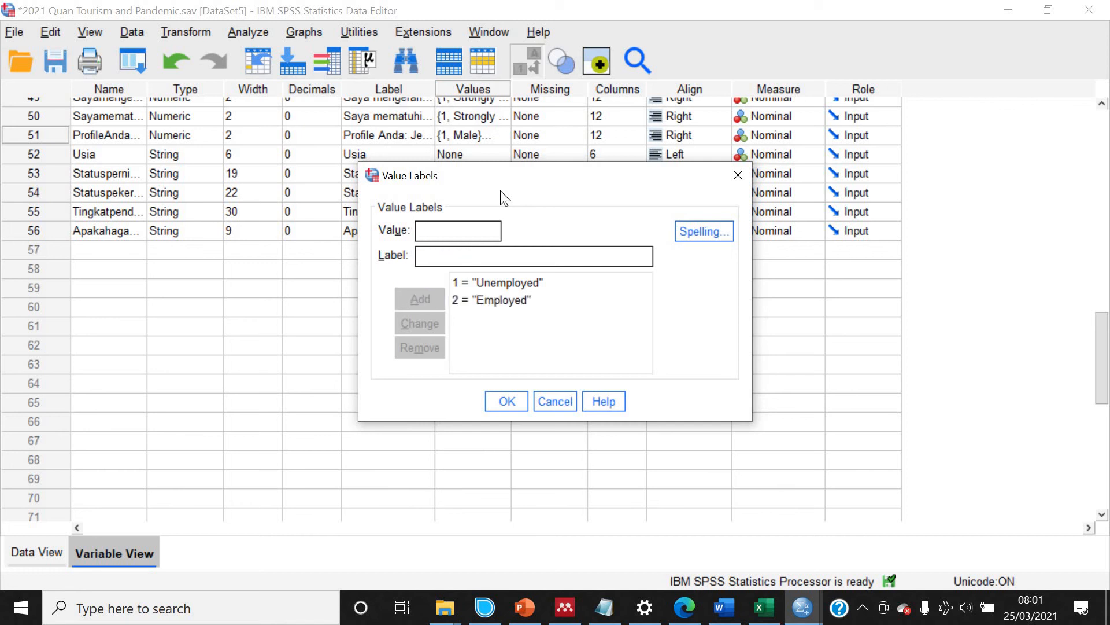
- Add the value labels 3 = "Self-employed" and 4 = "Retired" to Statuspekerjaan and apply the label set
type("3")
key("Tab")
type("Sel")
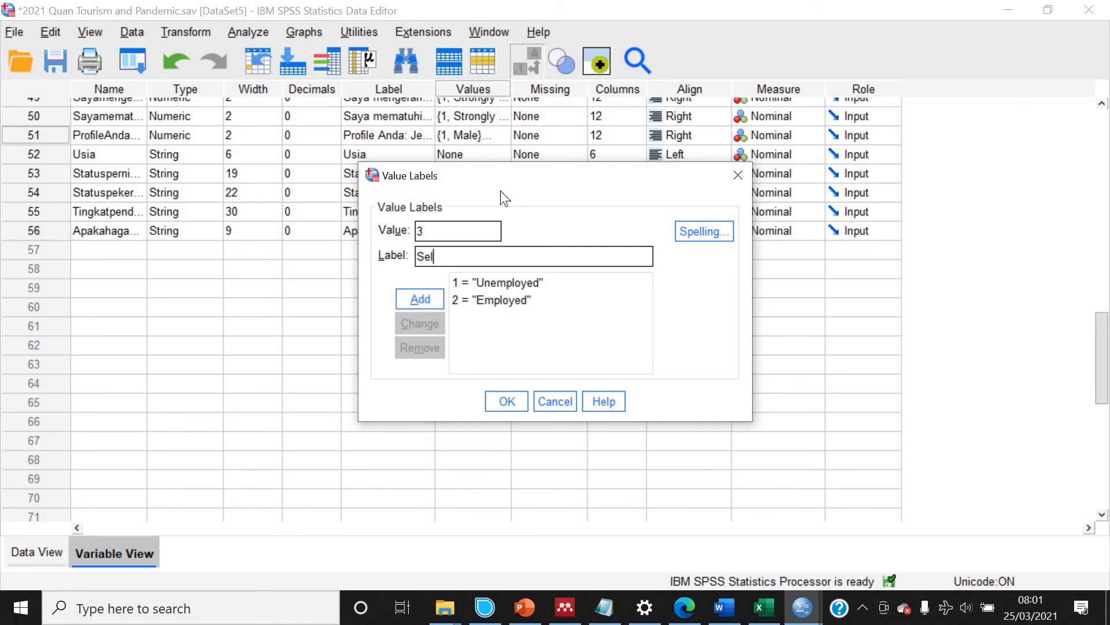
type("f-employed")
key("Return")
type("4")
key("Tab")
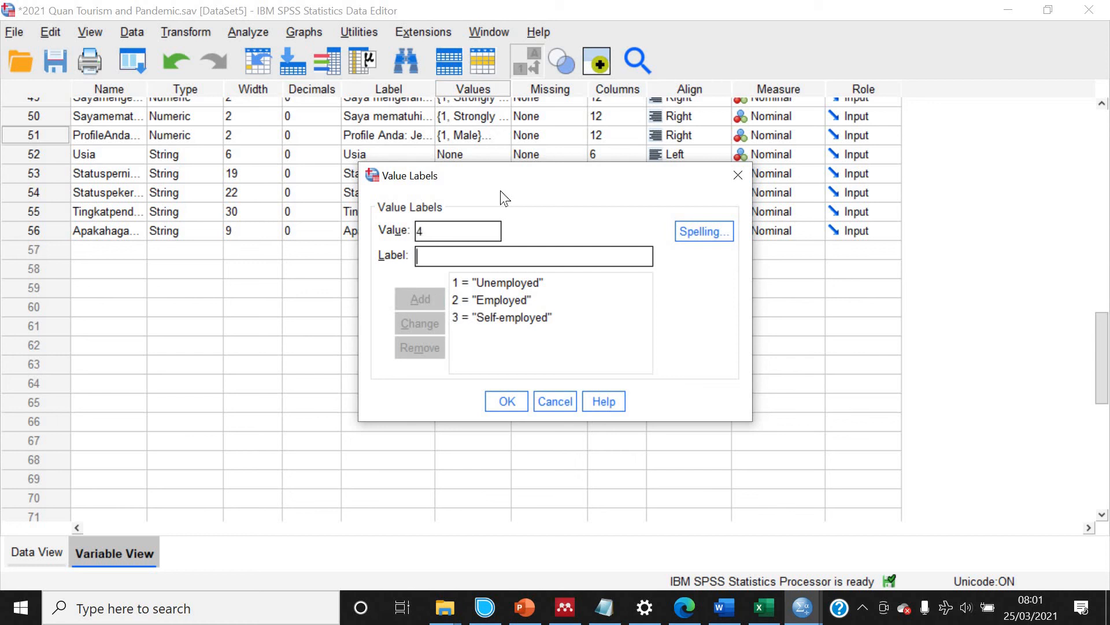
type("Retired")
key("Return")
key("Return")
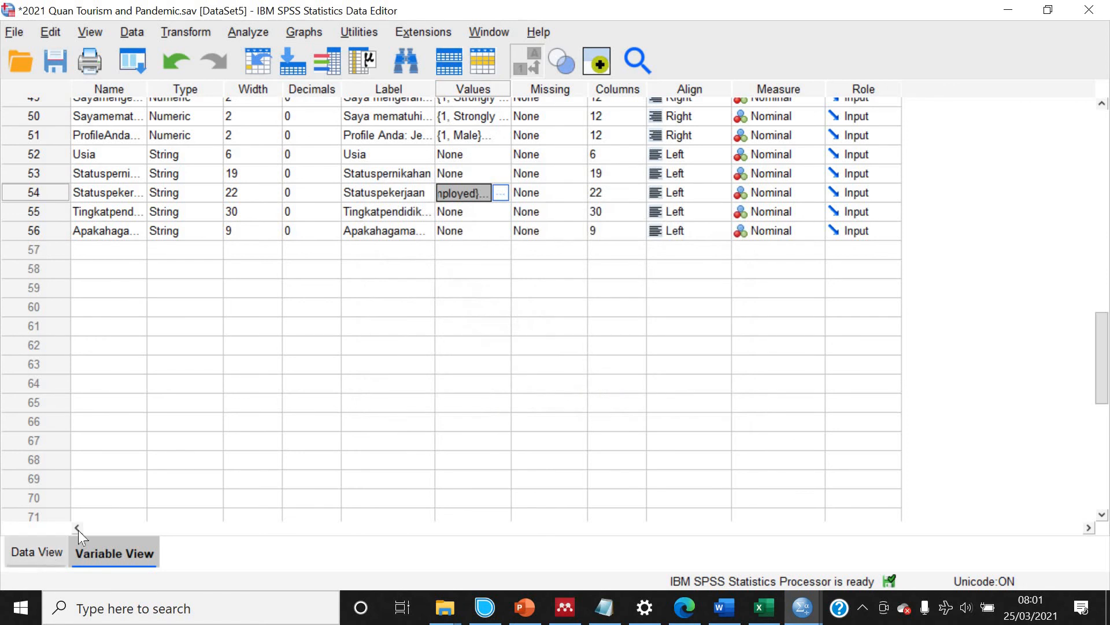
- Check the Statuspekerjaan column in Data View by switching between numeric codes and value labels, leaving the labels shown
left_click(38, 552)
left_click(527, 63)
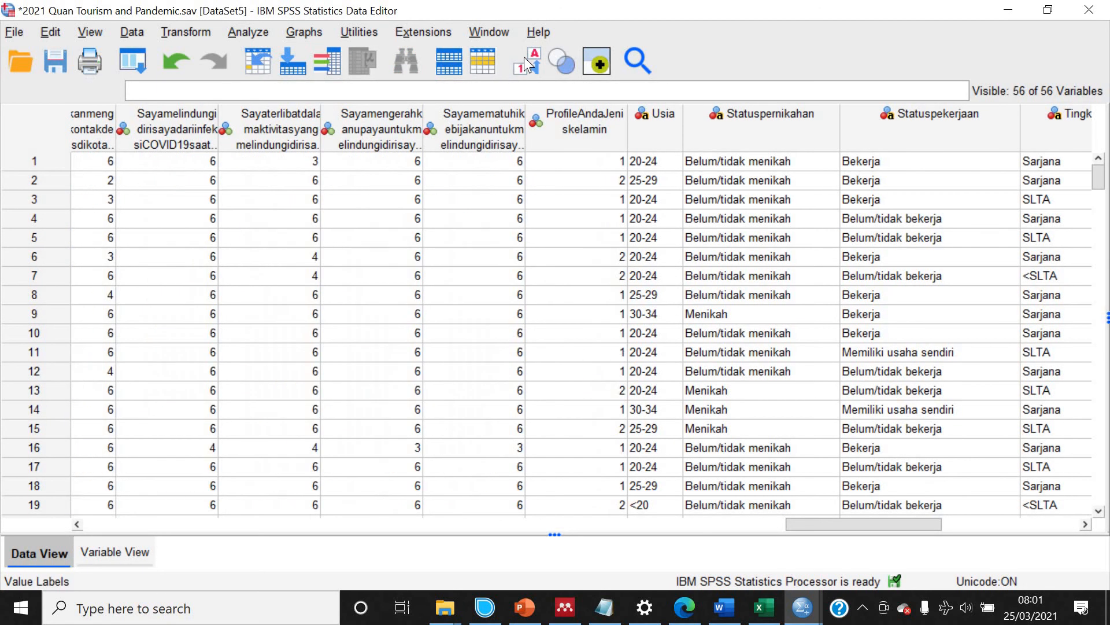
left_click(528, 63)
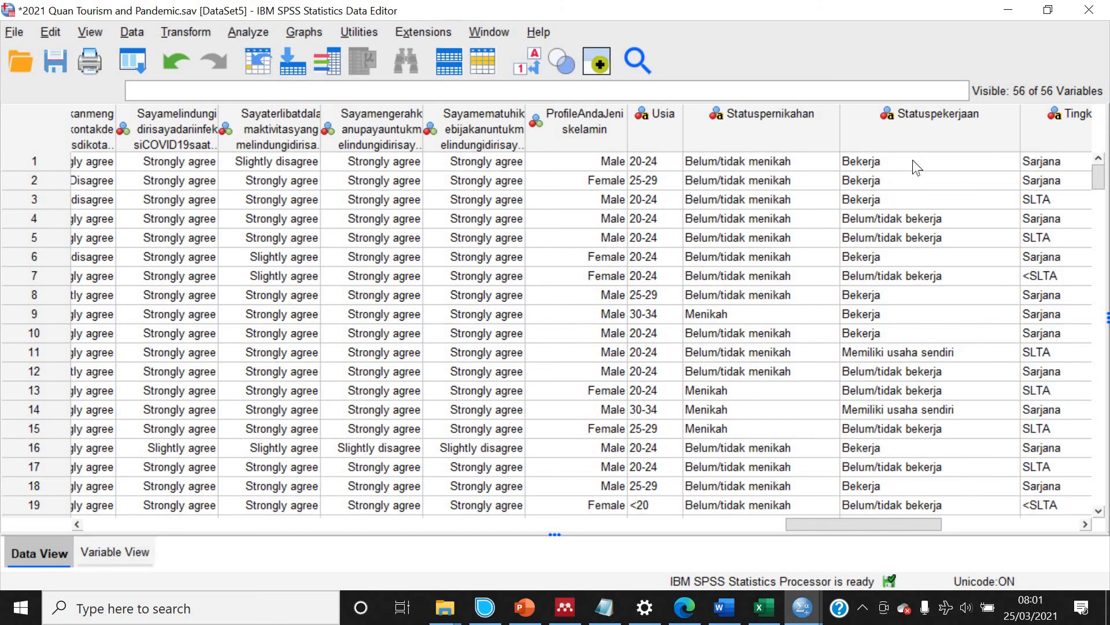
- Sort the cases in ascending order by Statuspekerjaan
left_click(915, 130)
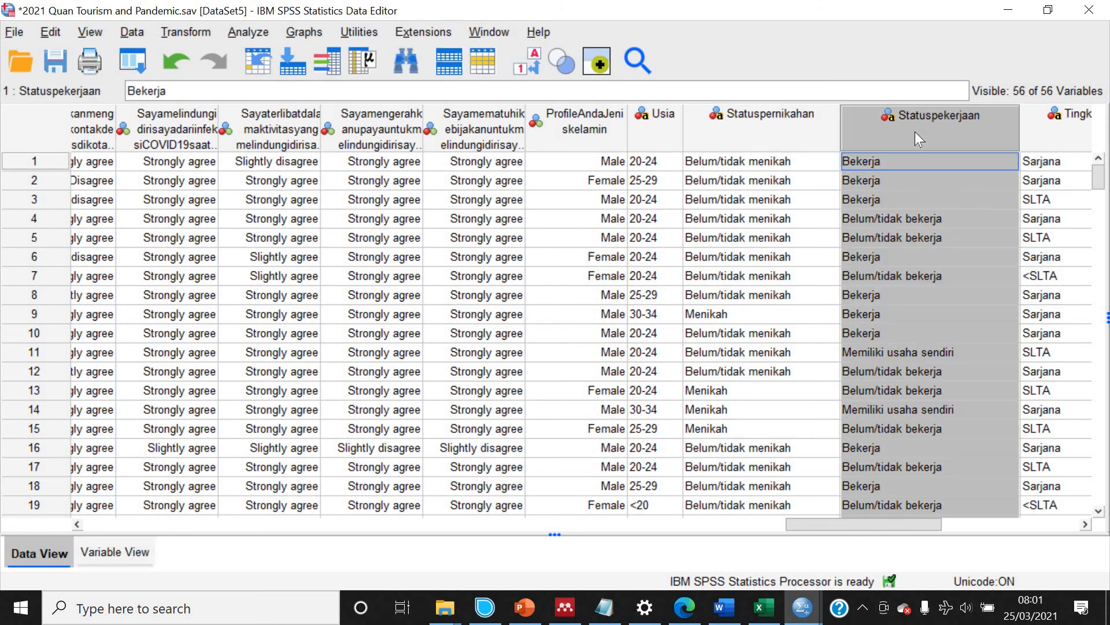
right_click(915, 132)
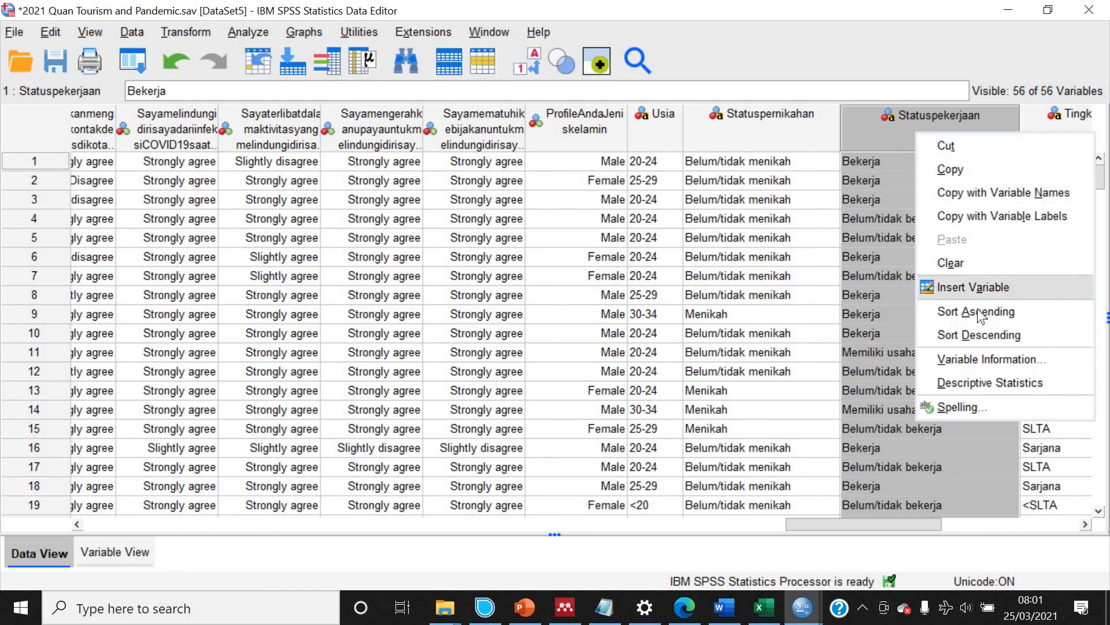
left_click(978, 311)
- Replace the "Bekerja" entries of Statuspekerjaan in rows 1 to 104 with the labelled value Employed
double_click(1005, 161)
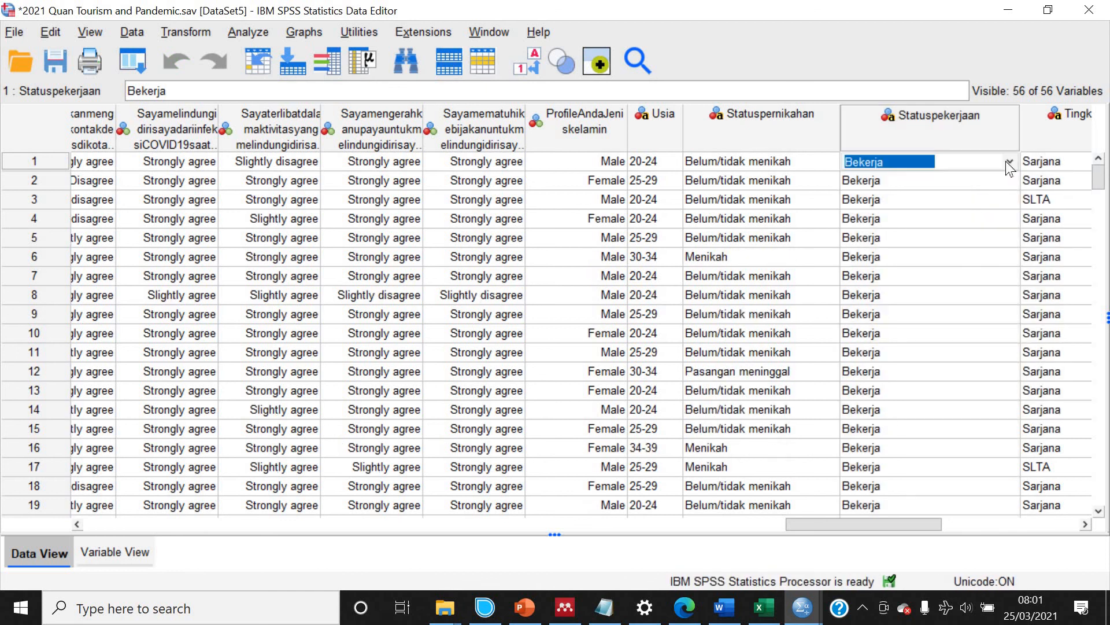
left_click(1010, 161)
left_click(949, 197)
left_click_drag(912, 187, 927, 544)
left_click_drag(939, 448, 905, 289)
key("ctrl+v")
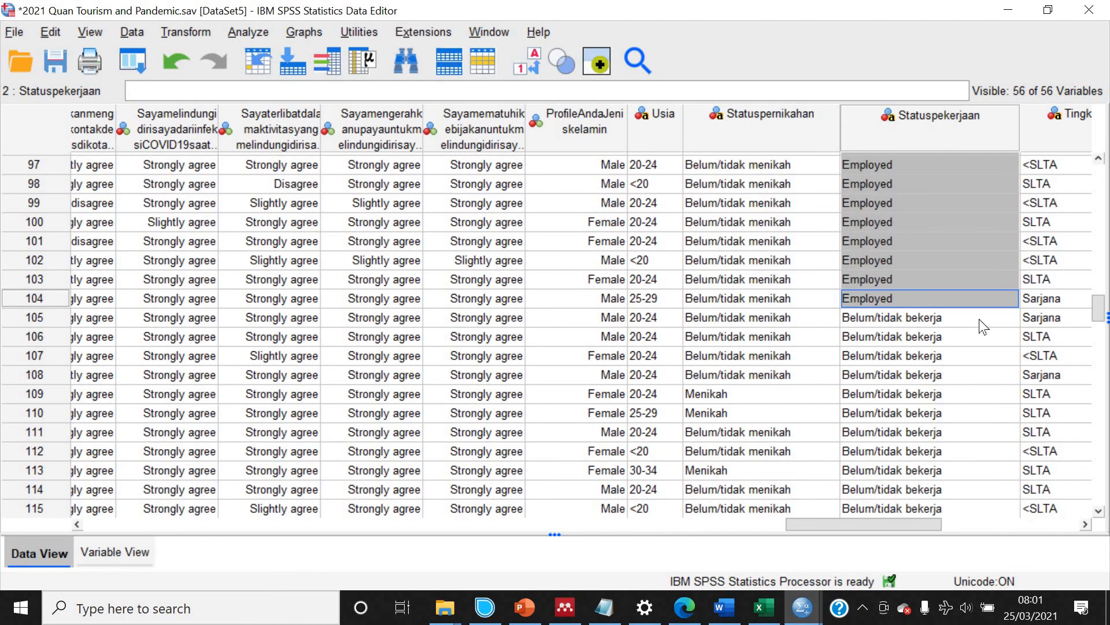
- Replace the "Belum/tidak bekerja" entries of Statuspekerjaan in rows 105 to 192 with the labelled value Unemployed
left_click(980, 318)
double_click(980, 318)
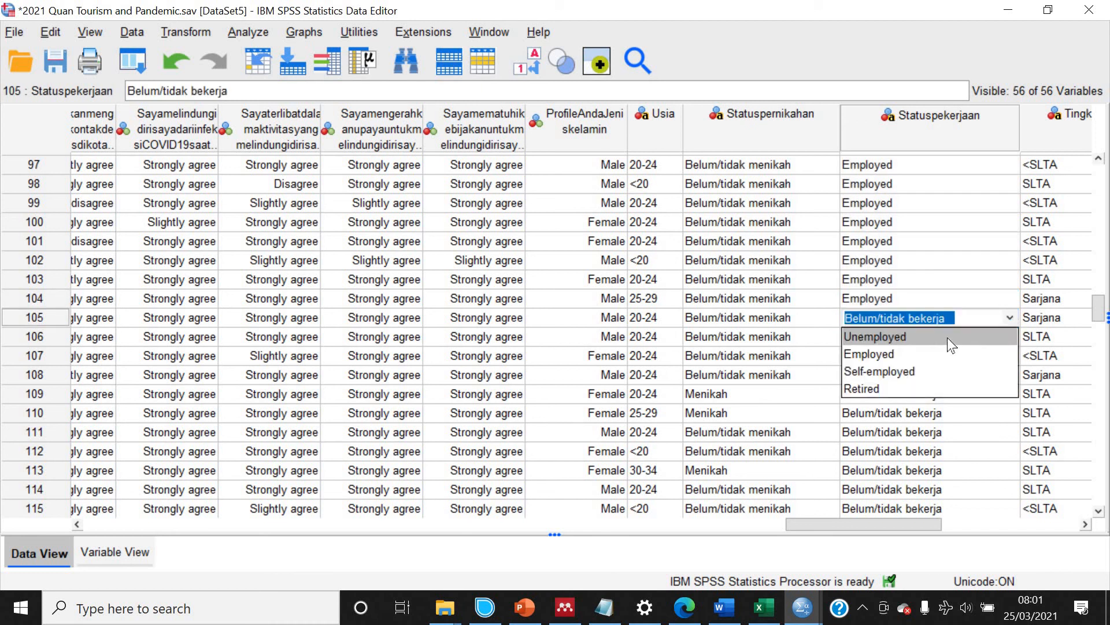
left_click(929, 333)
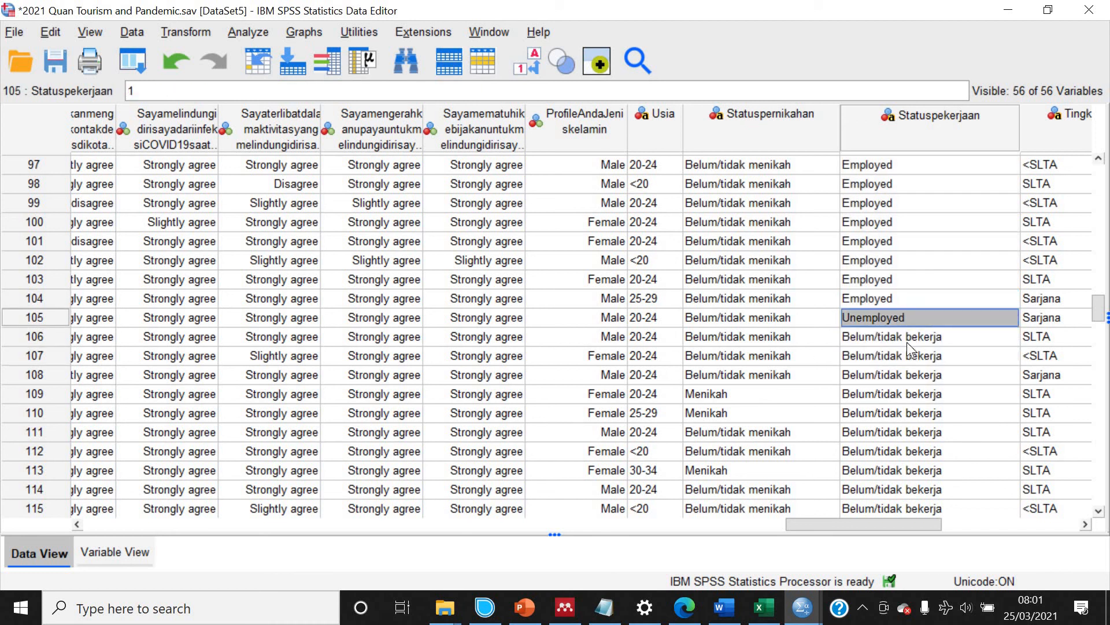
left_click_drag(913, 336, 903, 489)
left_click_drag(887, 209, 908, 348)
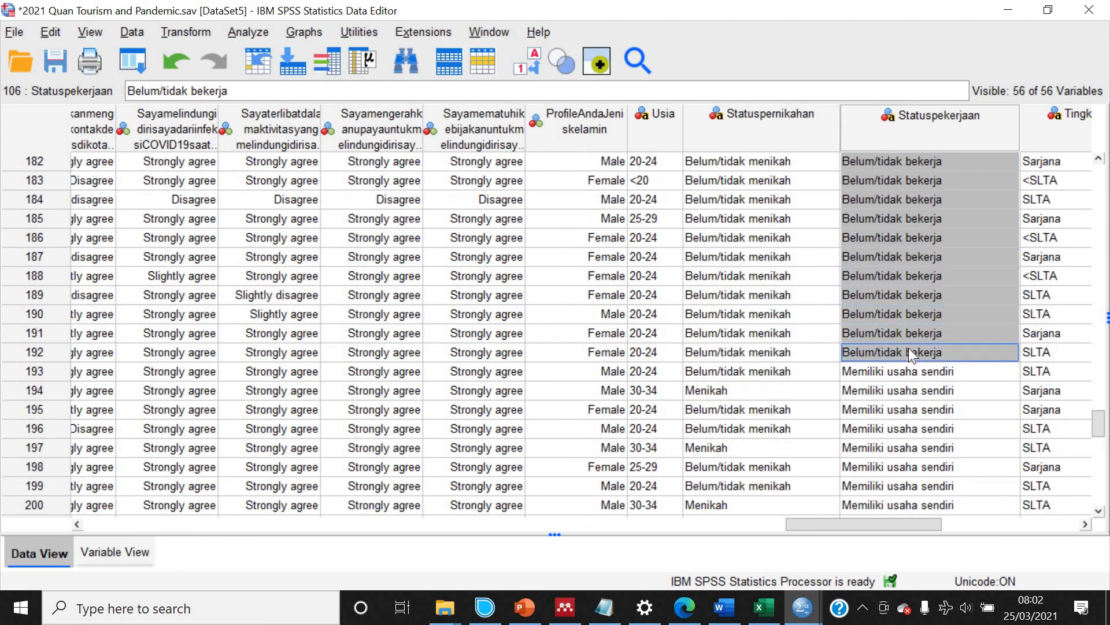
type("Unemployed")
- Replace the "Memiliki usaha sendiri" entries of Statuspekerjaan in rows 193 to 211 with the labelled value Self-employed
left_click(983, 371)
left_click(985, 374)
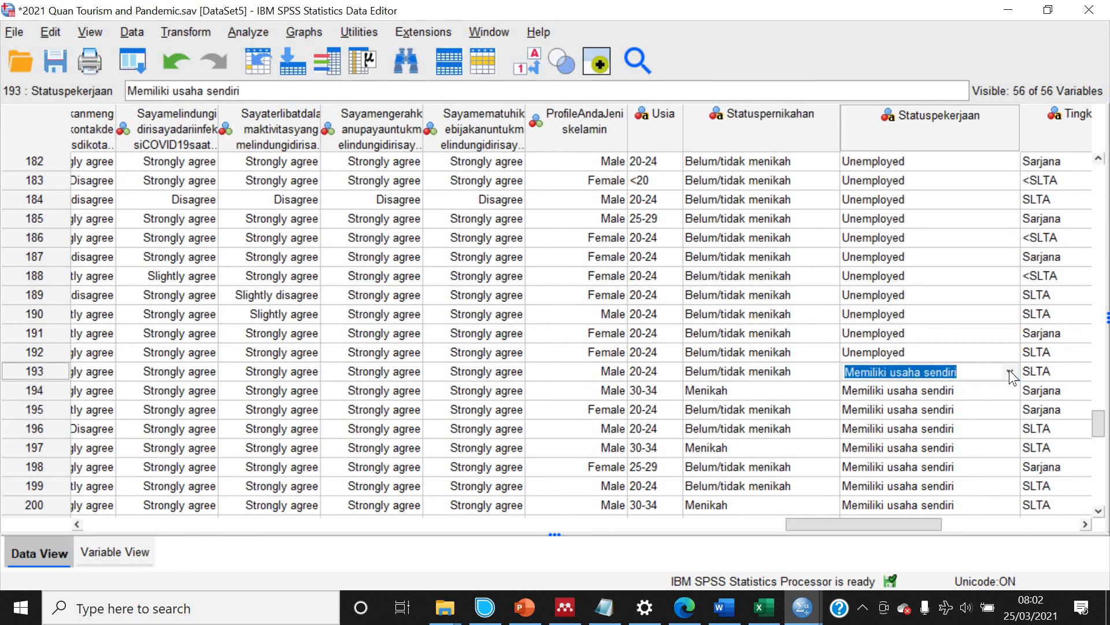
left_click(1009, 371)
left_click(928, 422)
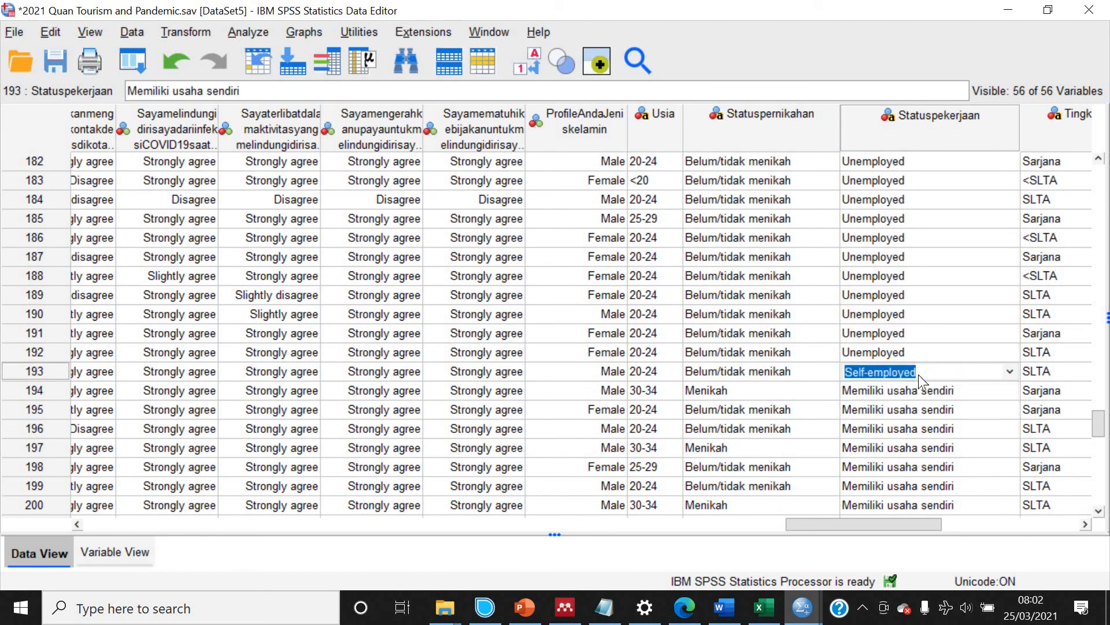
left_click(919, 369)
left_click_drag(919, 390, 938, 466)
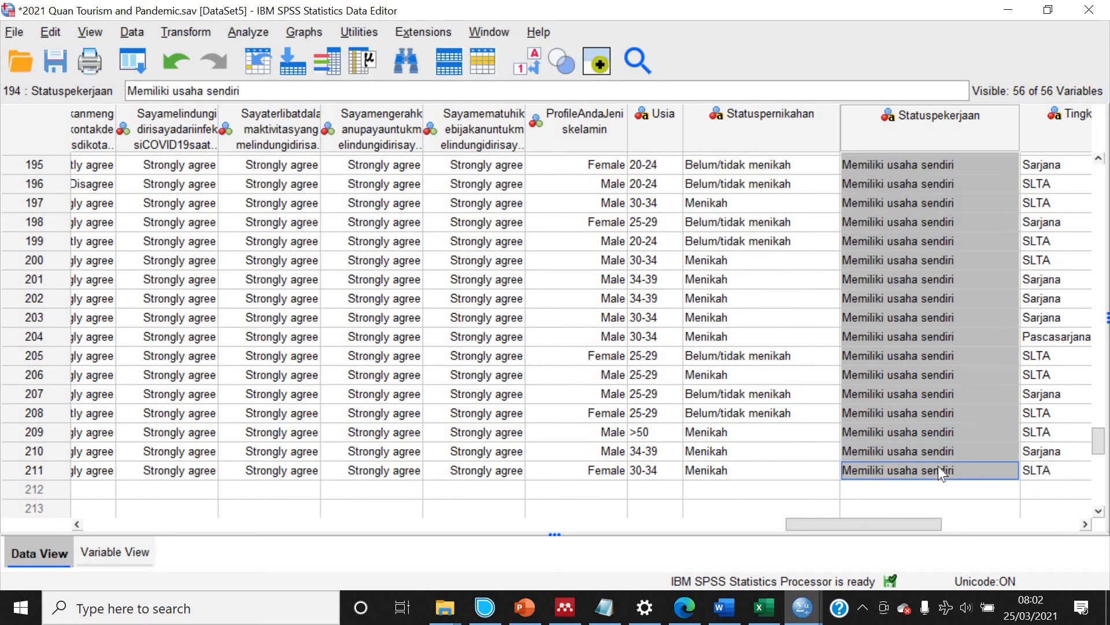
type("Self-employed")
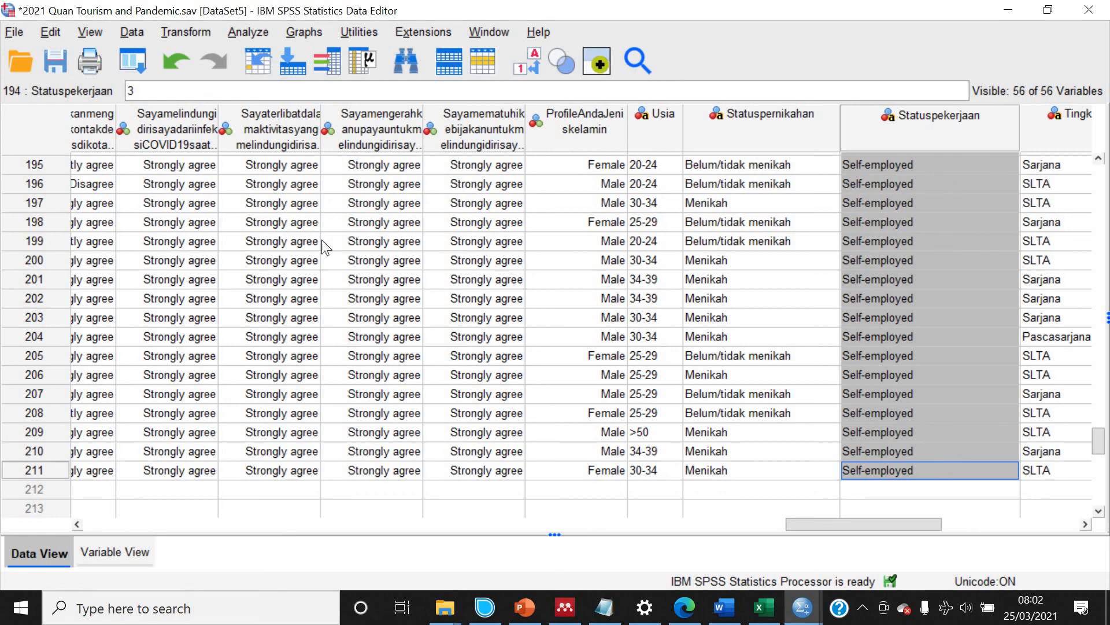